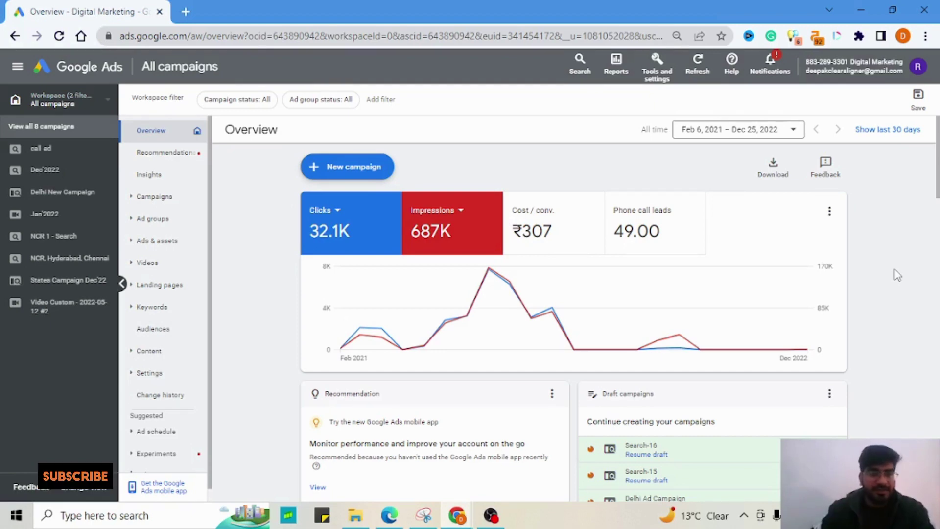
# Start a new campaign and set its objective to creating a campaign without a goal's guidance.
pyautogui.click(353, 172)
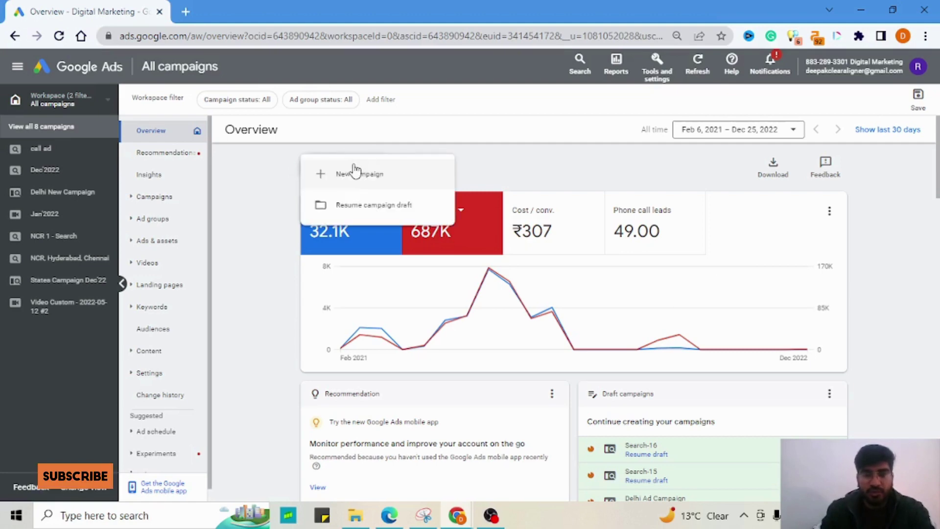
pyautogui.click(357, 185)
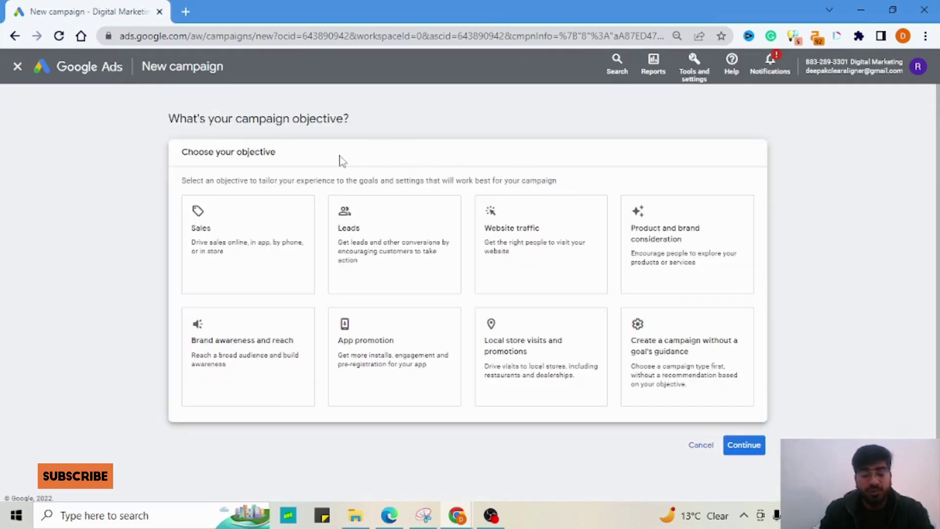
pyautogui.doubleClick(258, 152)
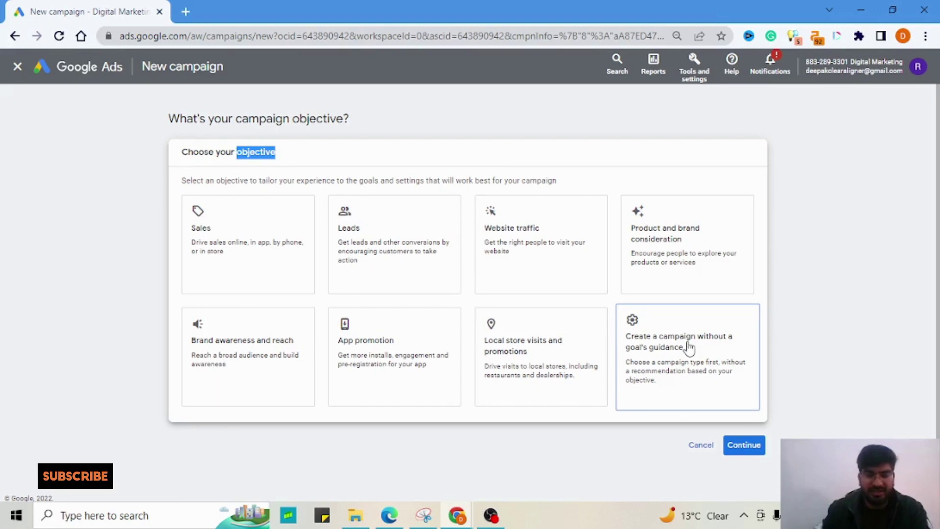
pyautogui.click(677, 359)
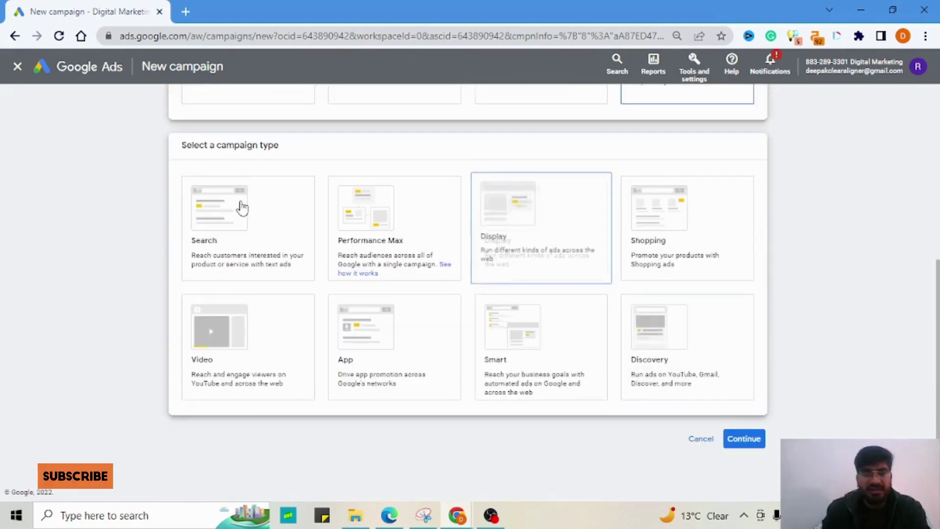
# Choose Search as the campaign type and continue with the account-default conversion goals.
pyautogui.tripleClick(238, 147)
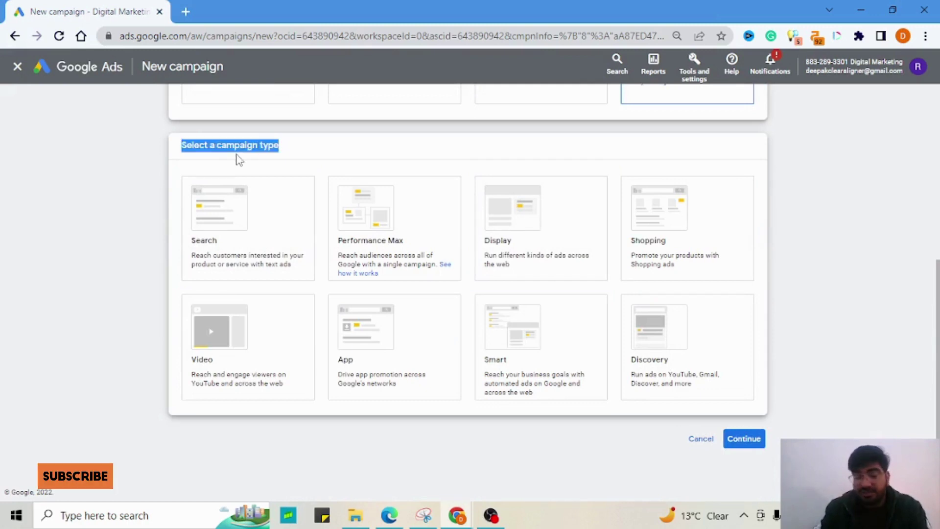
pyautogui.click(209, 220)
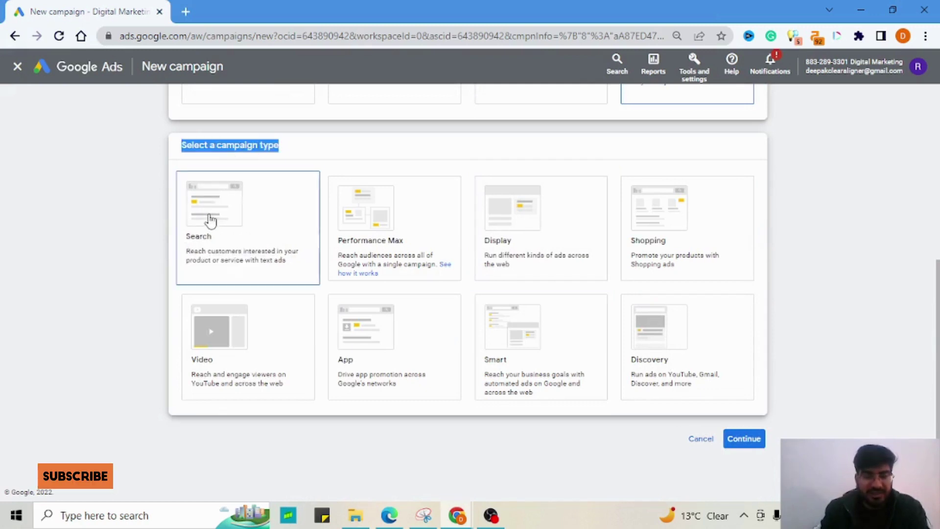
pyautogui.click(347, 230)
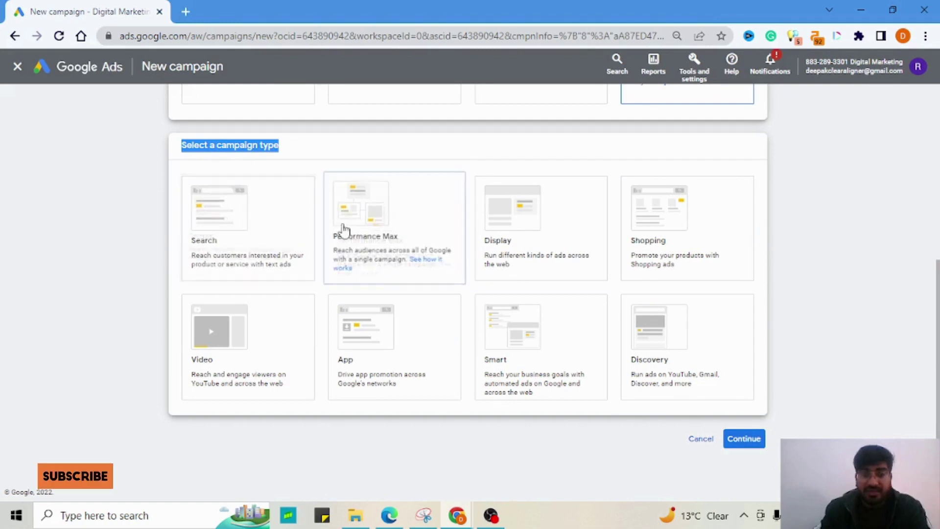
pyautogui.click(241, 251)
pyautogui.click(352, 252)
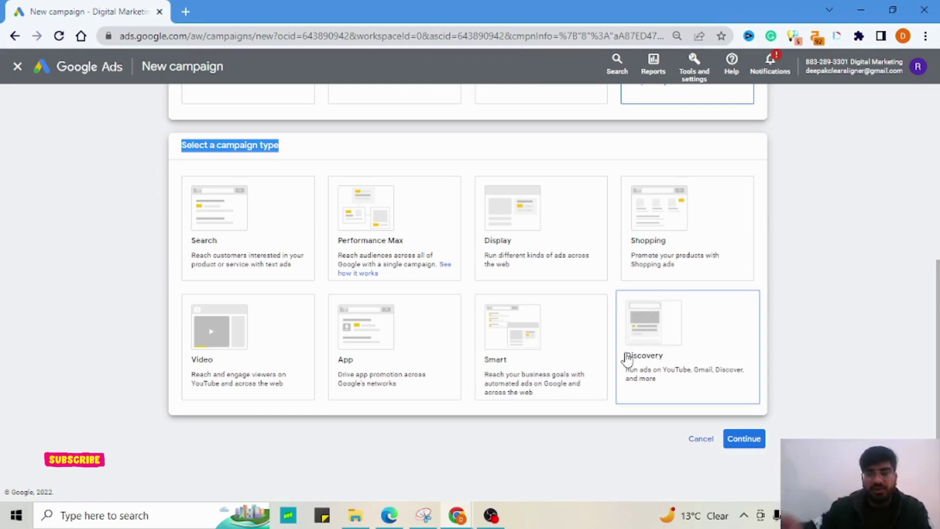
pyautogui.click(252, 260)
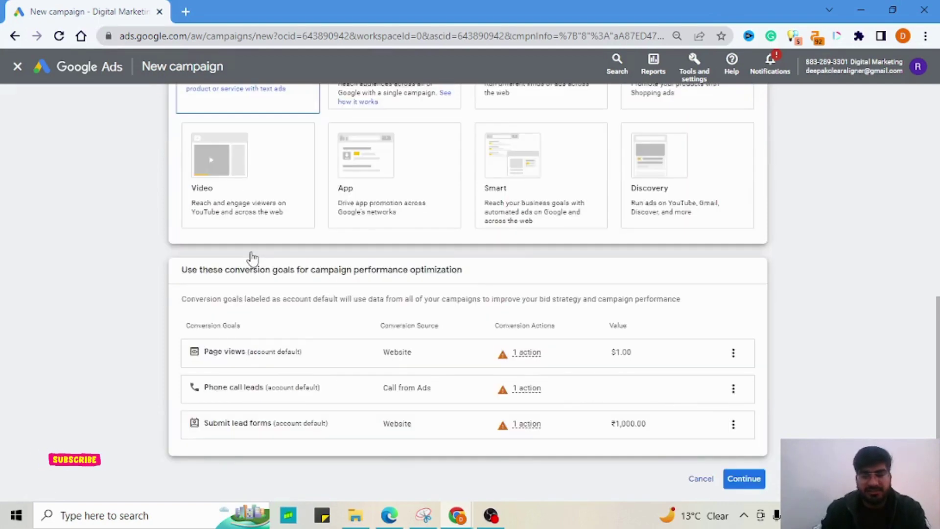
pyautogui.scroll(-1, 253, 259)
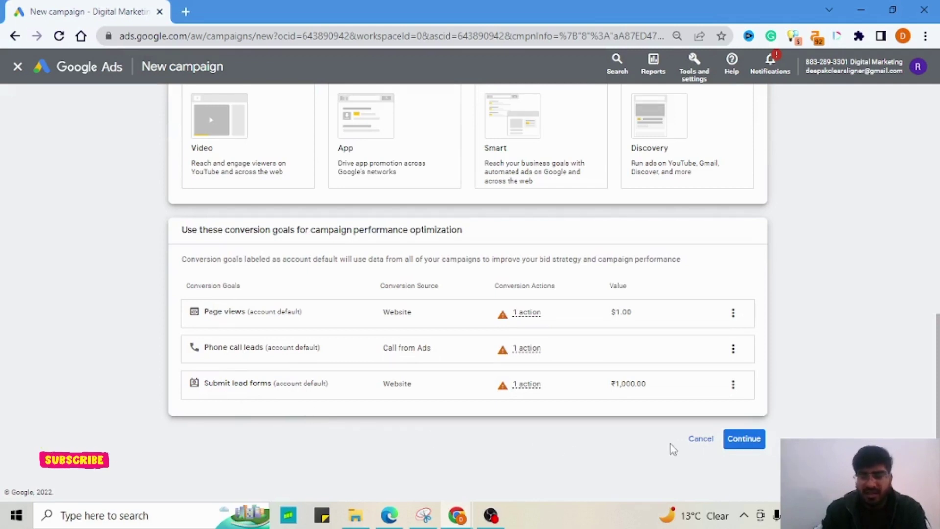
pyautogui.click(731, 443)
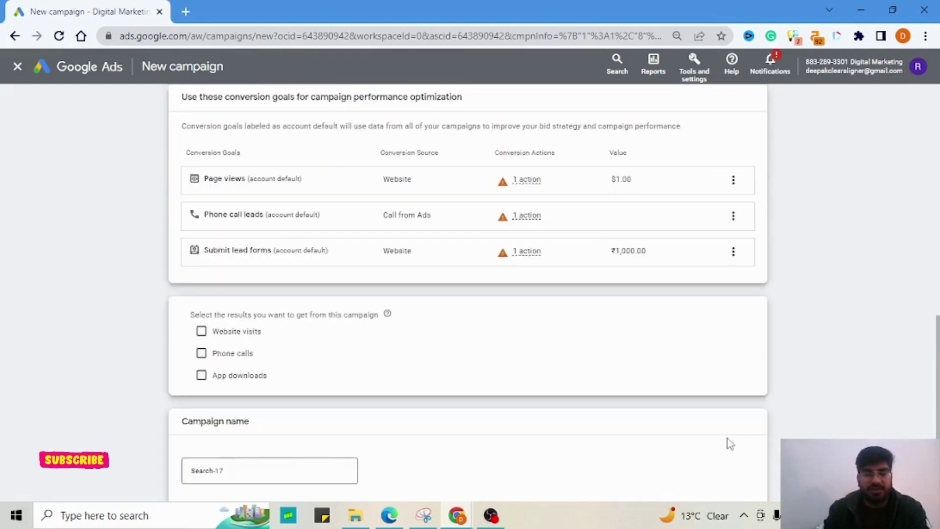
pyautogui.scroll(-5, 514, 288)
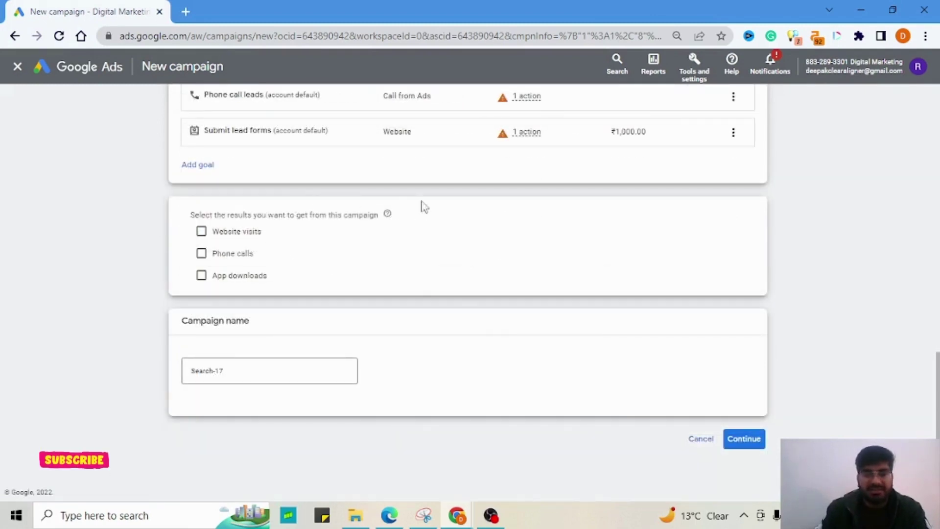
pyautogui.moveTo(192, 216); pyautogui.dragTo(364, 216)
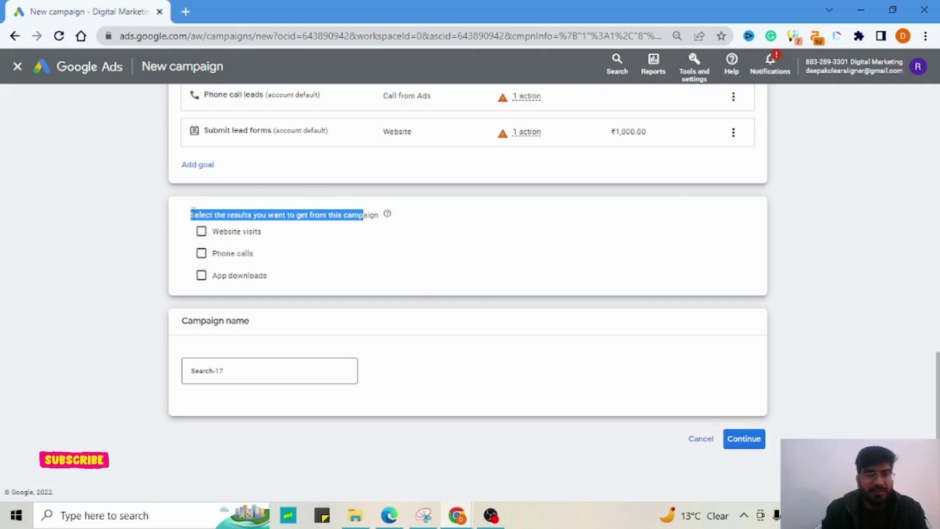
pyautogui.moveTo(192, 214); pyautogui.dragTo(212, 217)
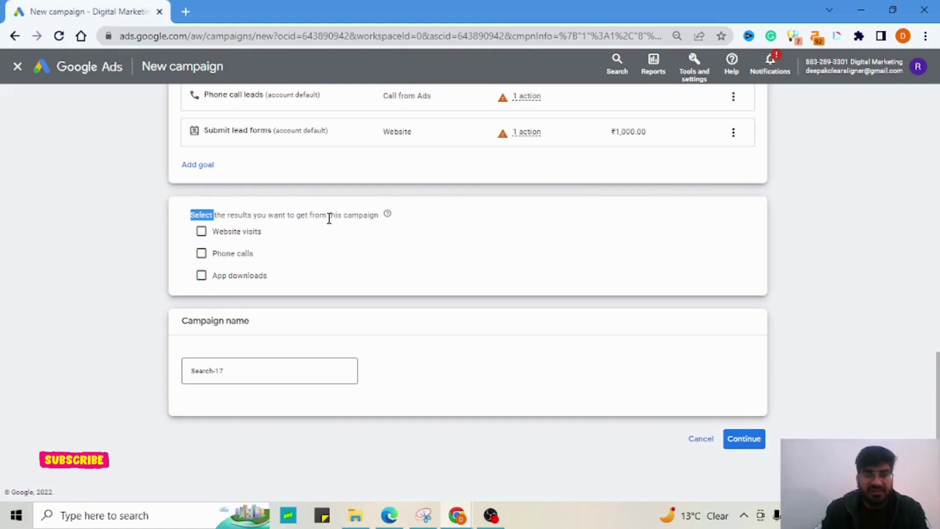
pyautogui.moveTo(374, 215); pyautogui.dragTo(165, 220)
pyautogui.click(166, 236)
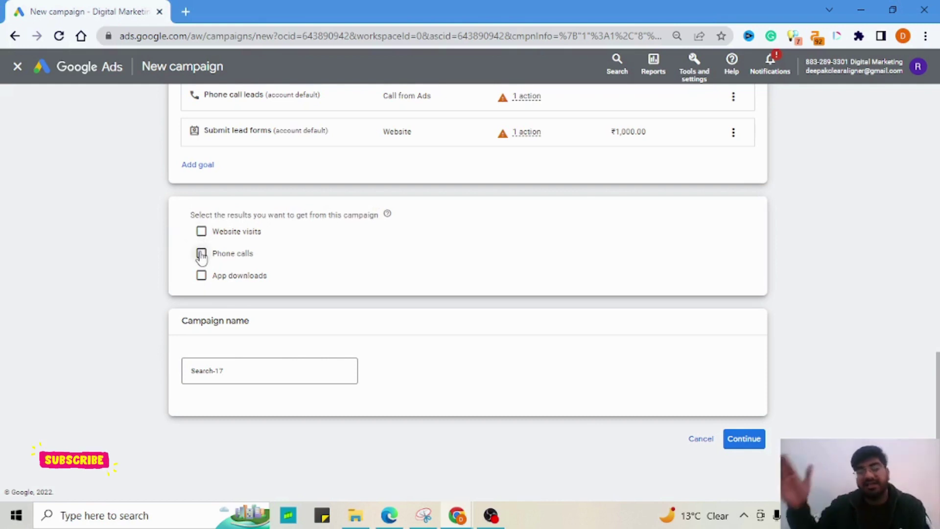
# Replace the default campaign name with Delhi_Dec'2022.
pyautogui.doubleClick(199, 370)
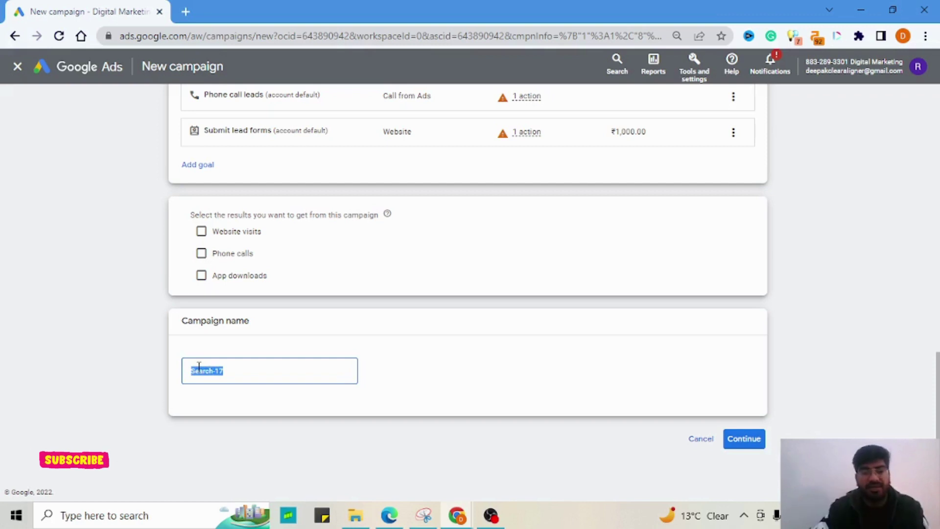
pyautogui.write('Delhi_')
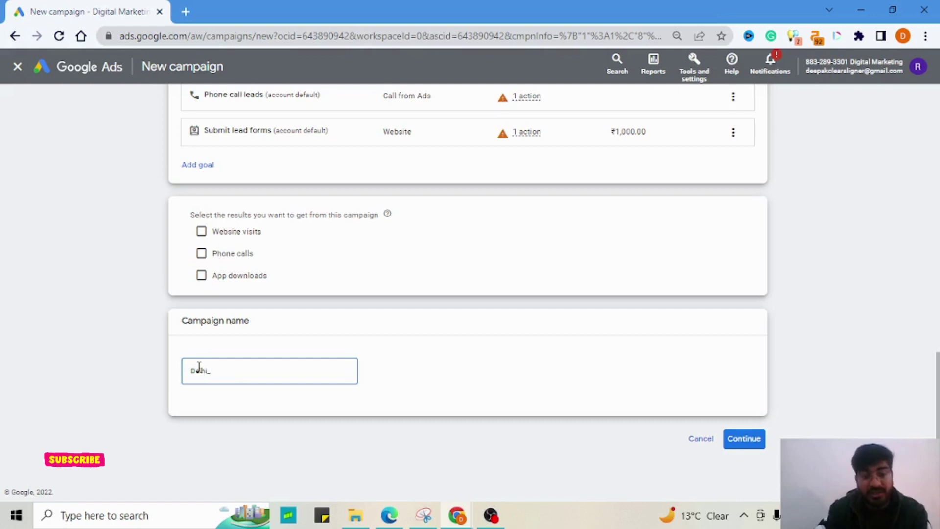
pyautogui.write("Dec'2022")
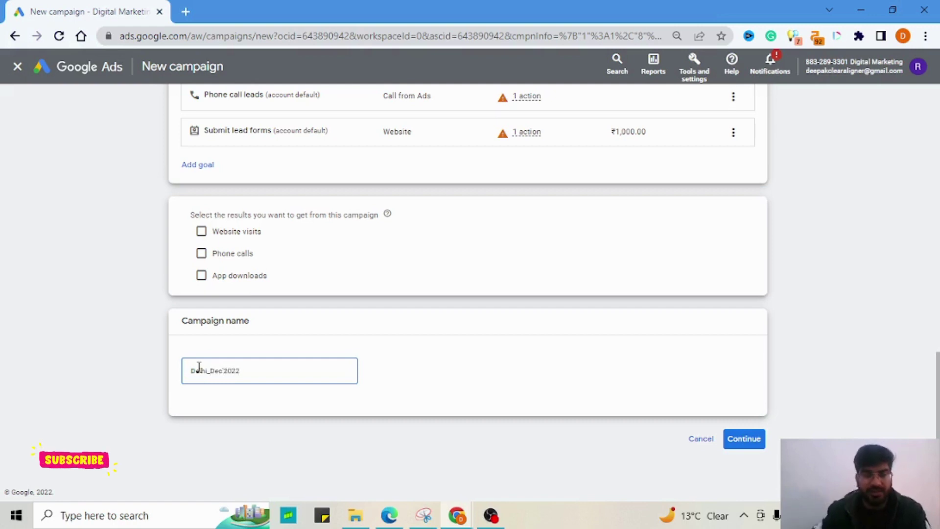
pyautogui.doubleClick(205, 372)
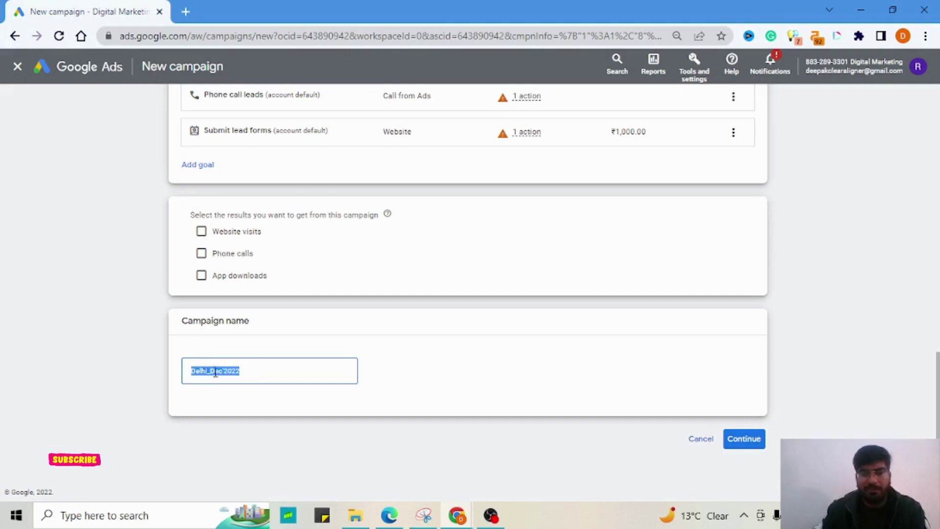
pyautogui.doubleClick(215, 371)
pyautogui.click(217, 371)
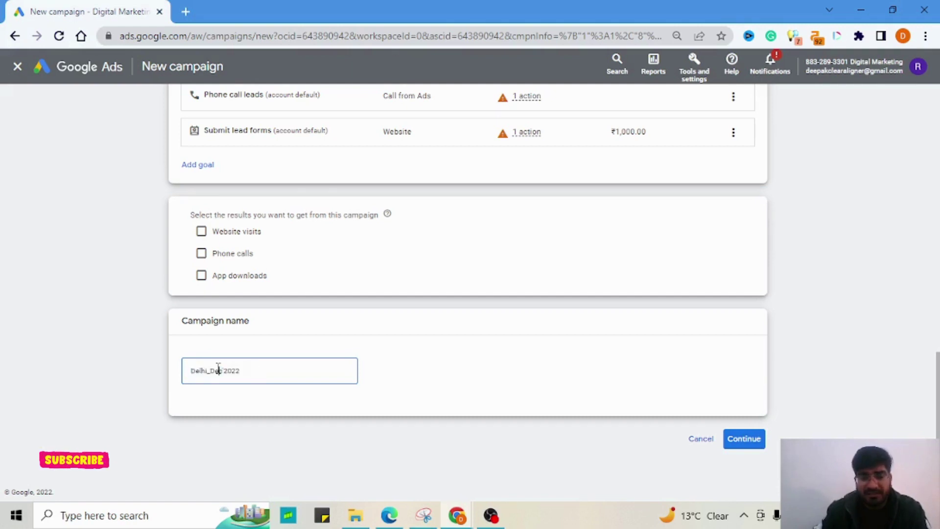
pyautogui.doubleClick(218, 371)
pyautogui.click(231, 371)
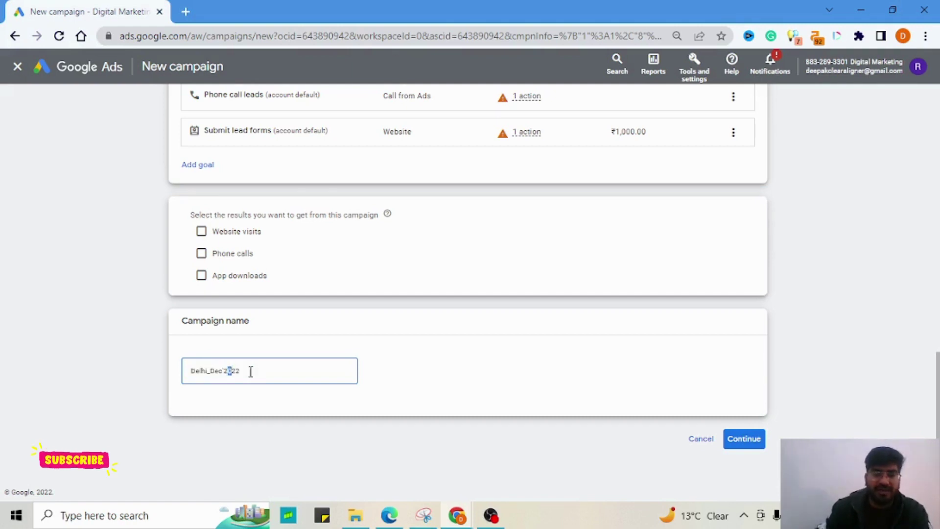
pyautogui.click(481, 399)
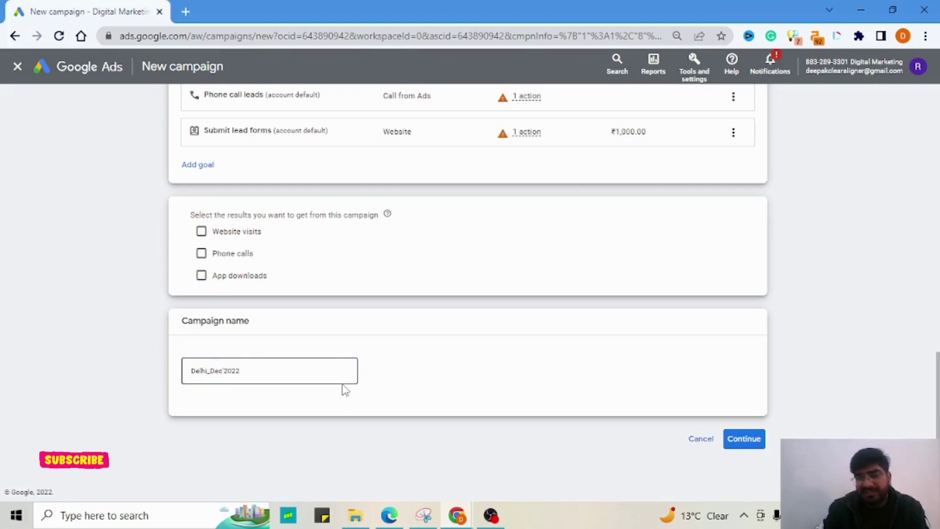
pyautogui.click(310, 371)
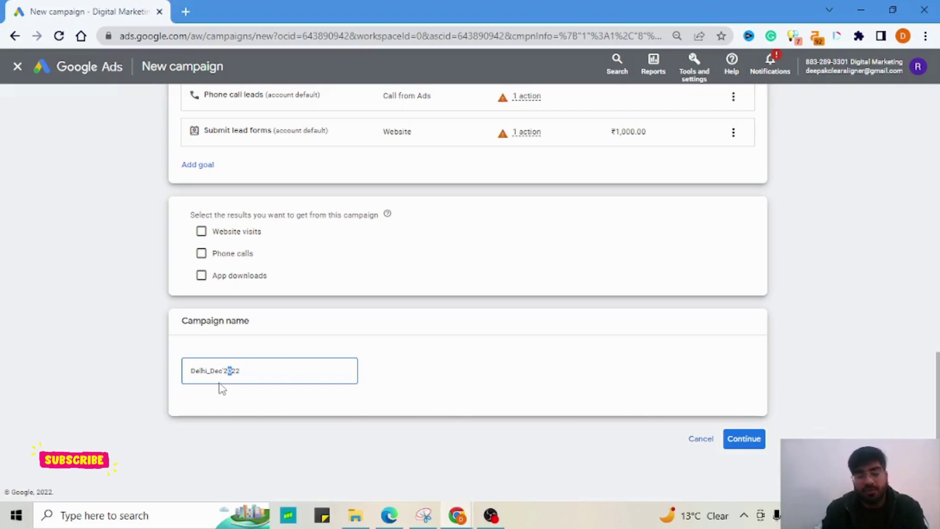
pyautogui.click(390, 381)
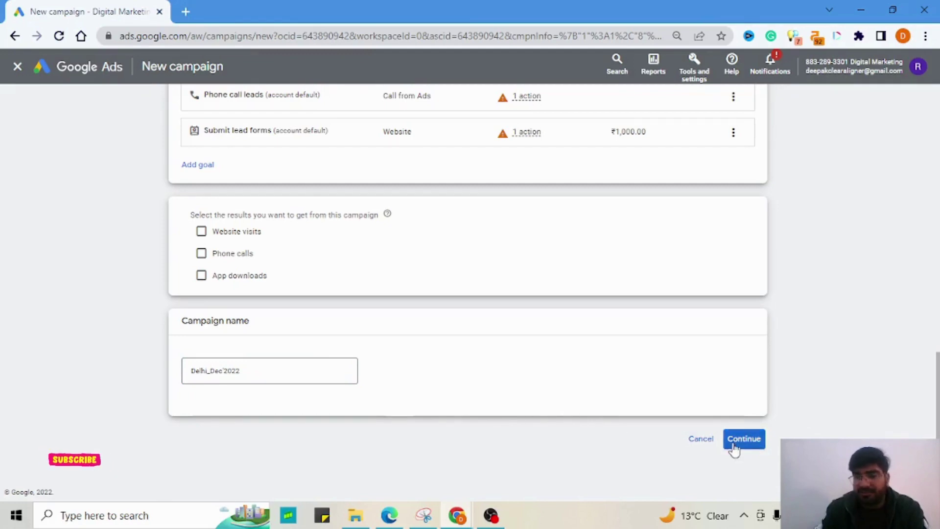
# Append "(Digital Marketing)" to the campaign name and continue by starting a new campaign instead of finishing a saved draft.
pyautogui.click(309, 370)
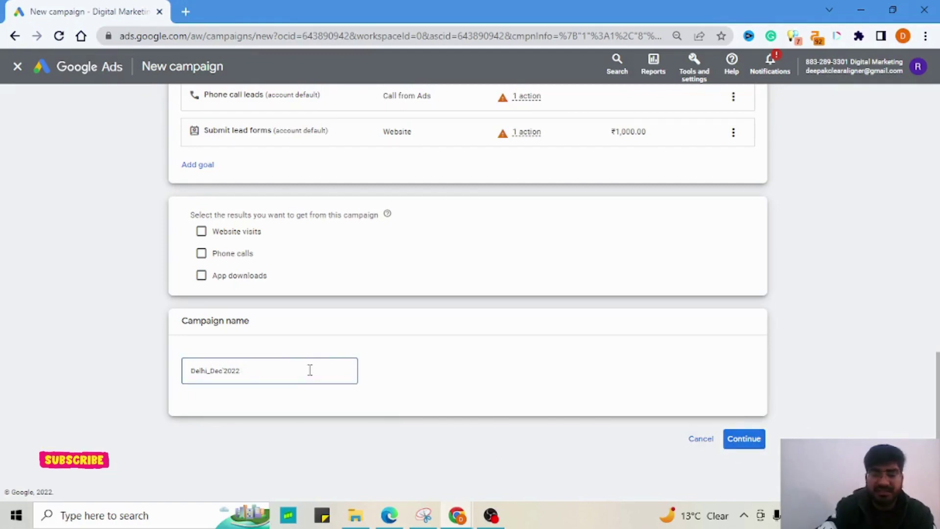
pyautogui.write('(Digital Marketing')
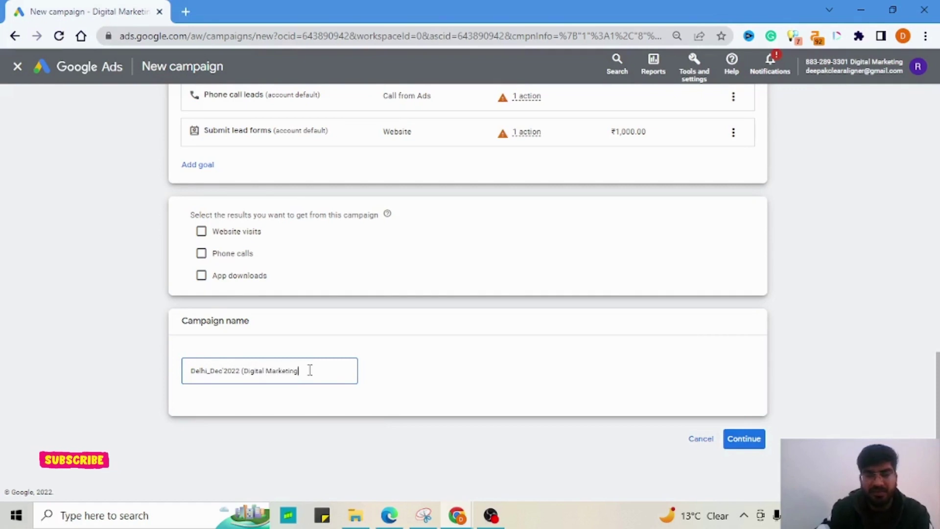
pyautogui.write(')')
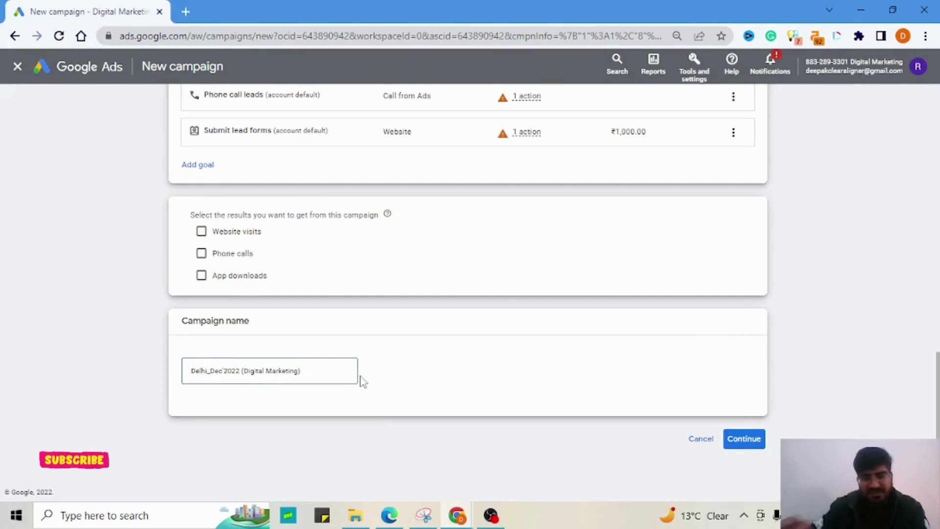
pyautogui.click(741, 438)
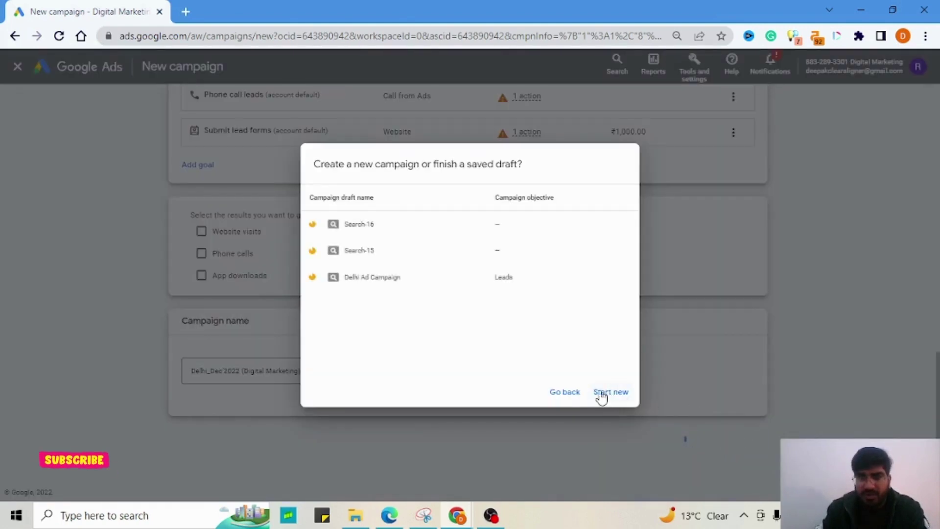
pyautogui.click(361, 278)
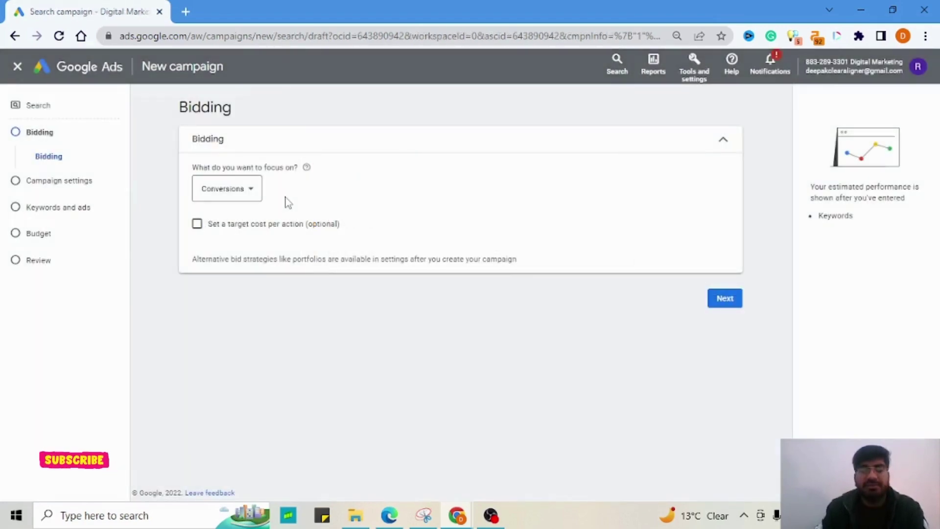
# Set the bidding focus to Clicks with a maximum CPC bid limit of ₹10 and proceed to the campaign settings.
pyautogui.click(251, 197)
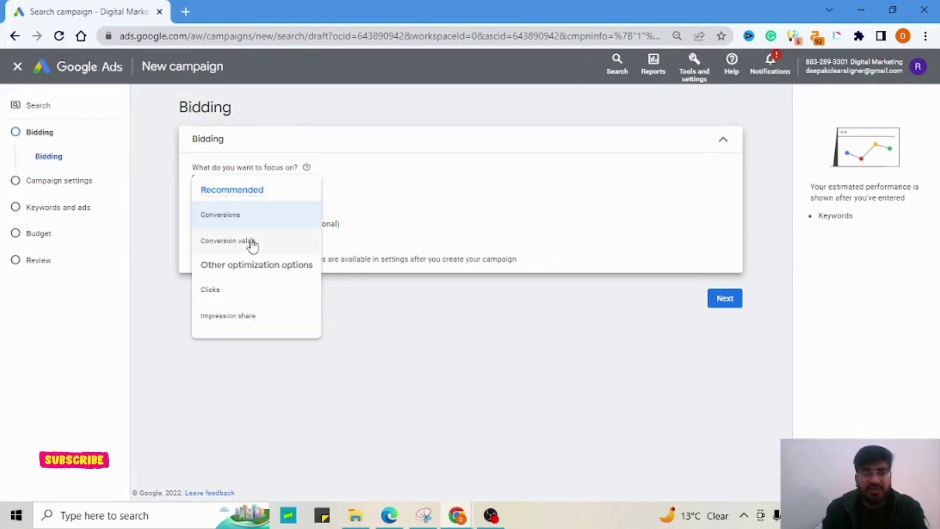
pyautogui.click(221, 291)
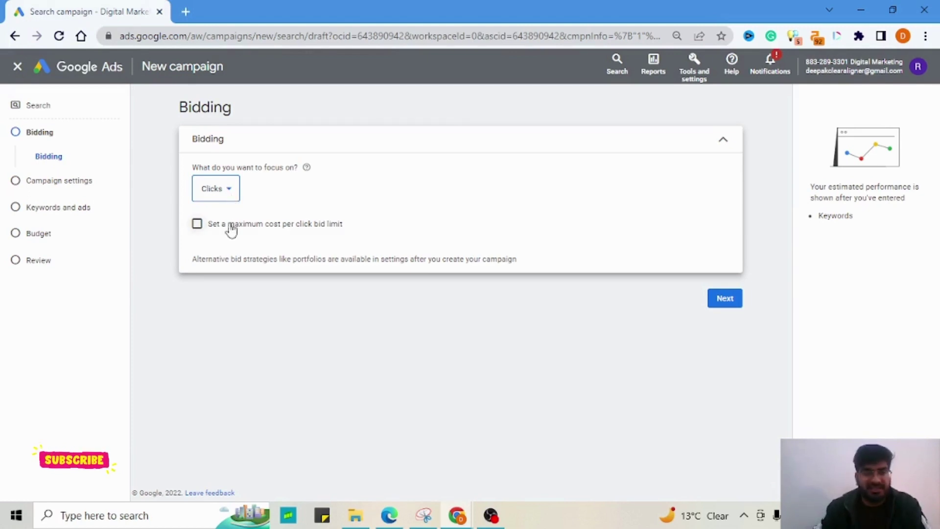
pyautogui.click(213, 230)
pyautogui.click(232, 265)
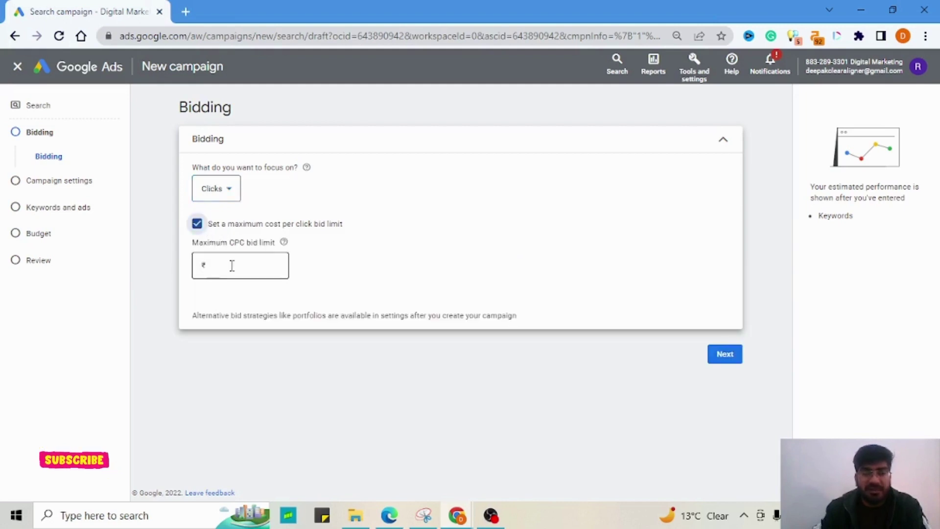
pyautogui.write('10')
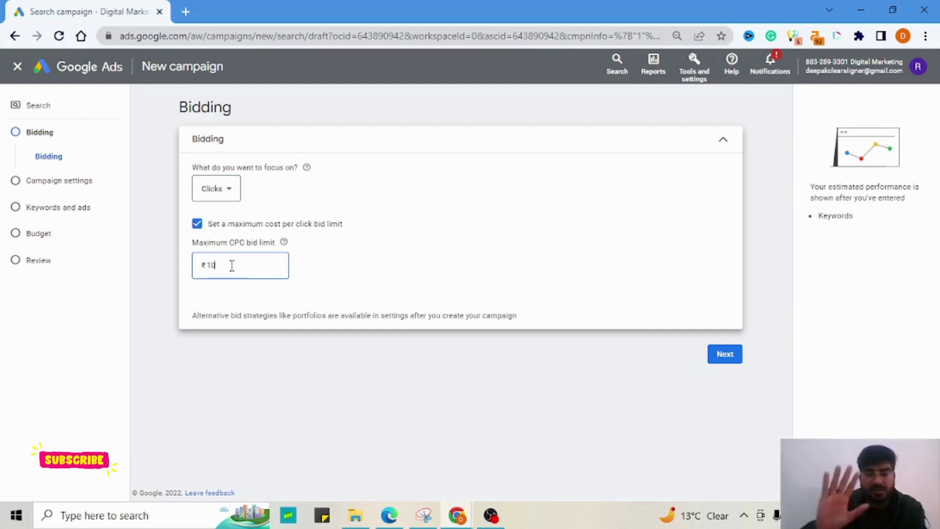
pyautogui.click(385, 276)
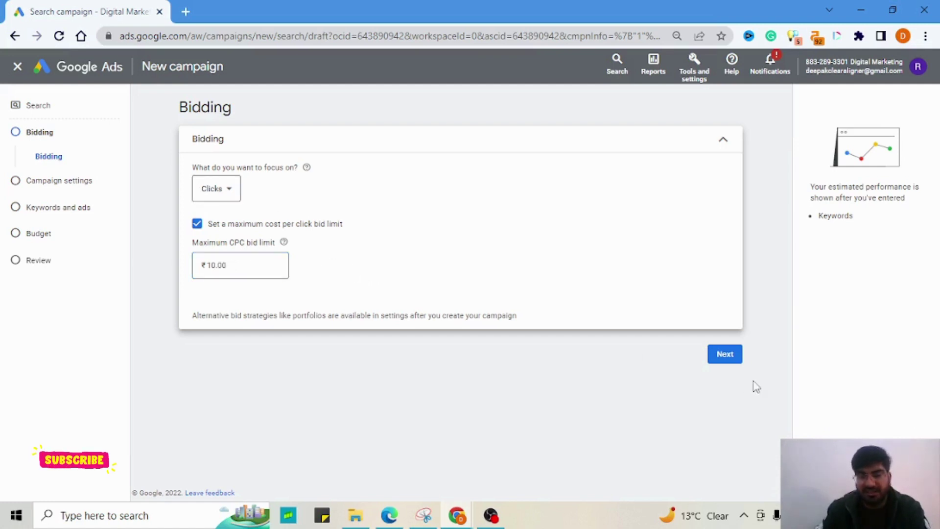
pyautogui.click(724, 361)
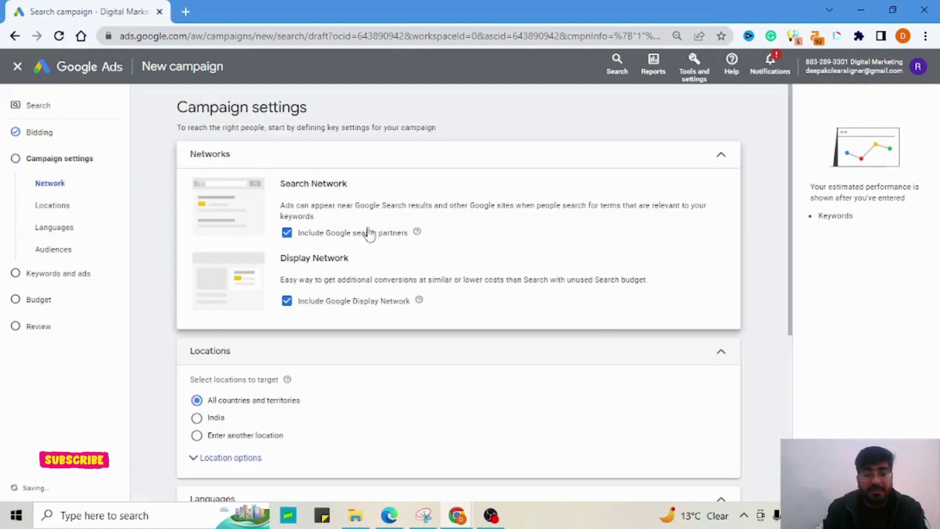
# Exclude Google search partners and the Google Display Network from the campaign's networks.
pyautogui.click(289, 236)
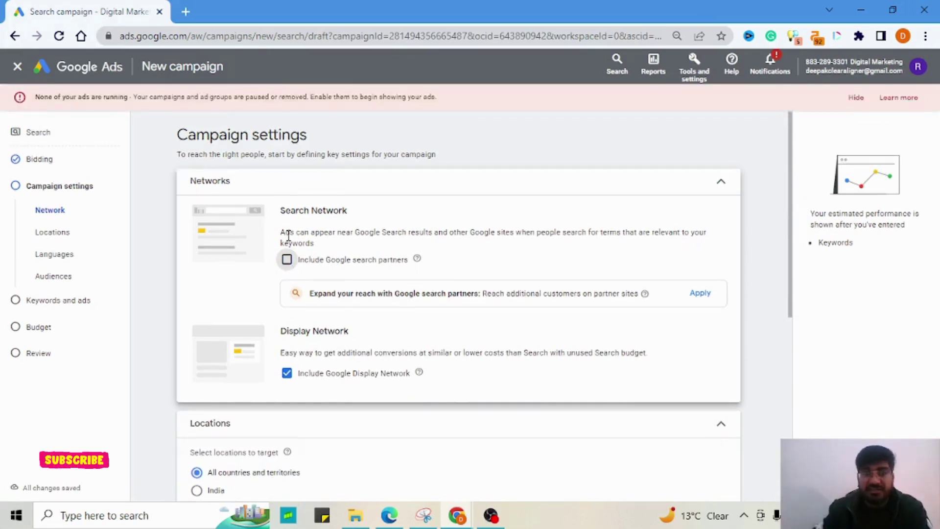
pyautogui.click(857, 98)
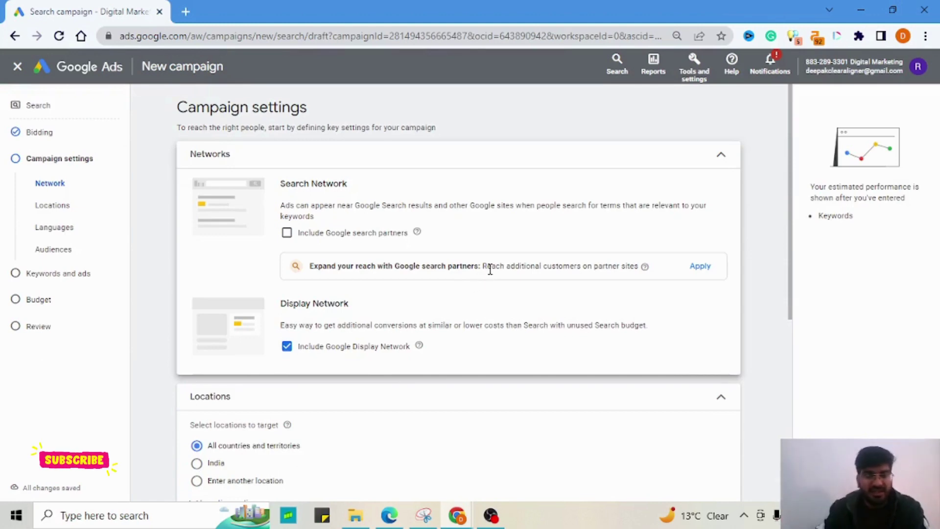
pyautogui.click(287, 346)
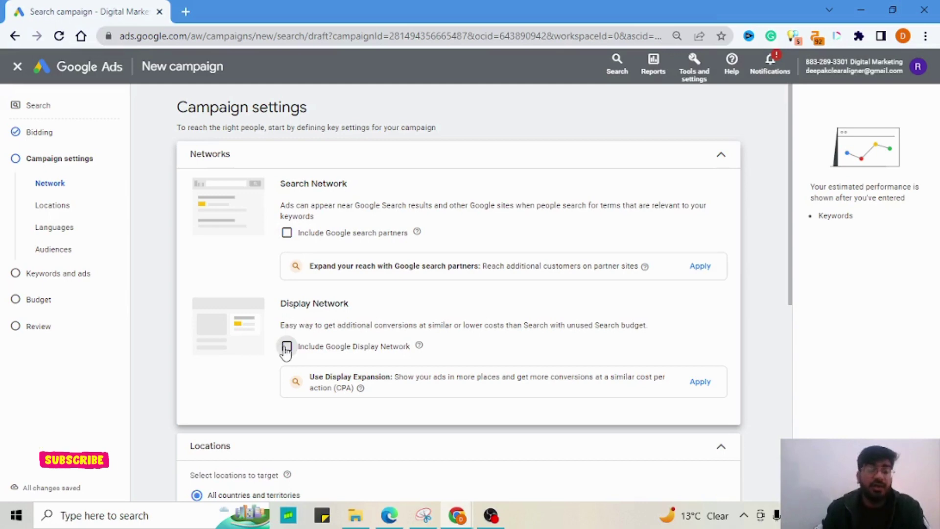
pyautogui.doubleClick(293, 304)
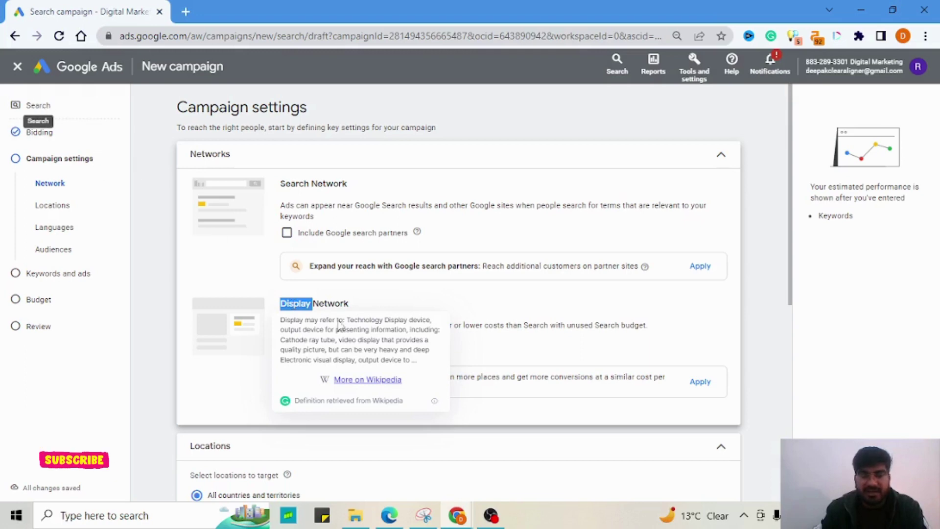
pyautogui.tripleClick(299, 301)
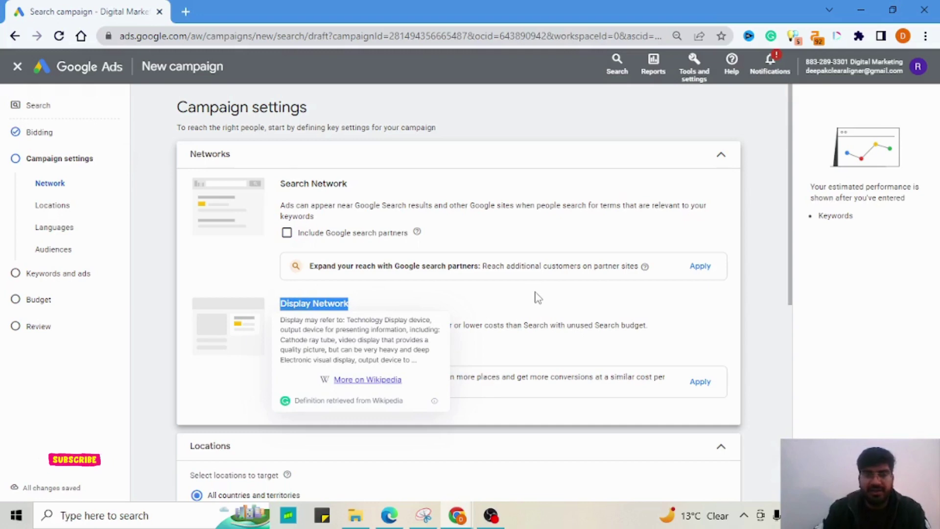
# Target the location Delhi, India union territory, and close the advanced location search without changing anything there.
pyautogui.scroll(-5, 533, 305)
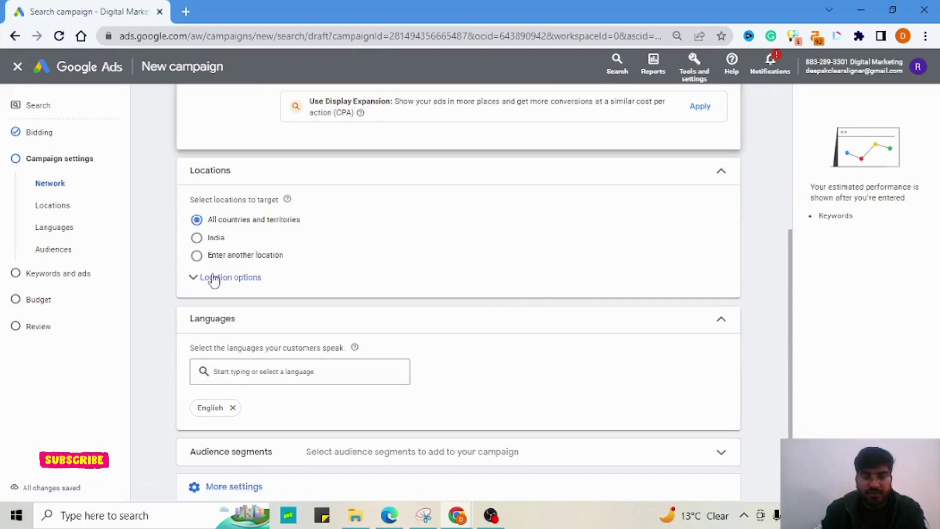
pyautogui.click(197, 256)
pyautogui.click(257, 288)
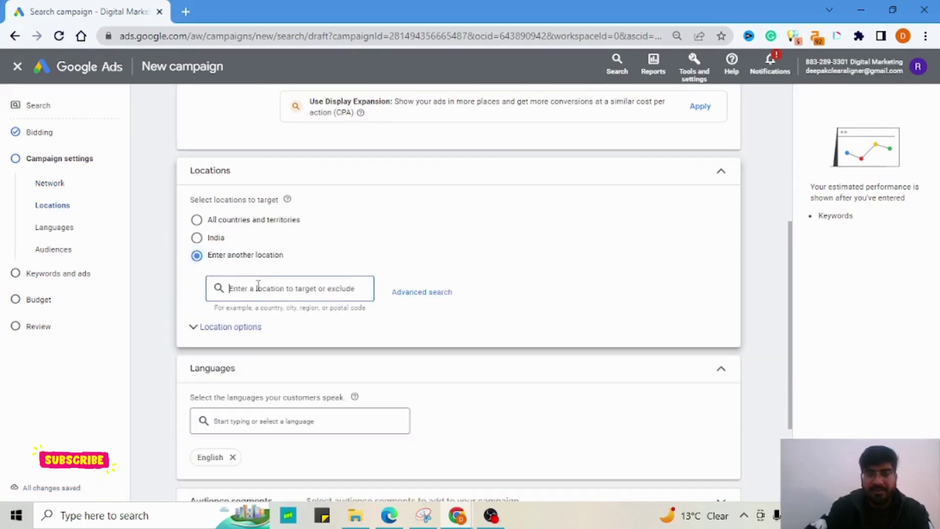
pyautogui.write('De')
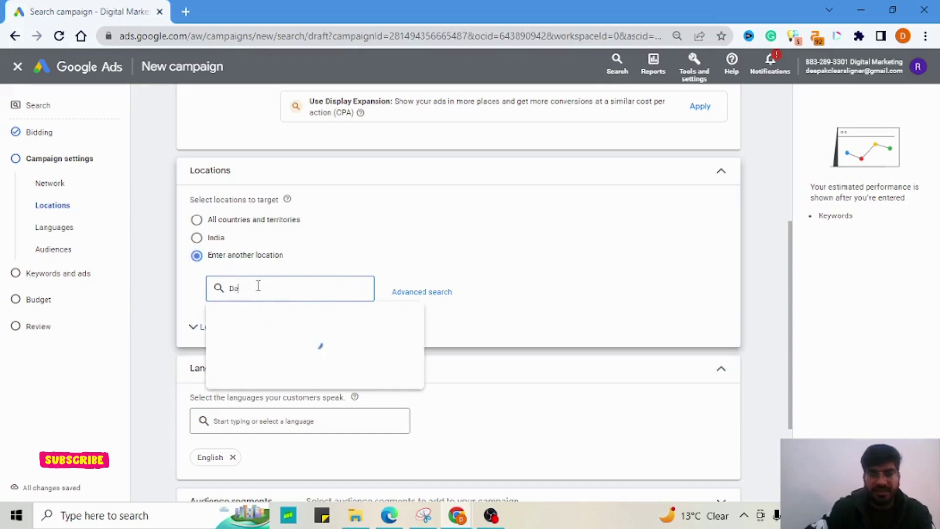
pyautogui.write('lhi')
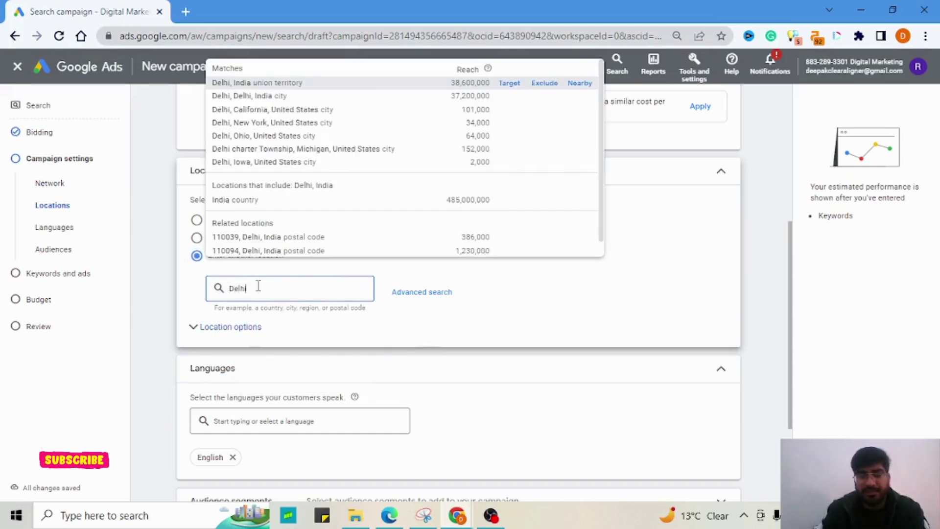
pyautogui.click(510, 85)
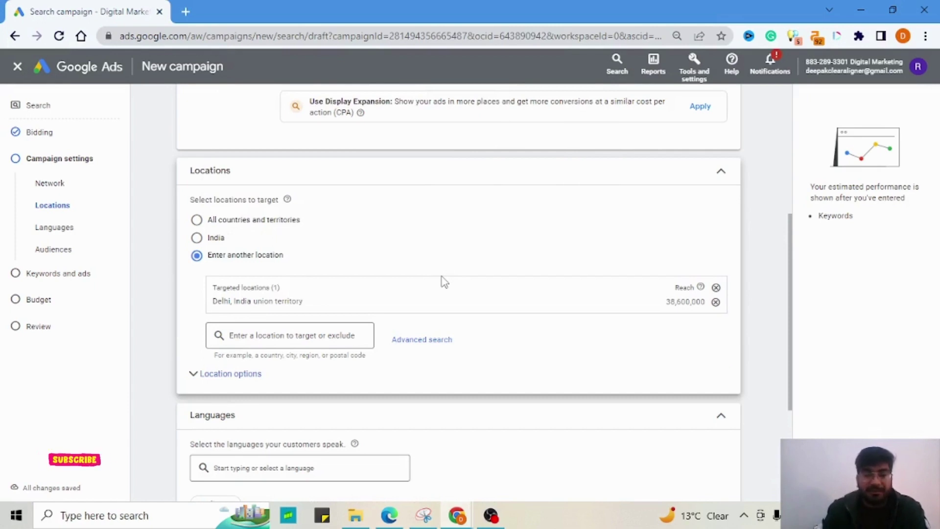
pyautogui.scroll(-1, 443, 282)
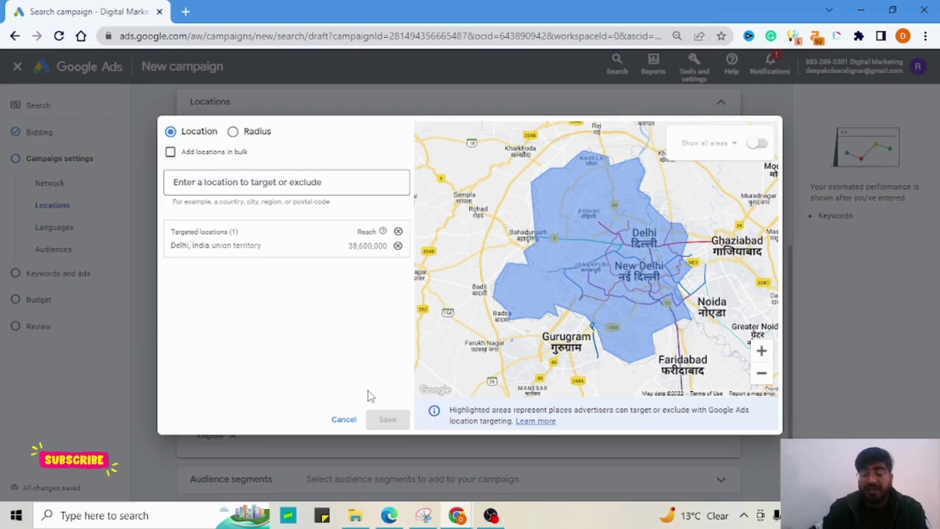
pyautogui.click(343, 419)
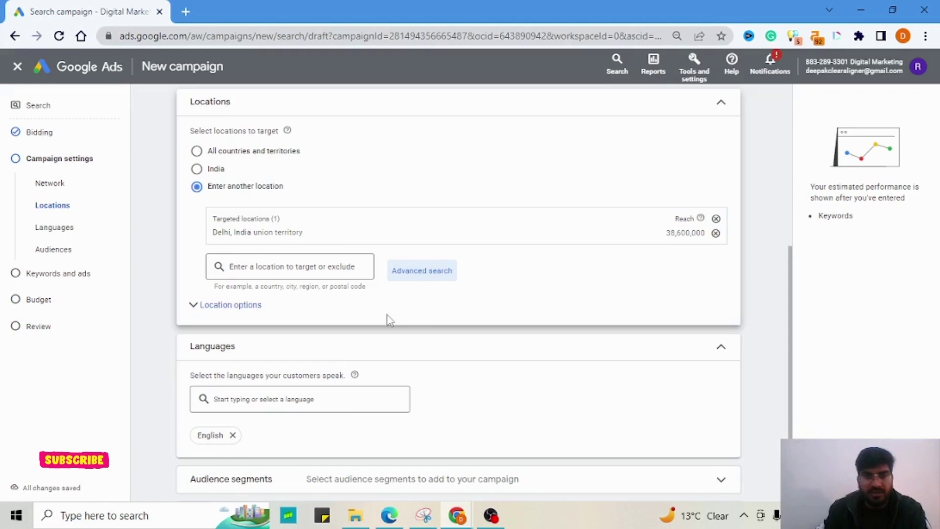
# Expand the location options and choose Presence: People in your excluded locations as the exclusion setting.
pyautogui.scroll(-1, 389, 319)
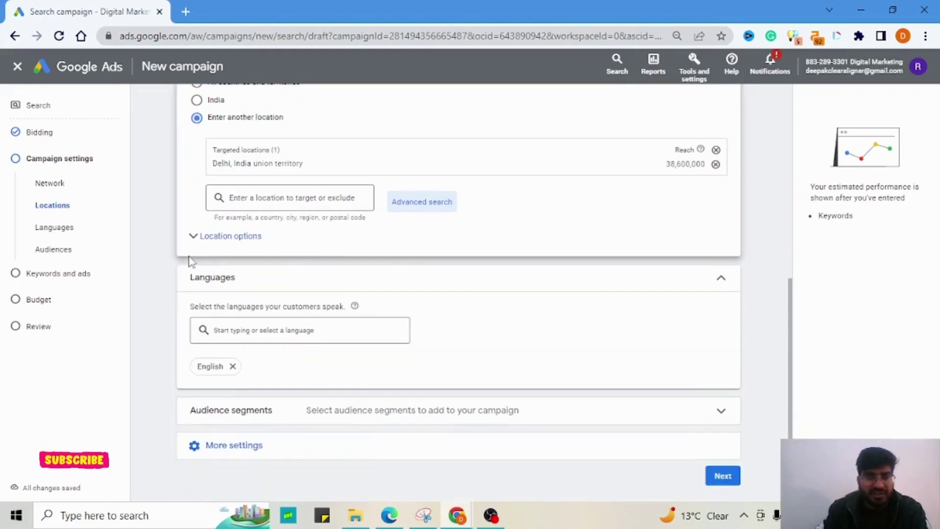
pyautogui.click(215, 237)
pyautogui.scroll(-2, 367, 235)
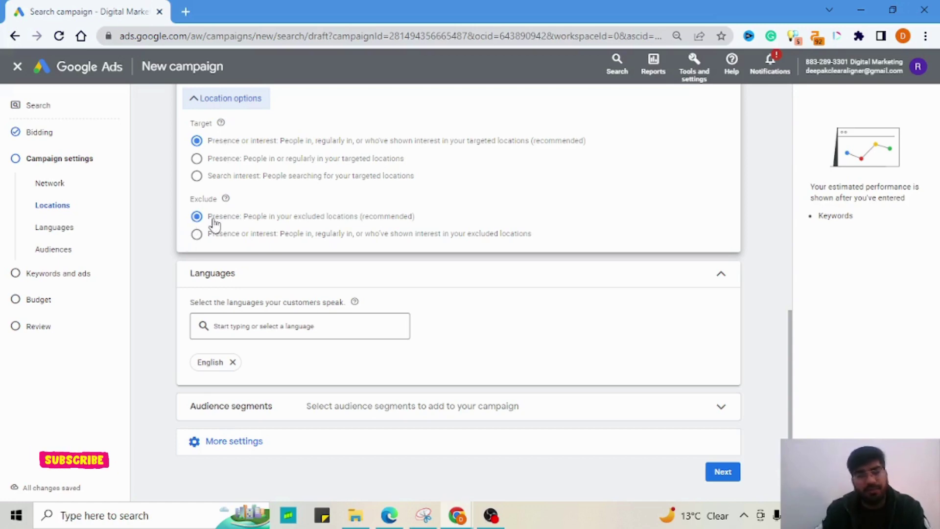
pyautogui.click(197, 216)
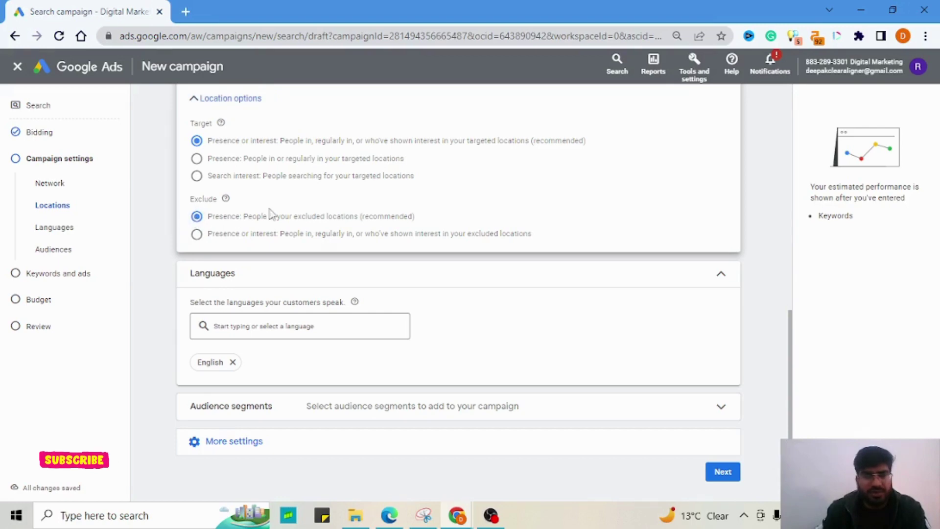
pyautogui.scroll(2, 348, 216)
# Search the customer languages for "Cat" and clear the search without adding a language.
pyautogui.scroll(-3, 361, 230)
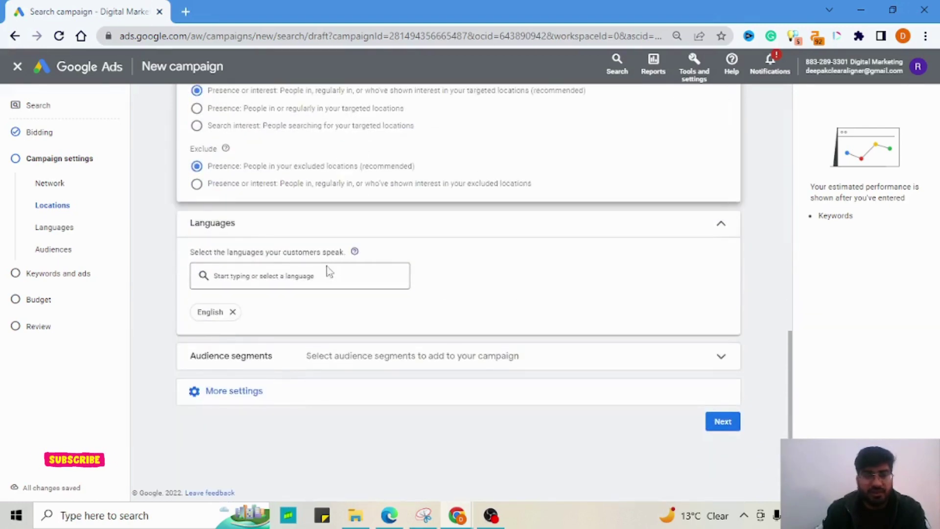
pyautogui.click(272, 283)
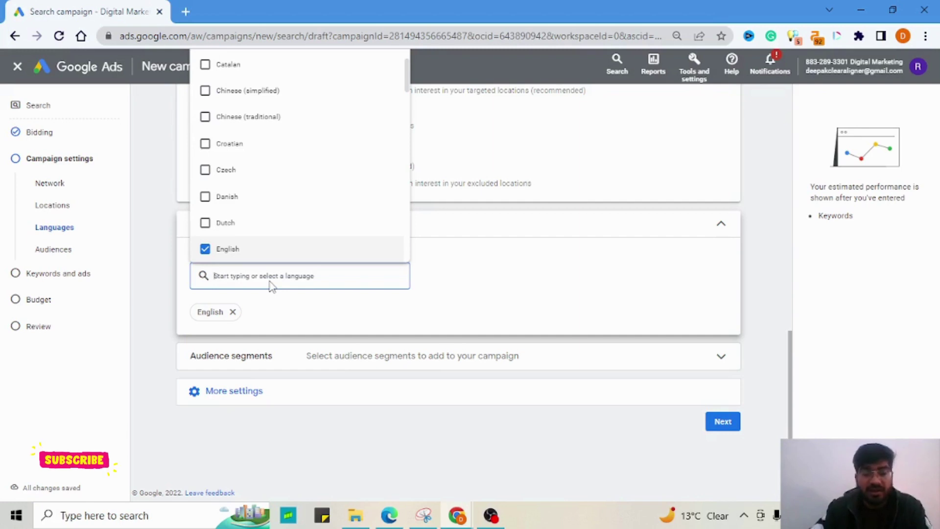
pyautogui.write('Cat')
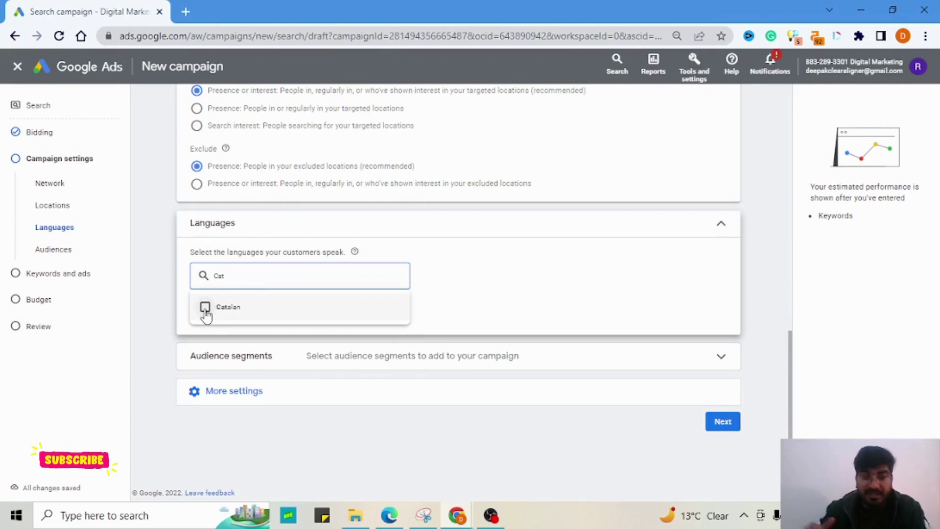
pyautogui.click(491, 280)
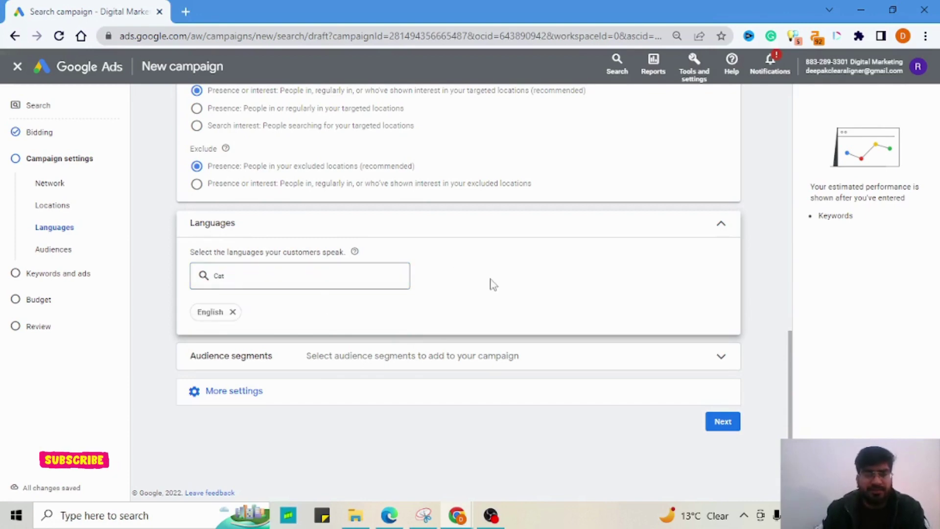
pyautogui.click(320, 275)
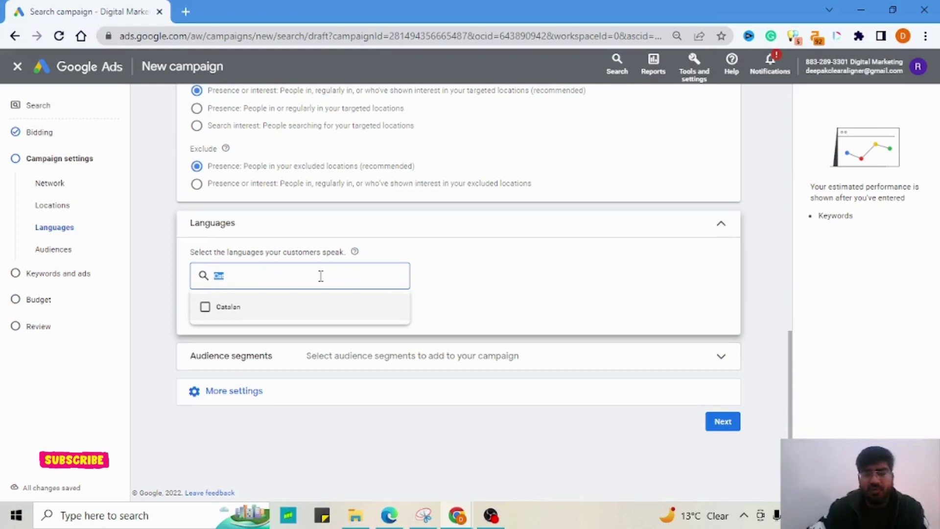
pyautogui.press('BackSpace')
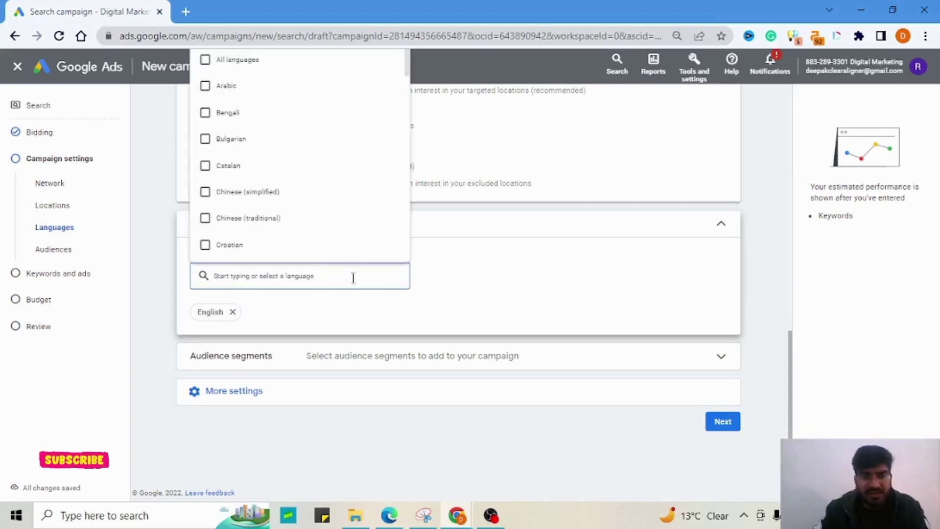
pyautogui.click(458, 305)
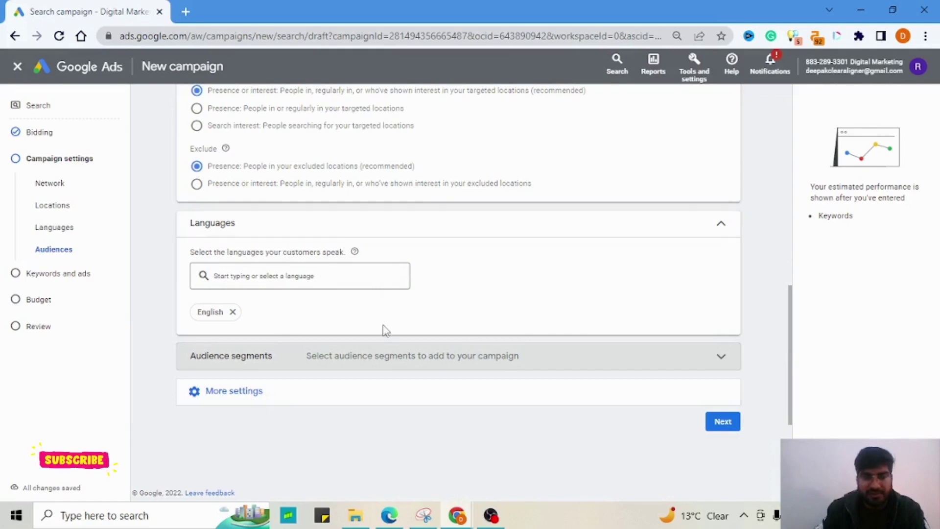
# Search the audience segments for "digital" and add Advertising & Marketing Services, Business Technology, Web Design & Development and Career Consulting Services.
pyautogui.click(282, 363)
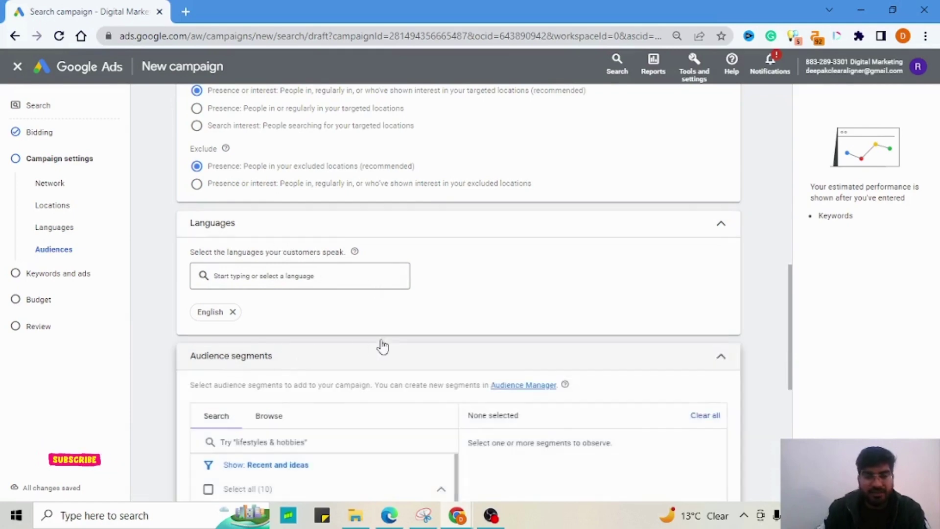
pyautogui.scroll(-4, 396, 344)
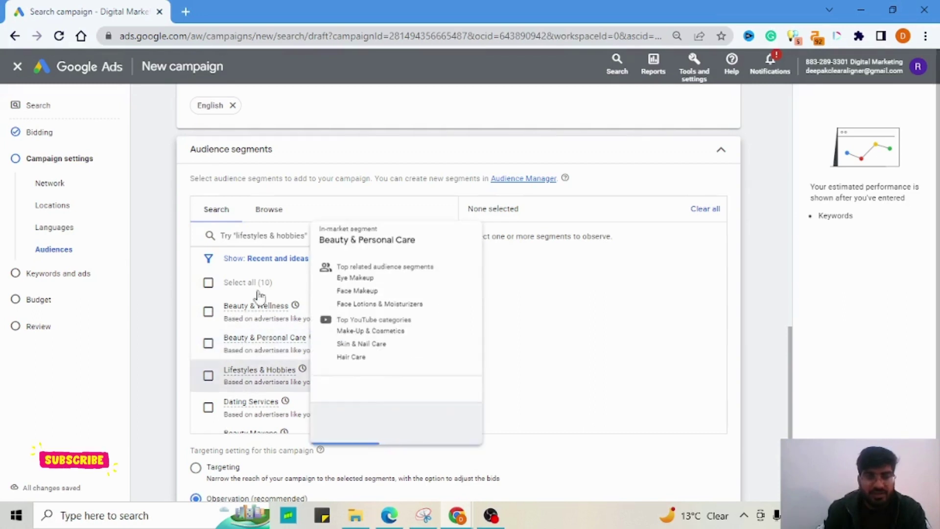
pyautogui.click(257, 236)
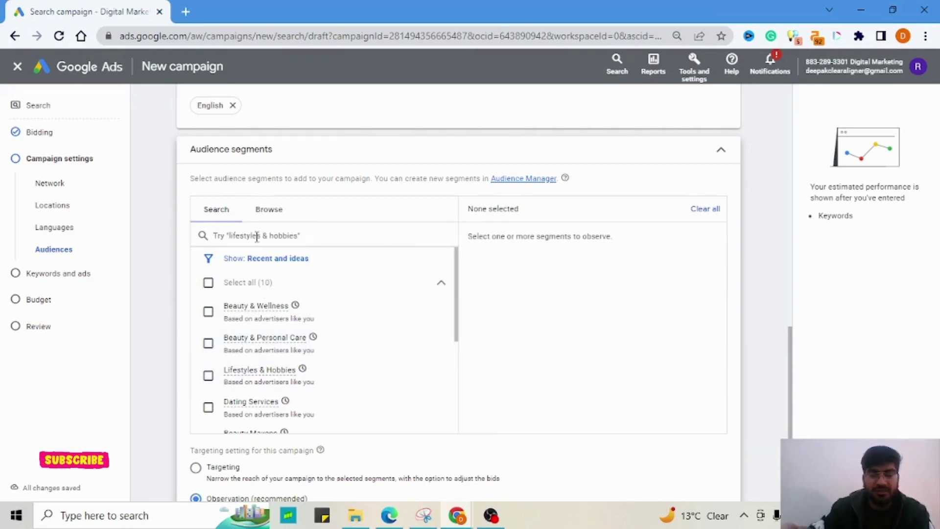
pyautogui.write('digital')
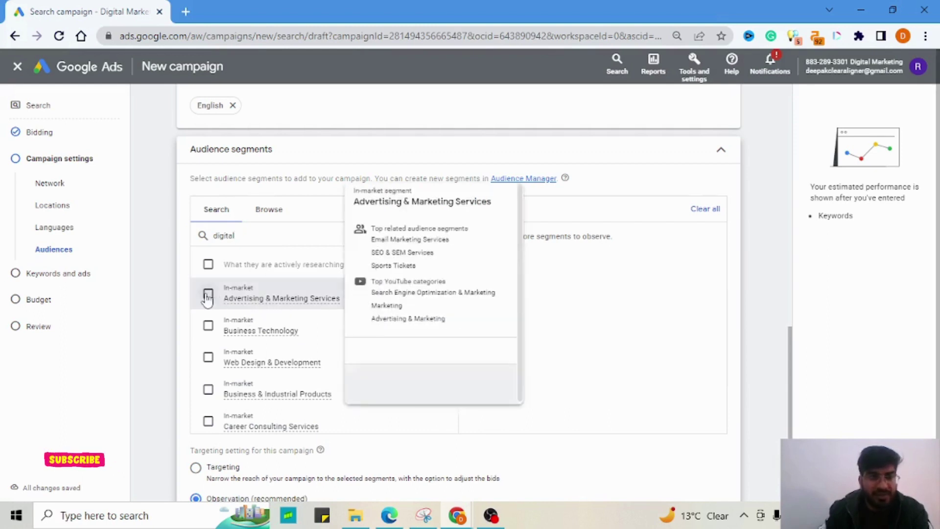
pyautogui.click(207, 331)
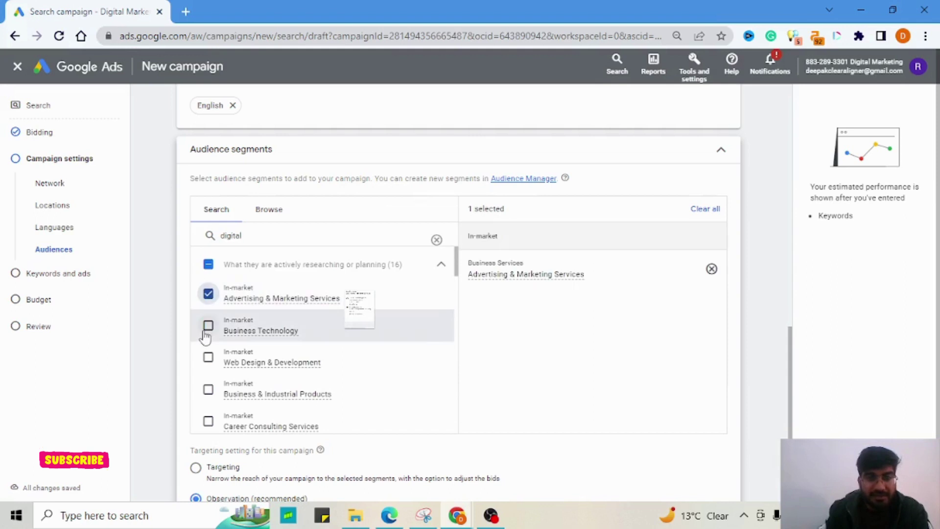
pyautogui.click(207, 327)
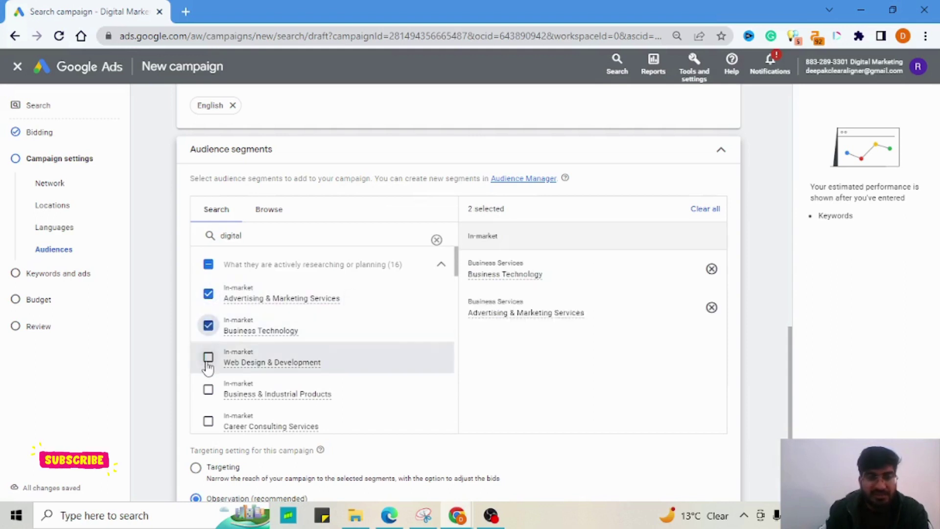
pyautogui.click(208, 364)
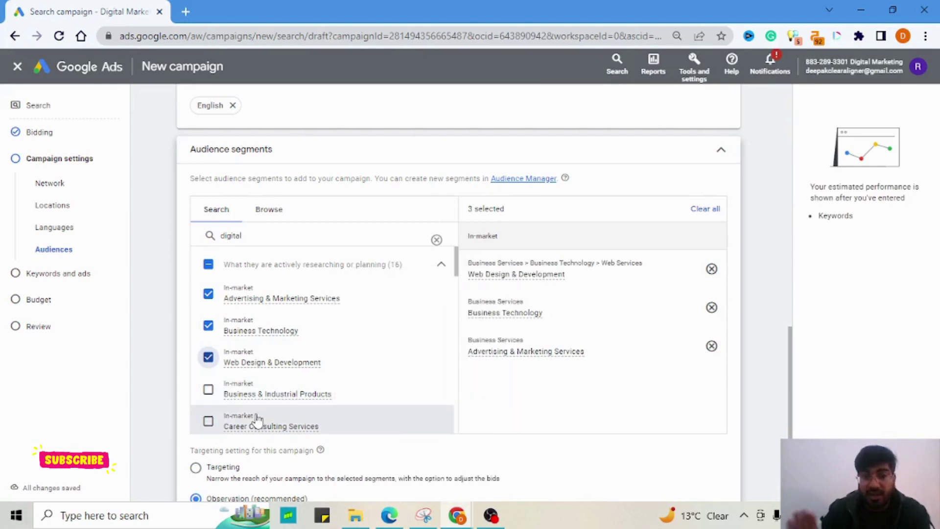
pyautogui.click(209, 422)
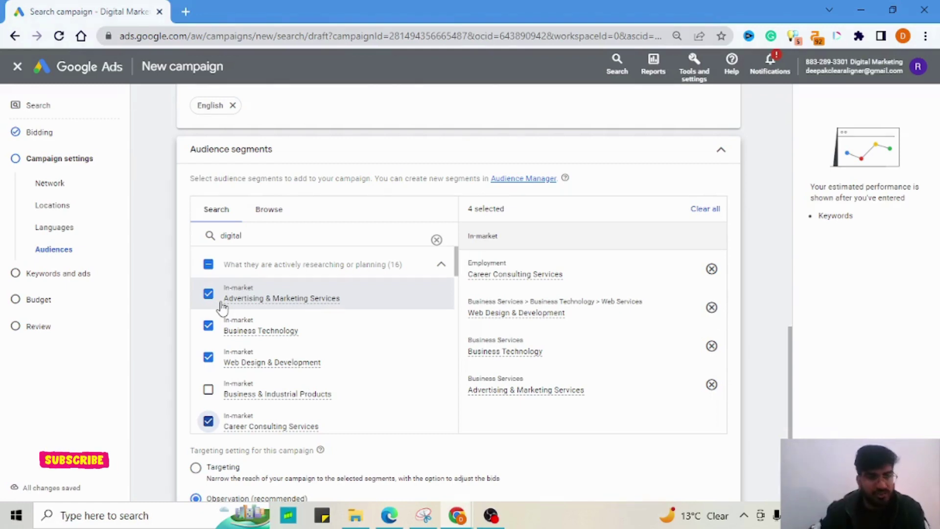
pyautogui.moveTo(267, 303)
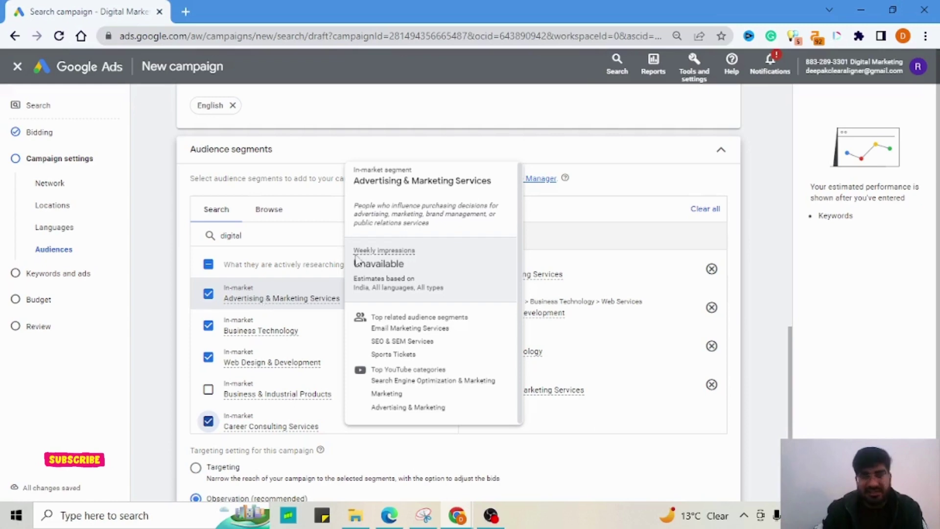
pyautogui.click(567, 159)
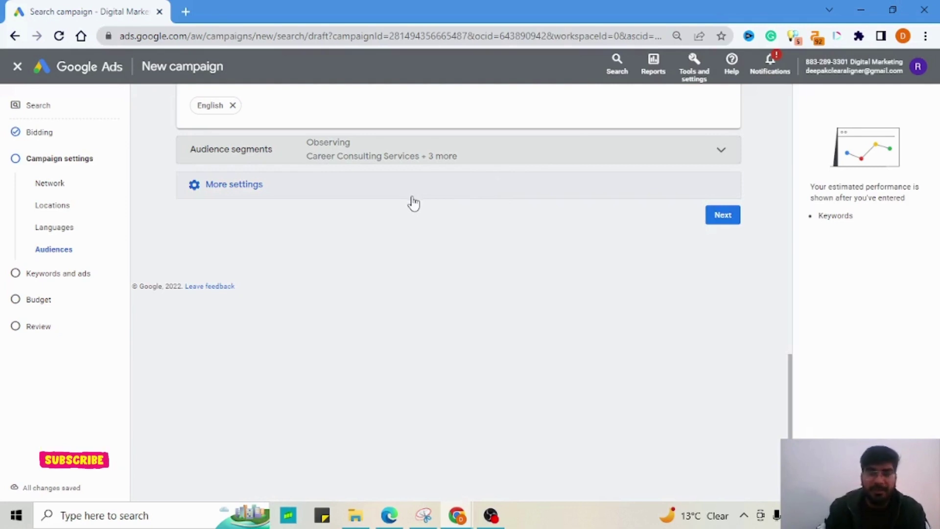
# Set the campaign's ad rotation to Do not optimize: Rotate ads indefinitely.
pyautogui.click(413, 198)
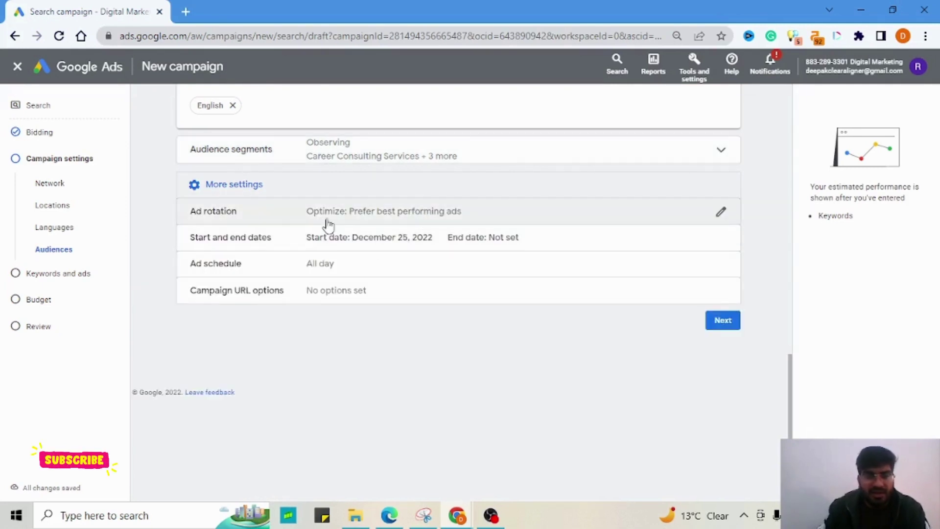
pyautogui.click(363, 219)
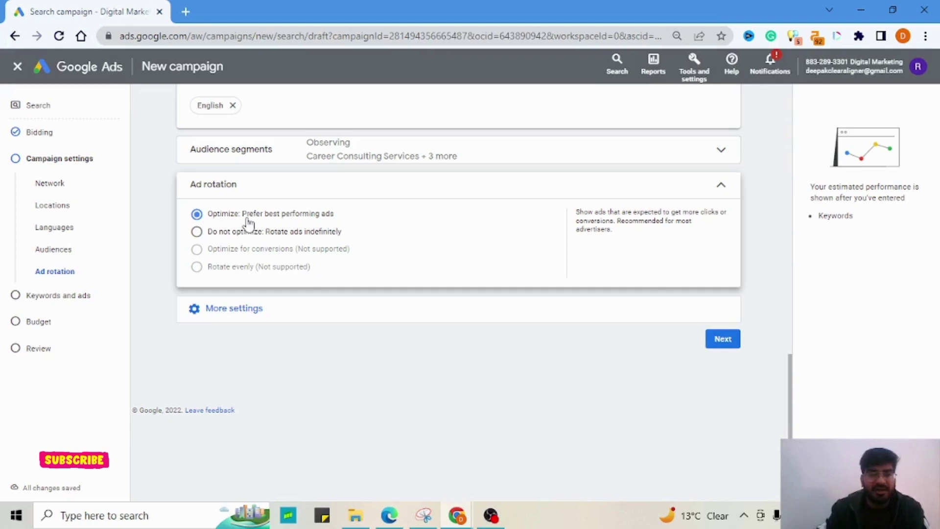
pyautogui.click(196, 231)
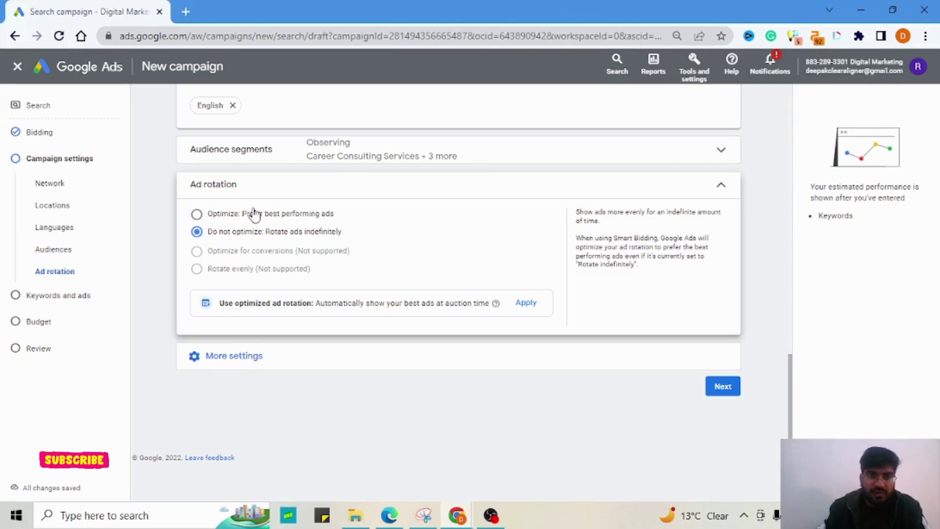
# Open the campaign's start and end dates in the additional settings and set the end date to Dec 31, 2022.
pyautogui.click(271, 361)
pyautogui.scroll(-1, 345, 338)
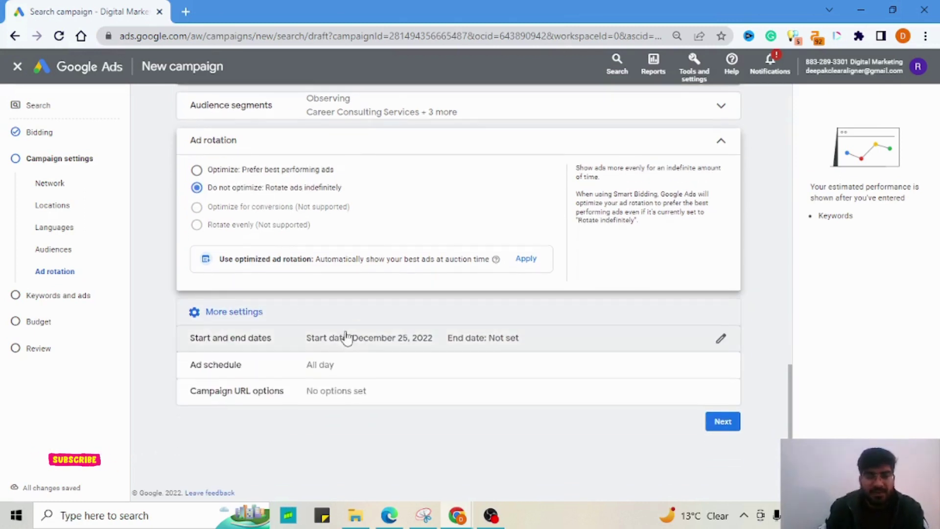
pyautogui.click(427, 338)
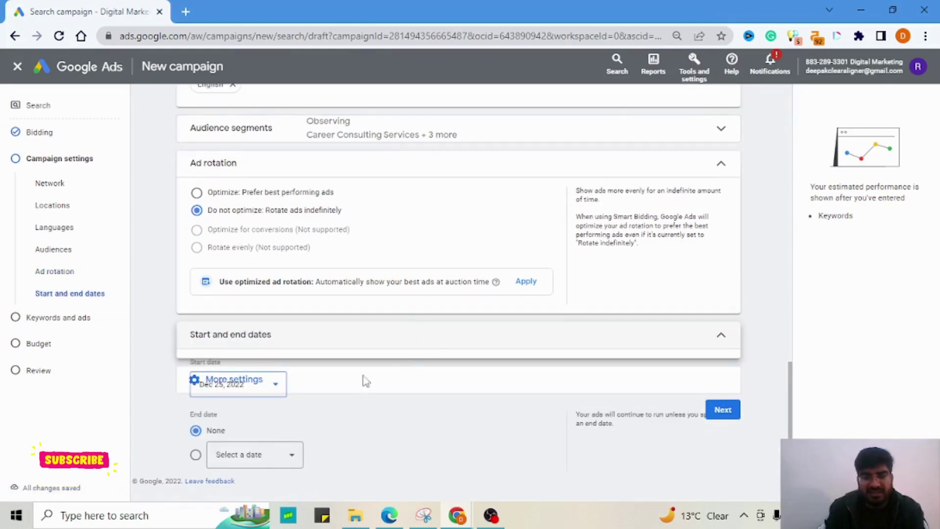
pyautogui.scroll(-2, 269, 382)
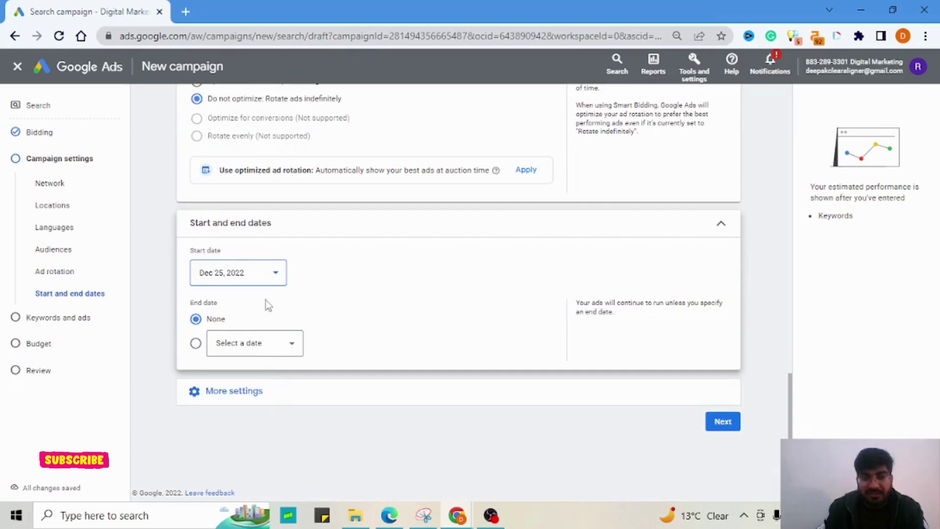
pyautogui.click(279, 348)
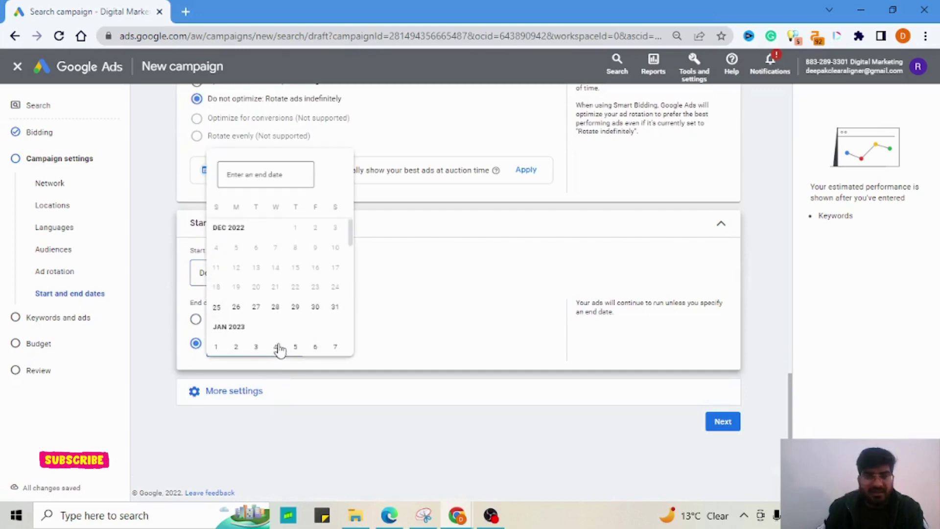
pyautogui.click(336, 309)
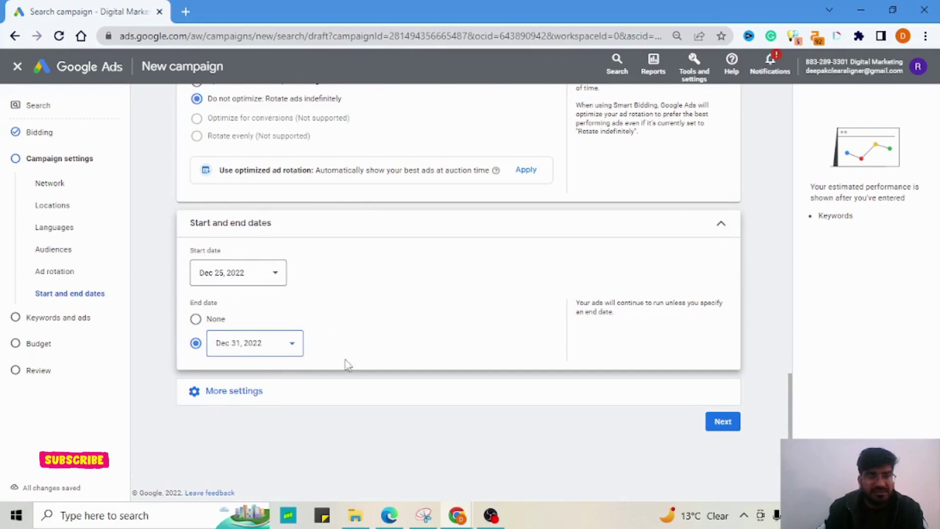
# Open the ad schedule from the additional campaign settings and examine its days and hours.
pyautogui.click(237, 392)
pyautogui.scroll(-1, 363, 361)
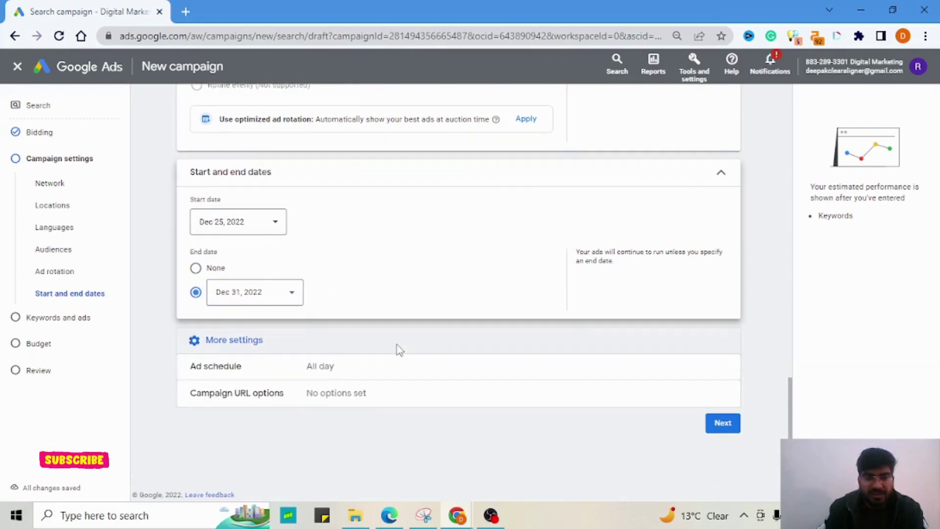
pyautogui.click(340, 373)
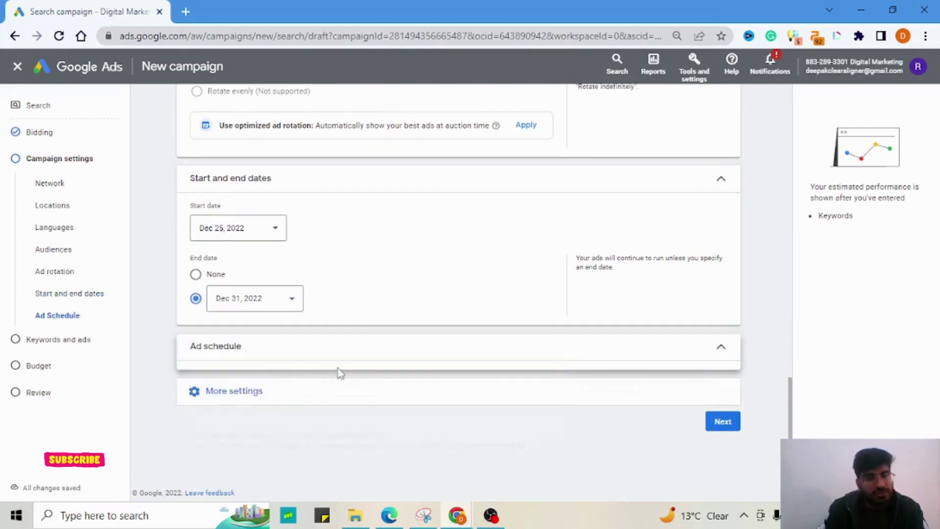
pyautogui.scroll(-2, 316, 369)
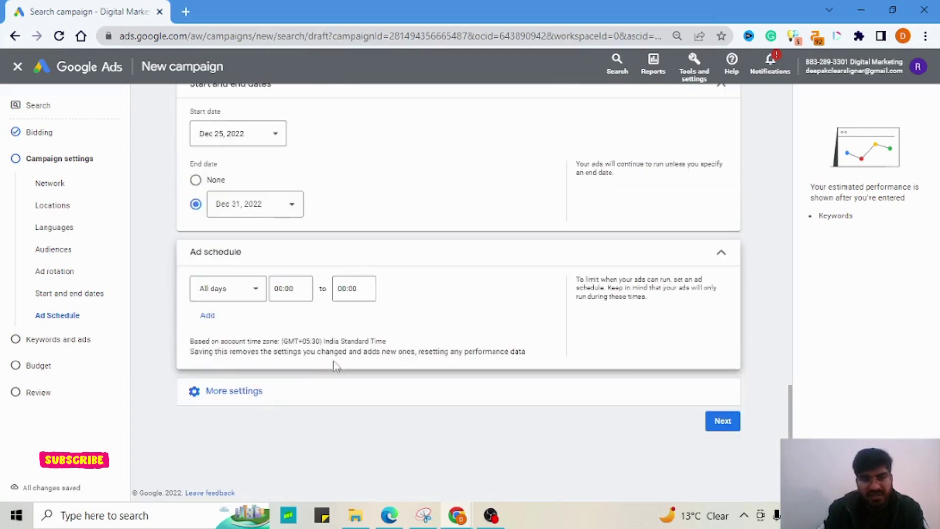
# Open the campaign URL options, leave them blank, and continue to the Keywords and ads stage.
pyautogui.click(312, 390)
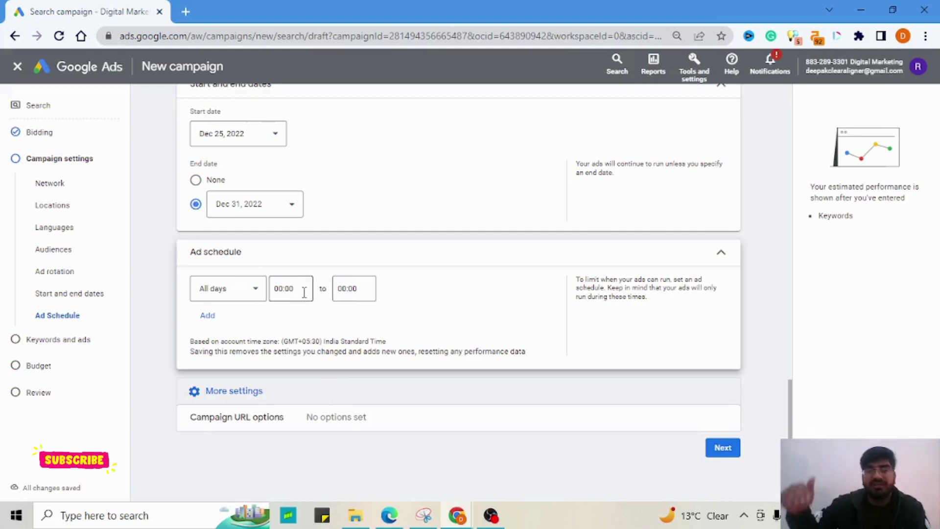
pyautogui.click(278, 424)
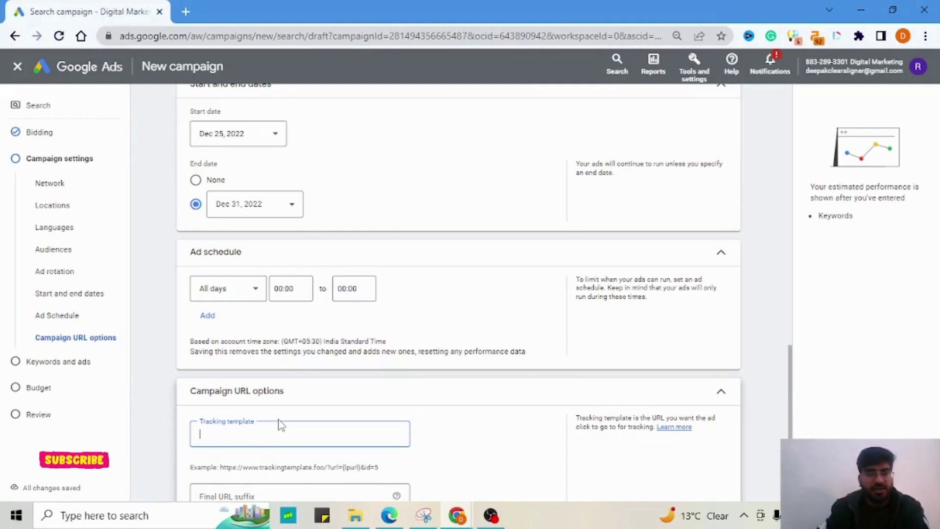
pyautogui.scroll(-5, 368, 417)
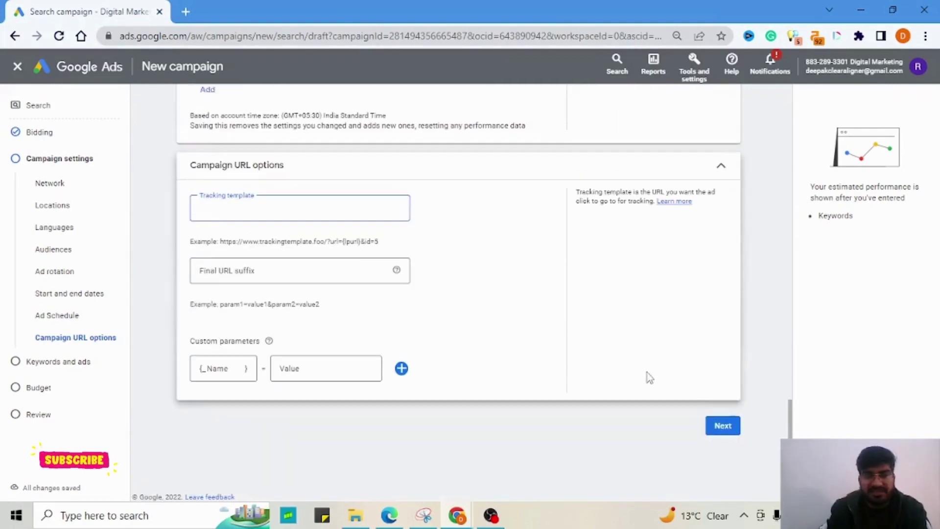
pyautogui.click(721, 424)
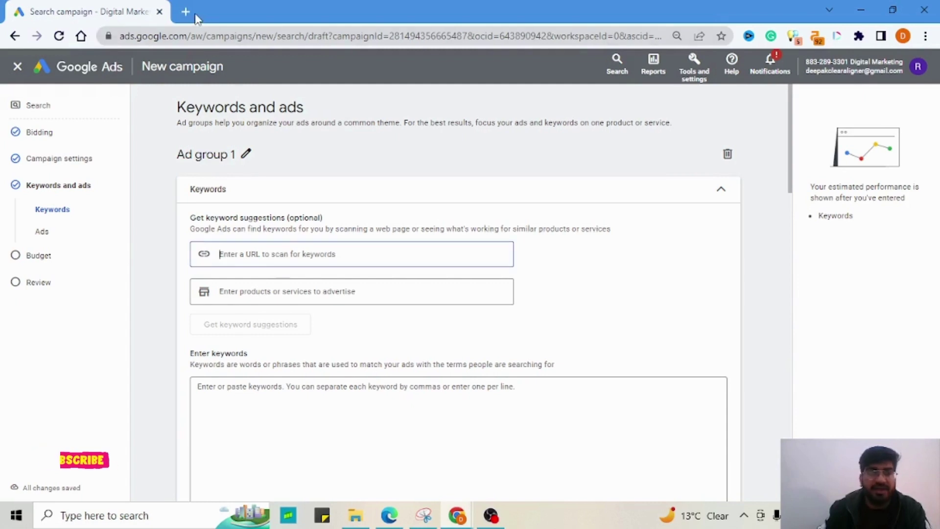
# Search Google in a new browser tab for "digital marketing for professionals" and open the Digiperform Digital Marketing Institute ad.
pyautogui.tripleClick(254, 216)
pyautogui.hotkey('ctrl', 't')
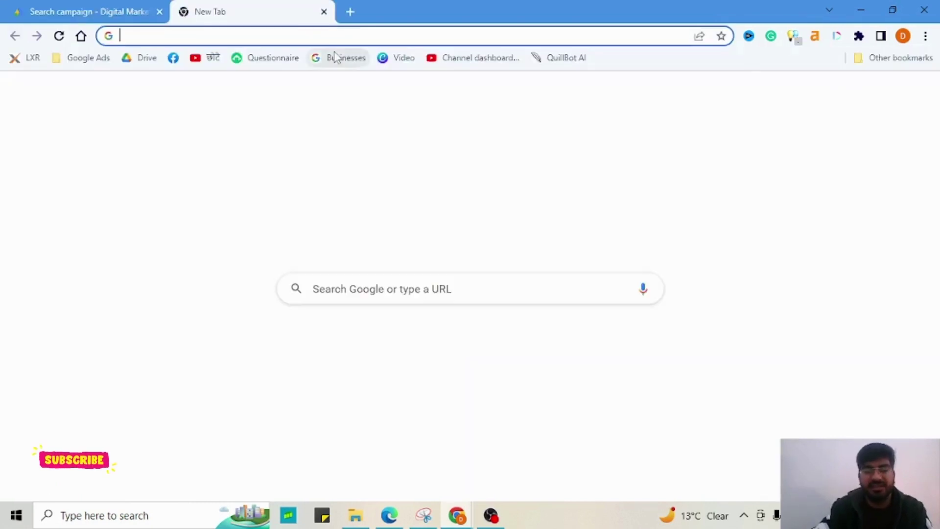
pyautogui.write('Digita')
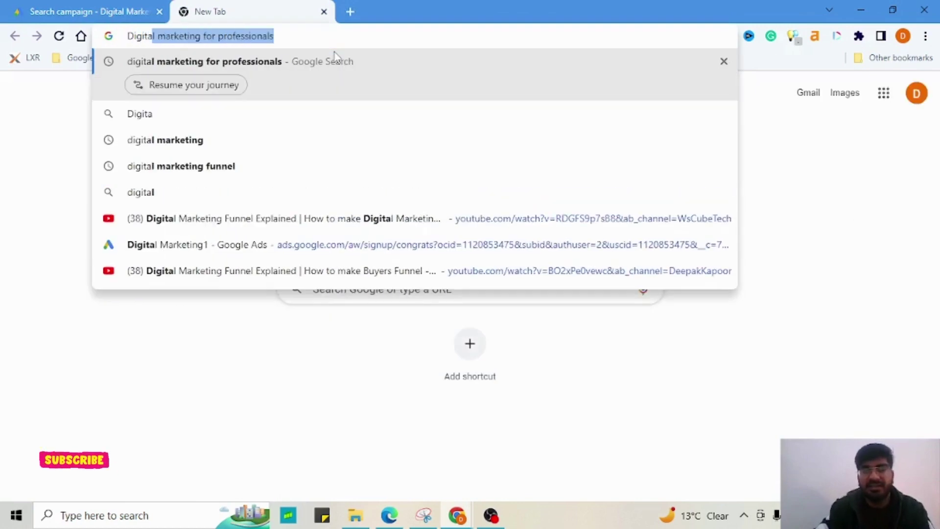
pyautogui.press('Return')
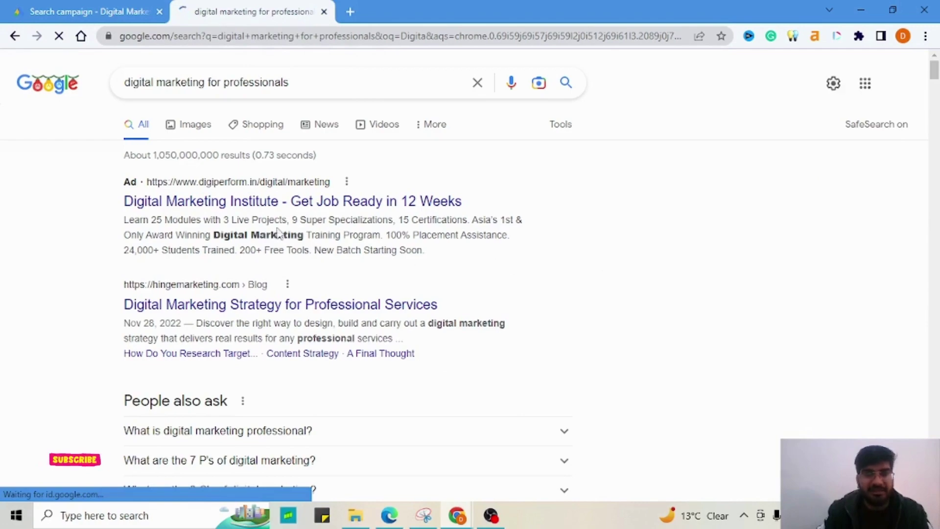
pyautogui.click(242, 216)
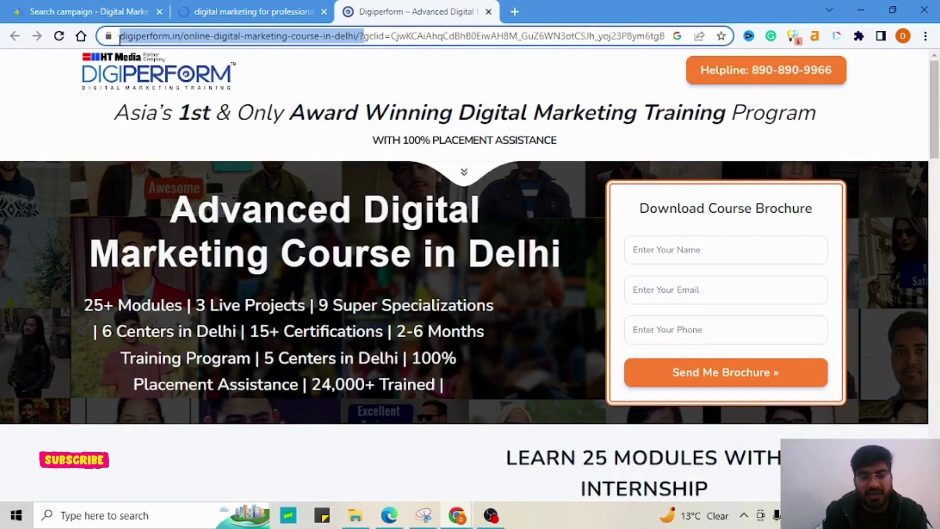
pyautogui.moveTo(395, 36); pyautogui.dragTo(113, 48)
pyautogui.hotkey('ctrl', 'c')
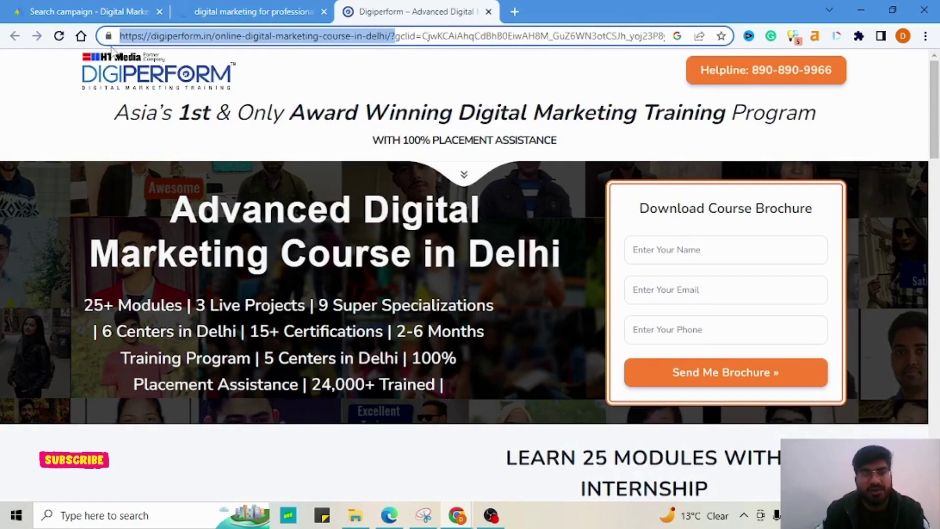
pyautogui.click(83, 12)
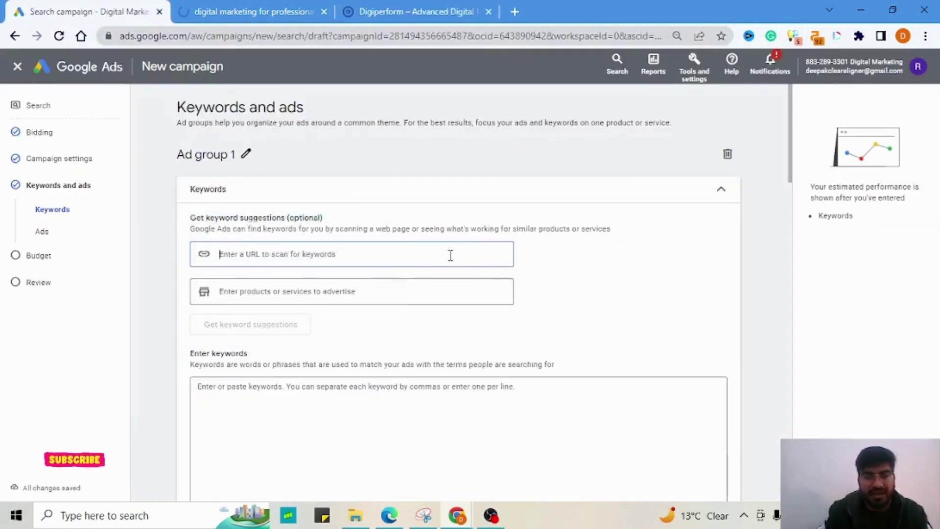
pyautogui.hotkey('ctrl', 'v')
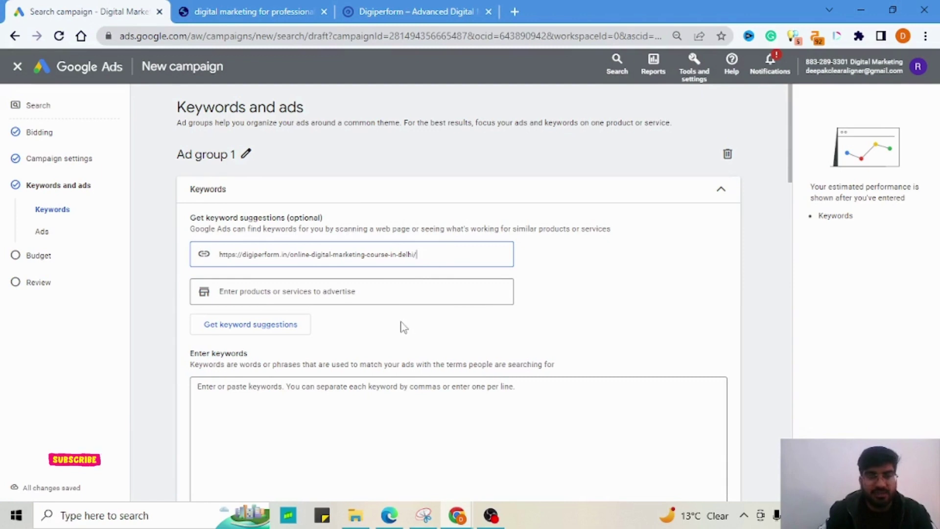
pyautogui.scroll(-1, 357, 326)
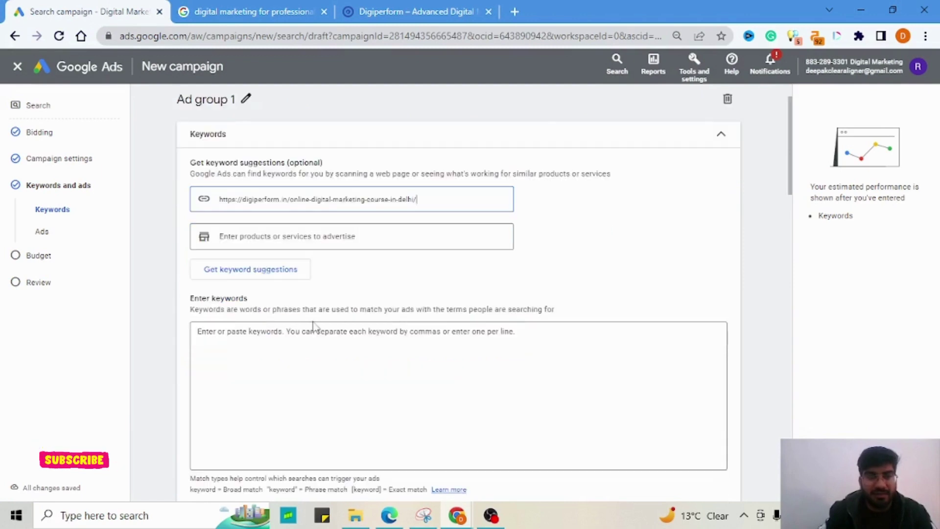
pyautogui.click(256, 278)
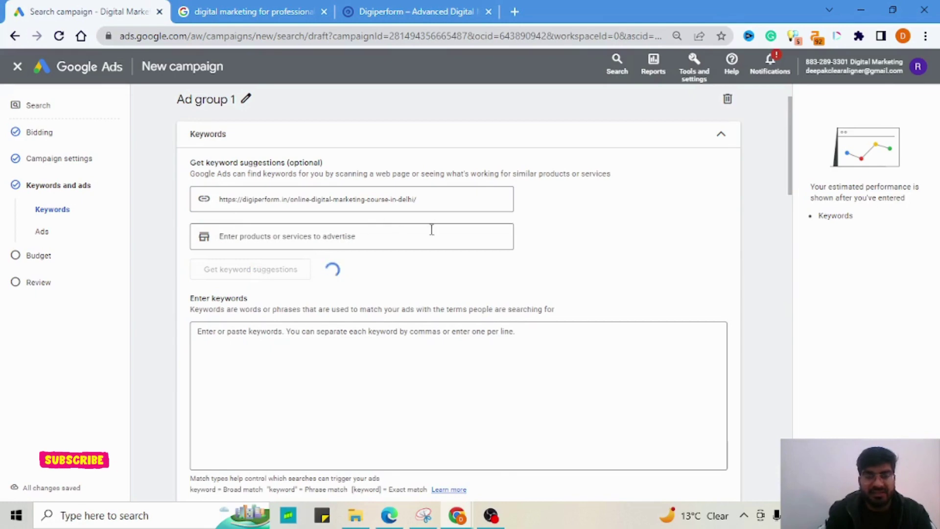
# Review the suggested keywords for the ad group and apply all of the recommended additional keywords.
pyautogui.scroll(-3, 346, 367)
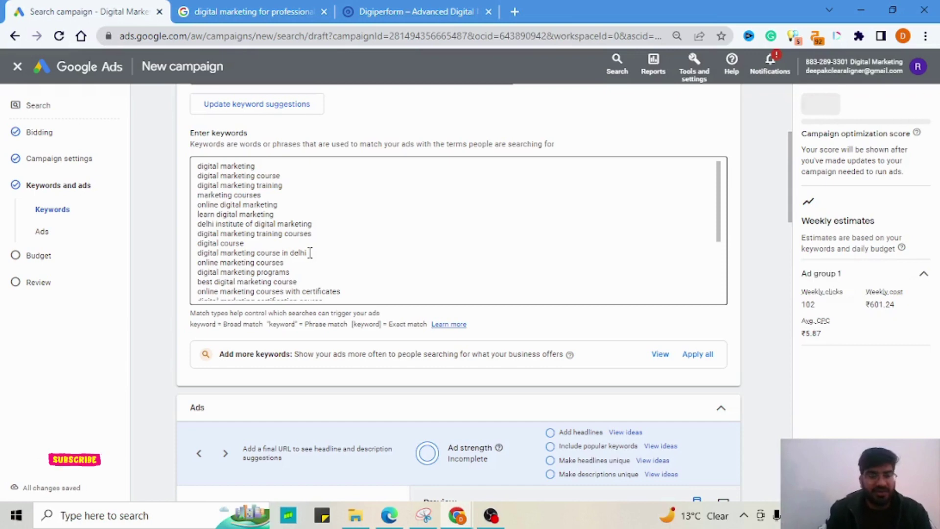
pyautogui.scroll(3, 321, 244)
pyautogui.scroll(-2, 321, 243)
pyautogui.scroll(-5, 325, 260)
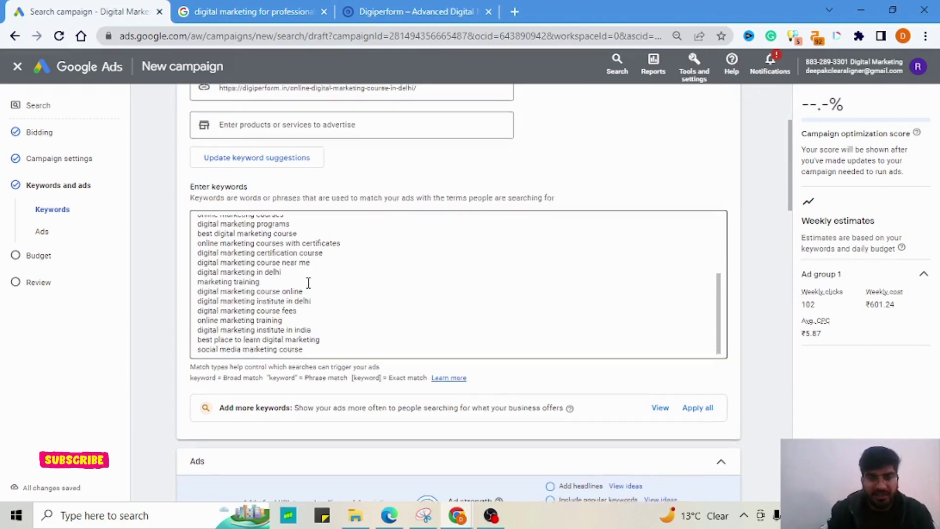
pyautogui.scroll(-4, 309, 283)
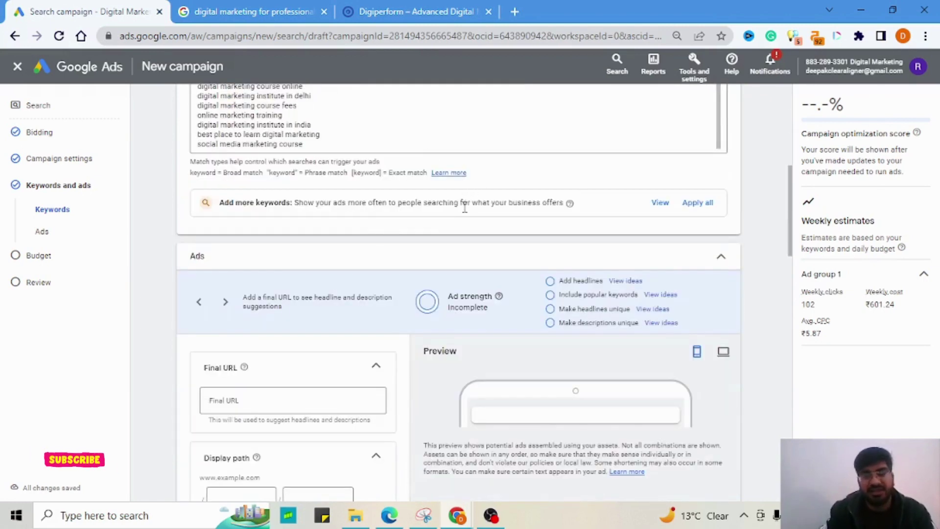
pyautogui.click(695, 202)
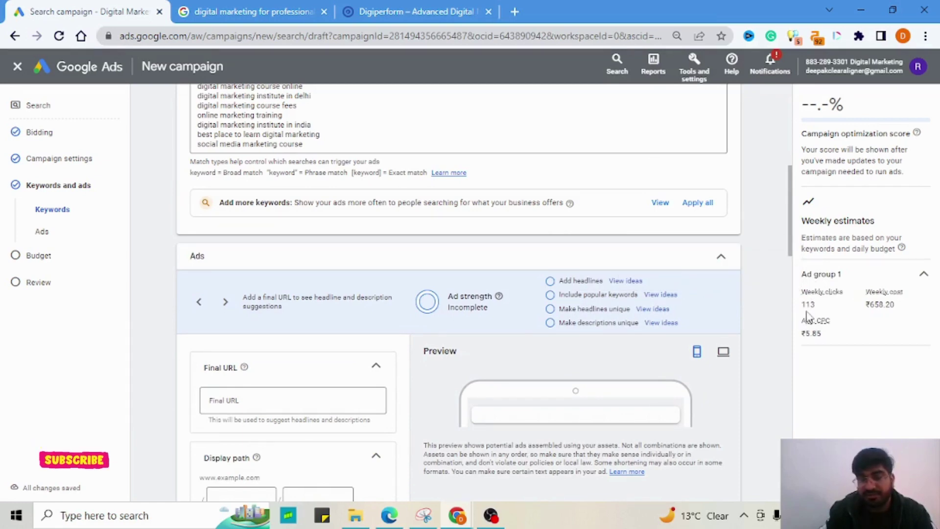
# Examine the ad group's weekly cost and average CPC estimates alongside the Digiperform search ad and its landing page.
pyautogui.doubleClick(874, 305)
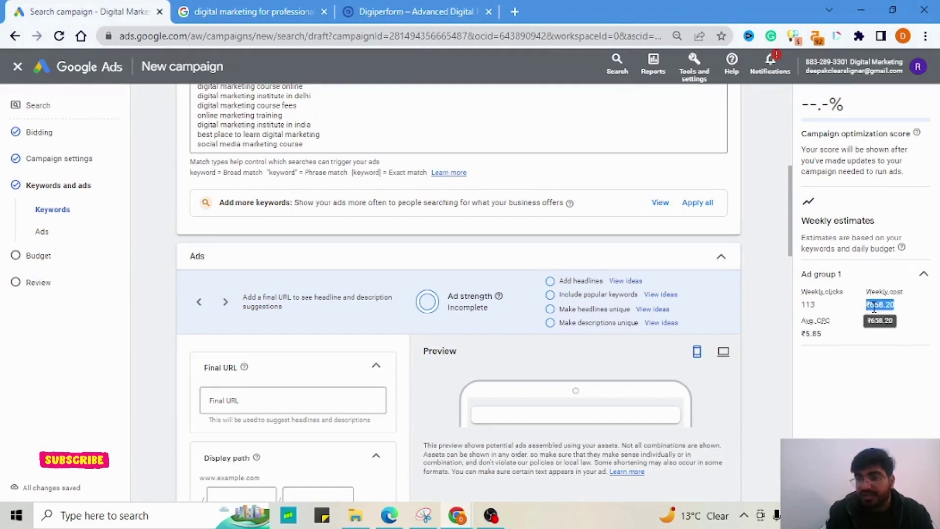
pyautogui.doubleClick(816, 335)
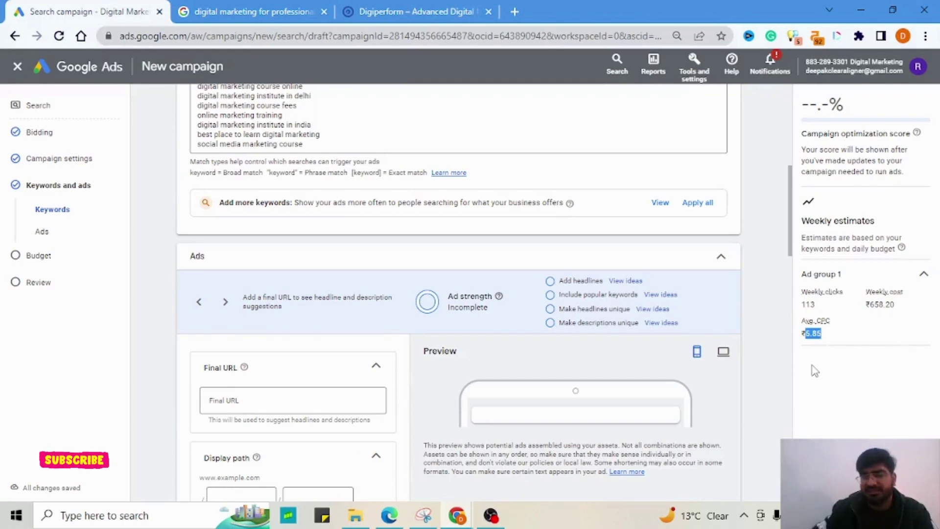
pyautogui.click(228, 12)
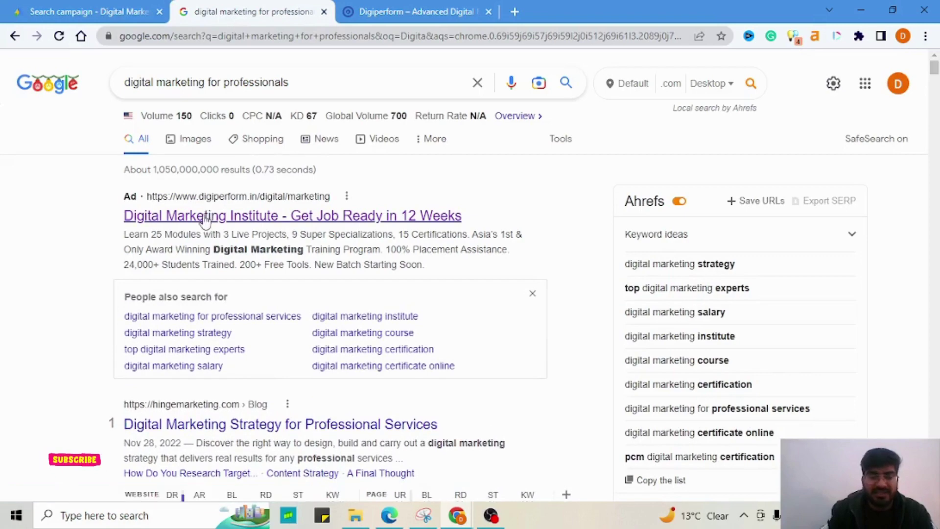
pyautogui.click(421, 12)
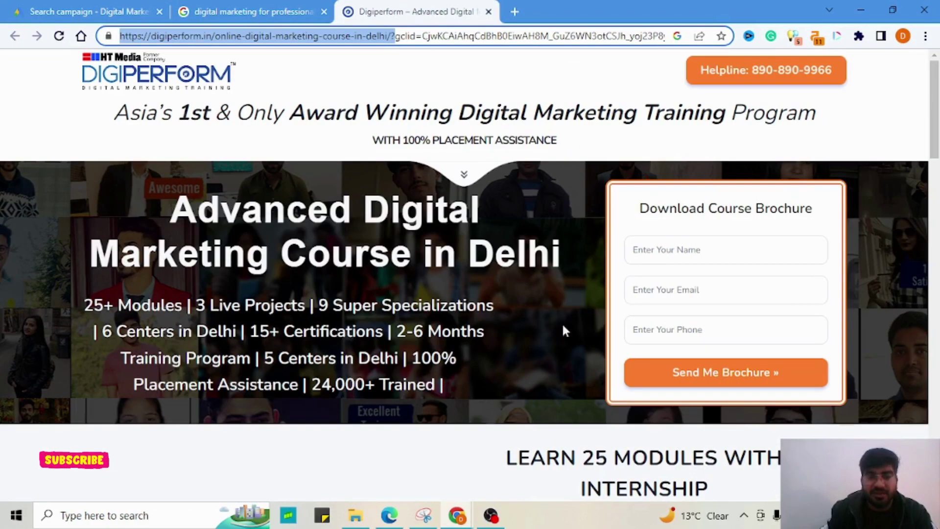
pyautogui.scroll(-10, 550, 335)
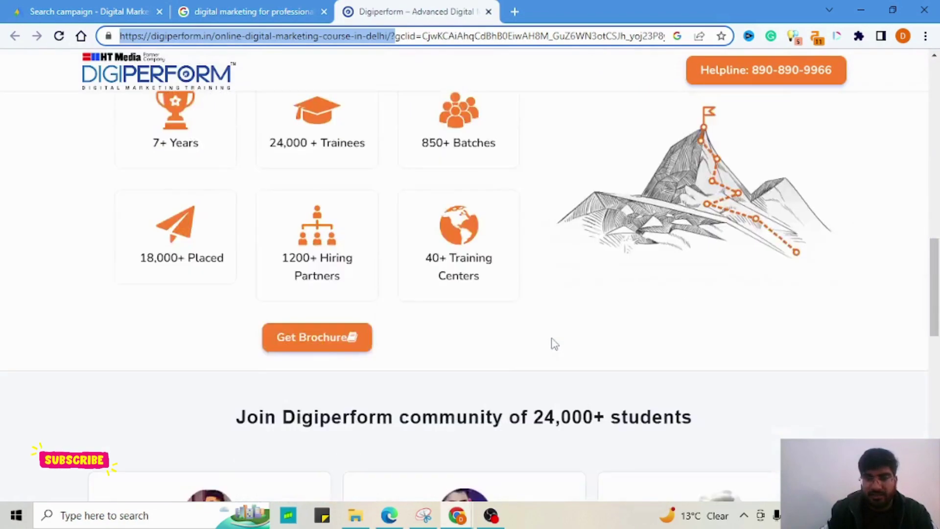
pyautogui.scroll(-10, 553, 344)
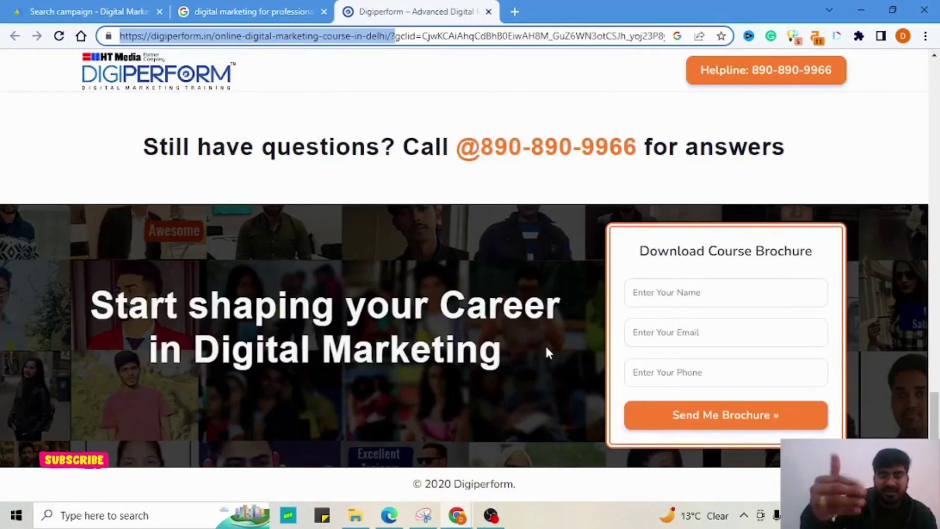
pyautogui.click(90, 12)
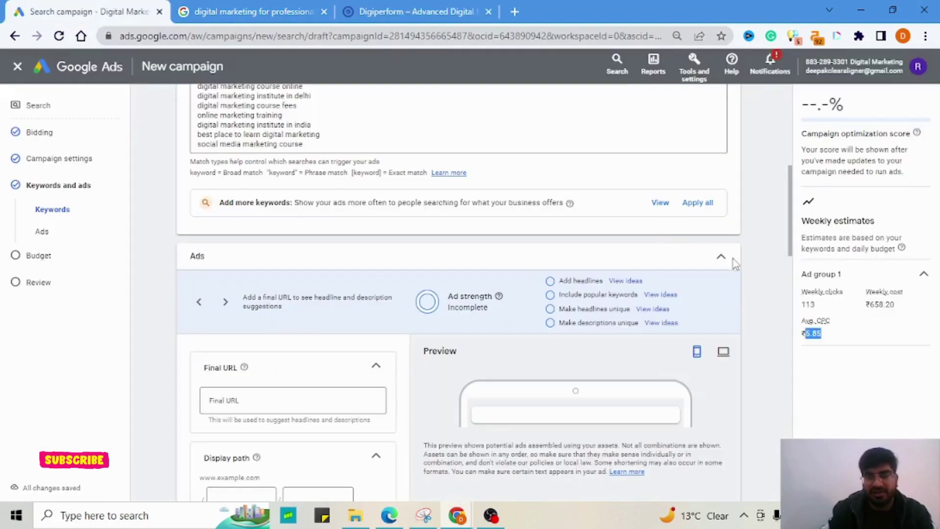
pyautogui.click(240, 11)
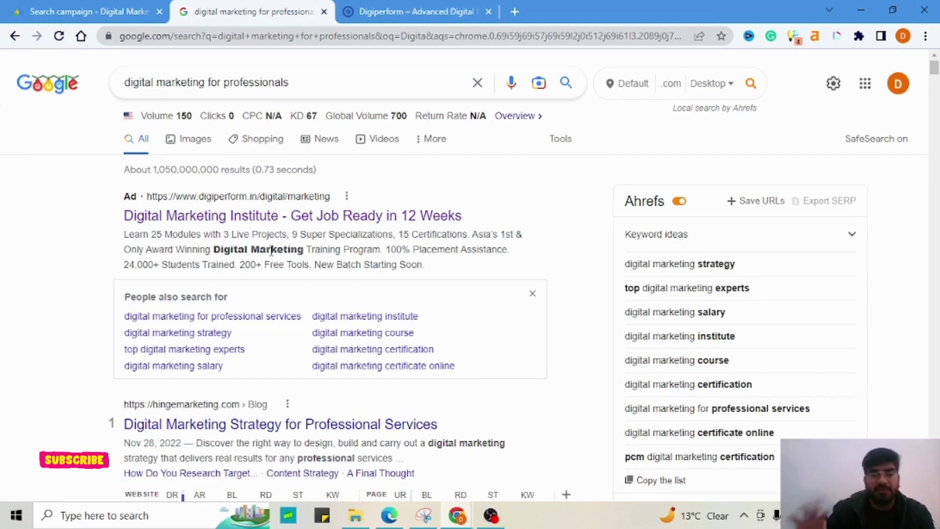
pyautogui.click(122, 13)
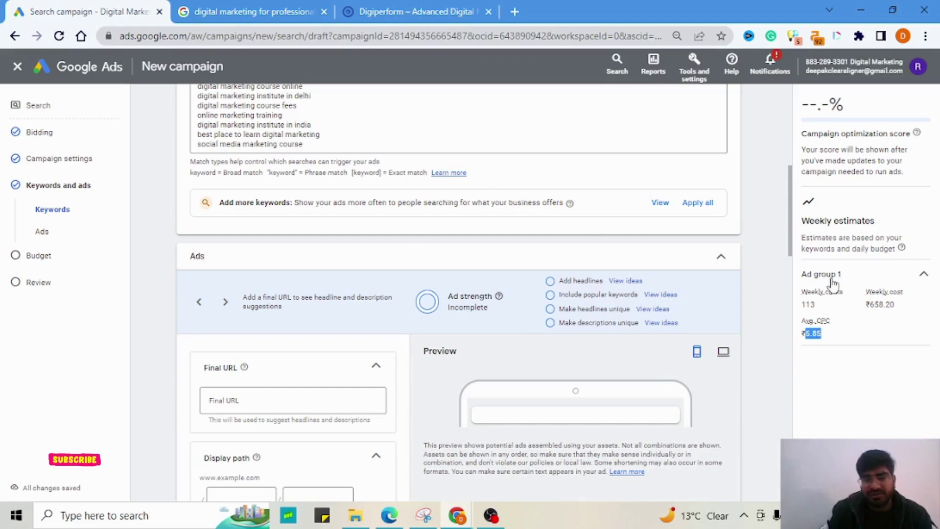
pyautogui.scroll(-2, 497, 284)
pyautogui.scroll(3, 453, 263)
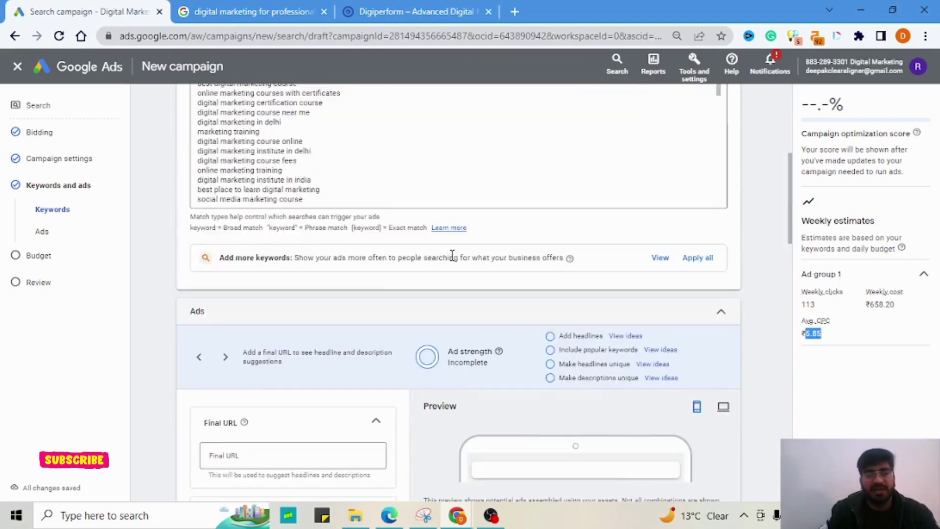
pyautogui.scroll(-2, 451, 263)
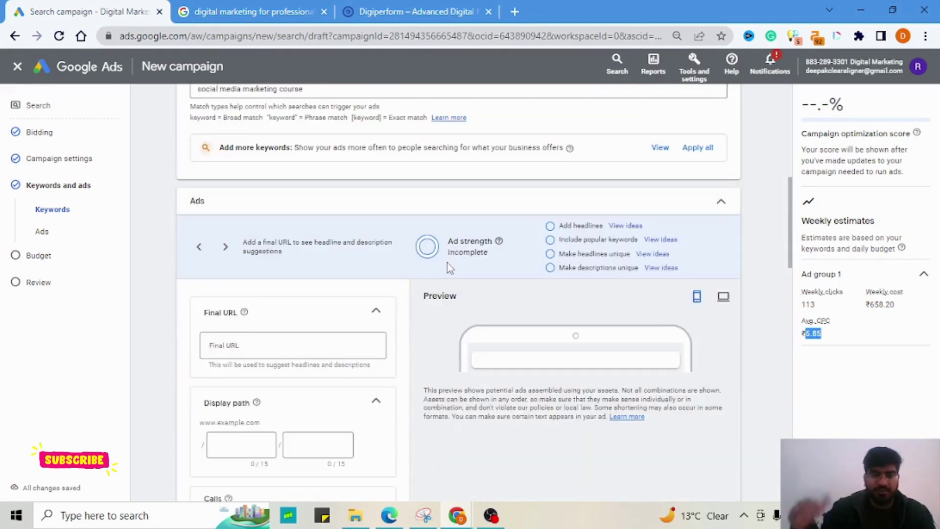
pyautogui.scroll(-2, 342, 273)
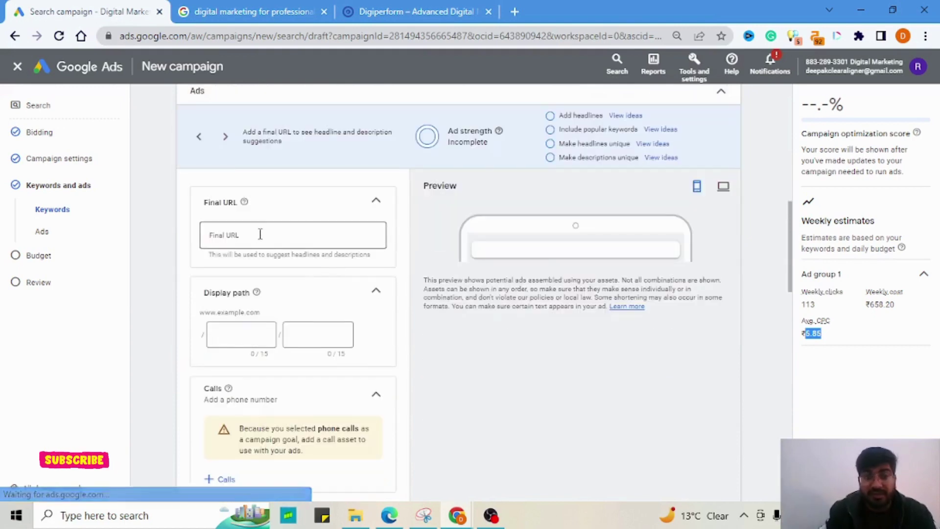
pyautogui.click(259, 234)
pyautogui.scroll(-1, 277, 254)
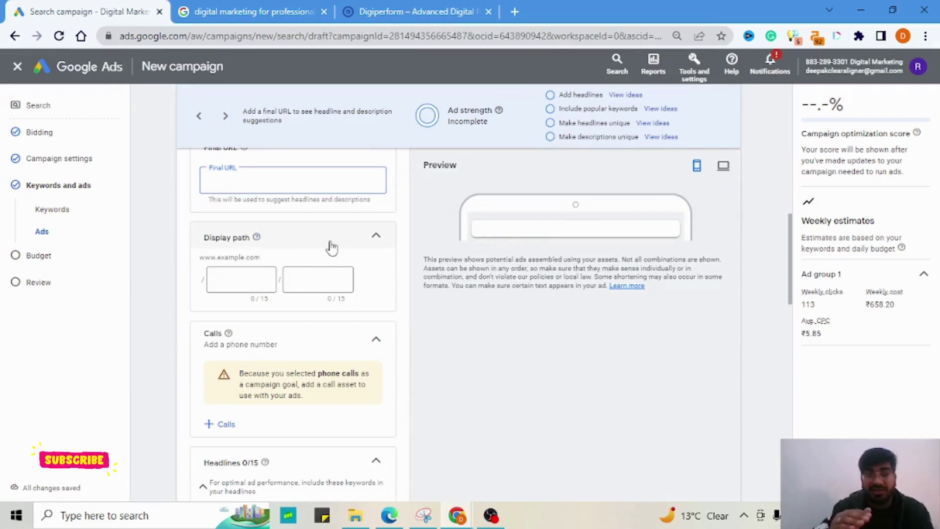
pyautogui.write('D')
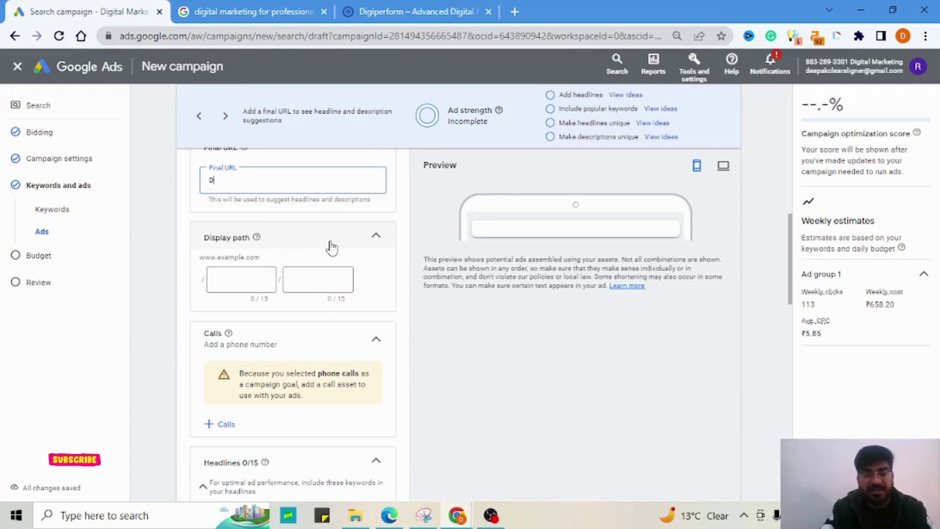
pyautogui.write('eepakk')
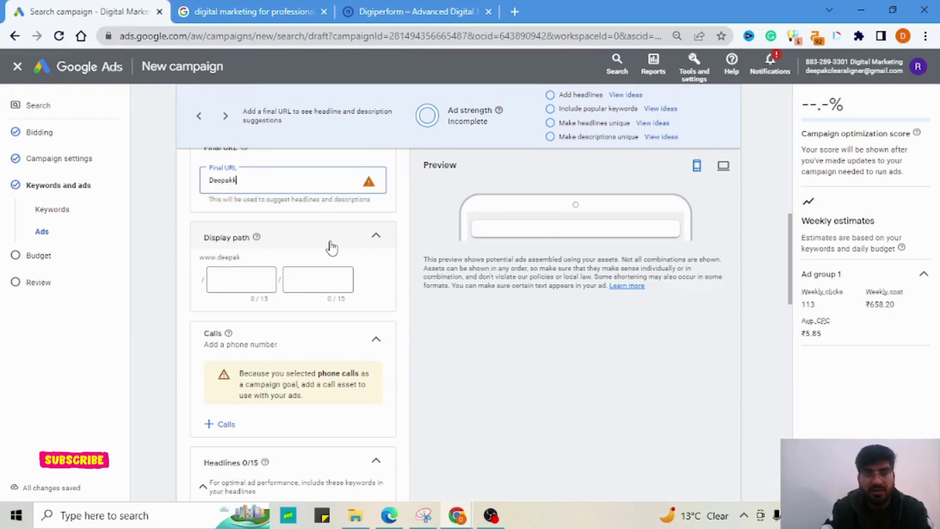
pyautogui.write('apoor.co')
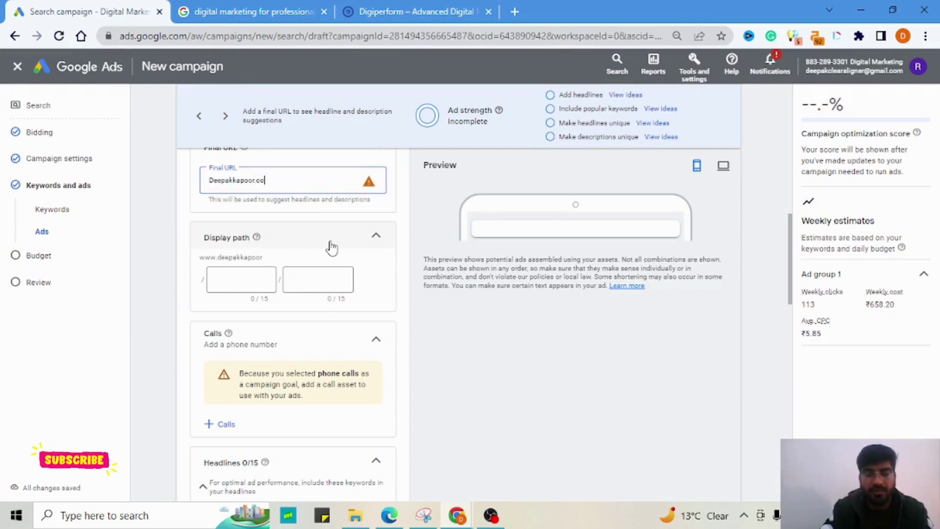
pyautogui.write('m/landing')
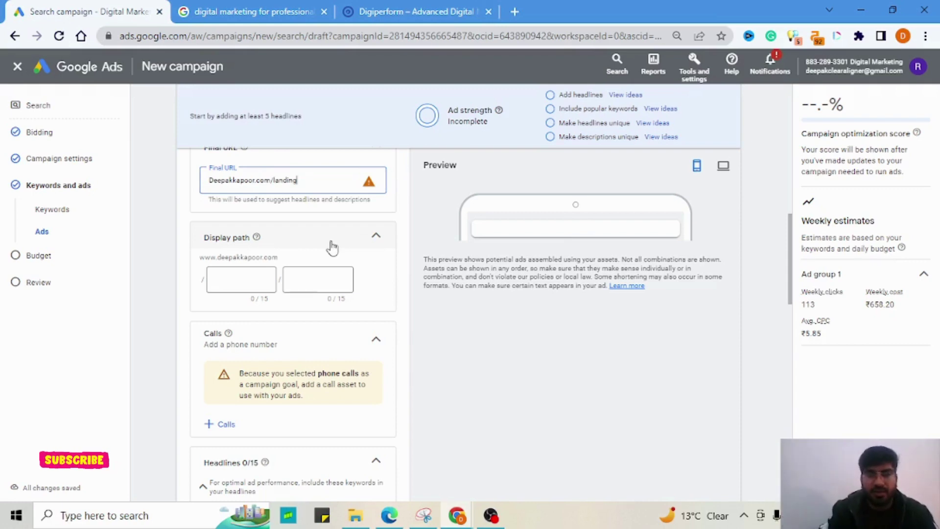
pyautogui.moveTo(370, 191)
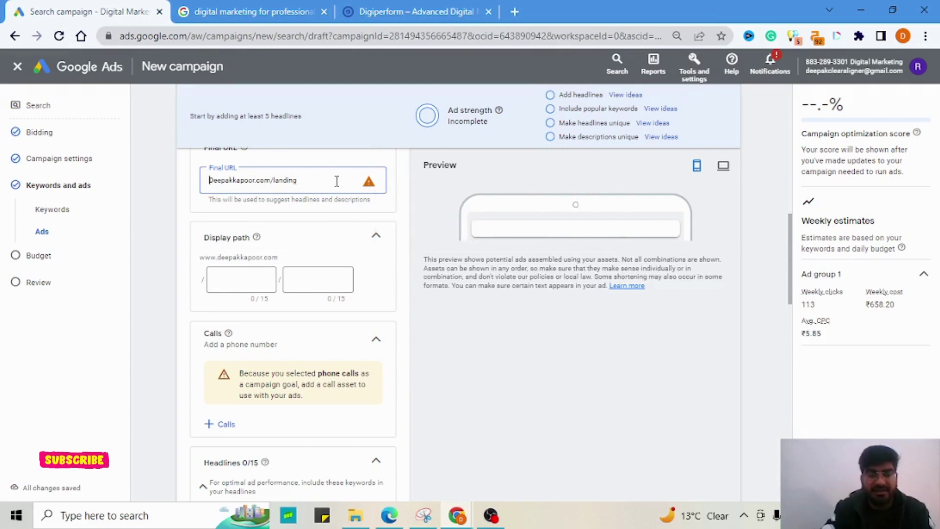
pyautogui.write('https')
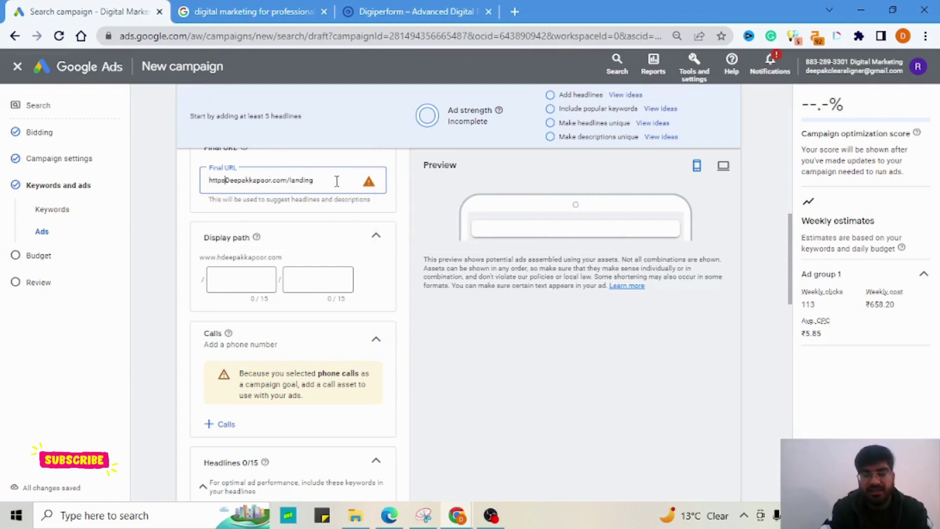
pyautogui.write('://')
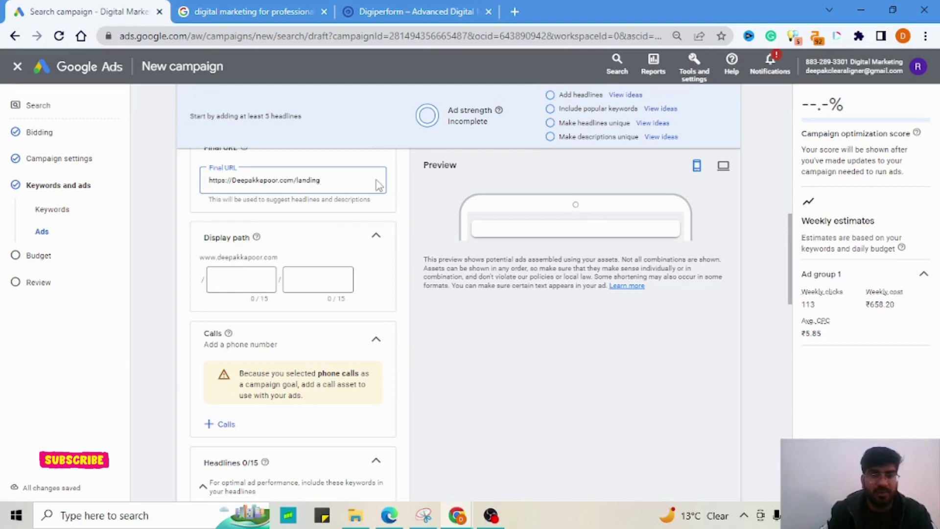
# Compare Digiperform's landing page address with its search ad's display URL and set the first display path field to "Marketing".
pyautogui.scroll(-1, 379, 206)
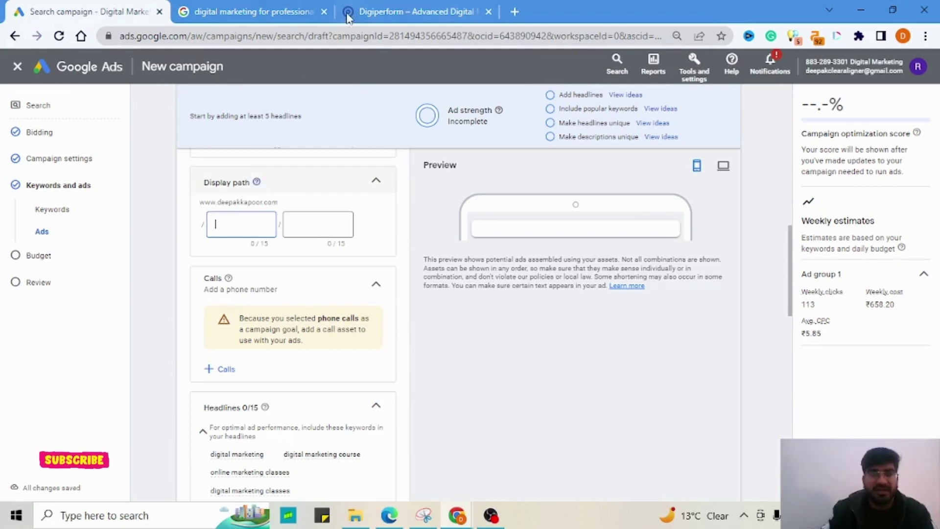
pyautogui.click(372, 12)
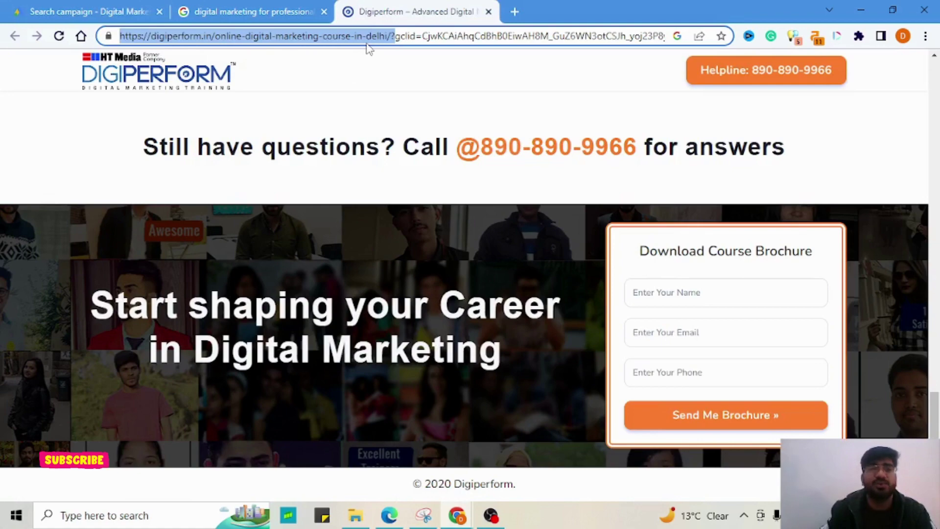
pyautogui.click(225, 14)
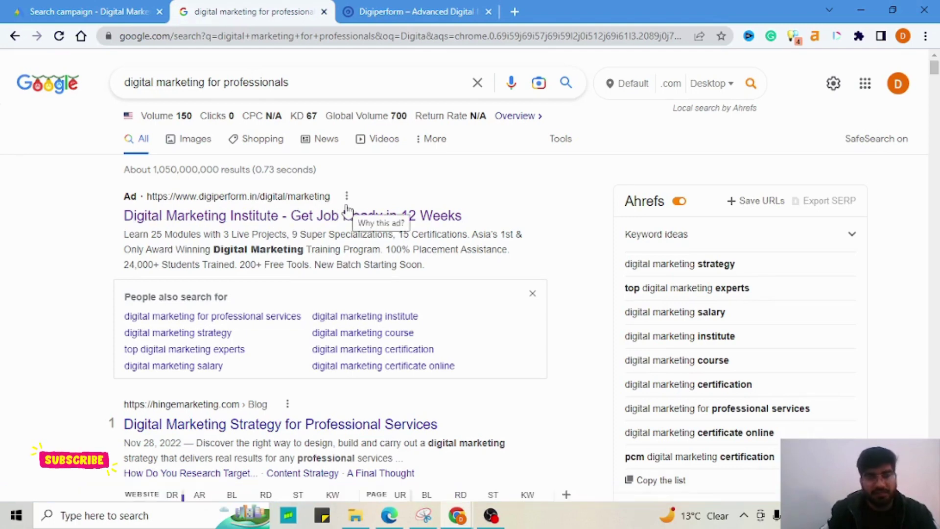
pyautogui.click(107, 12)
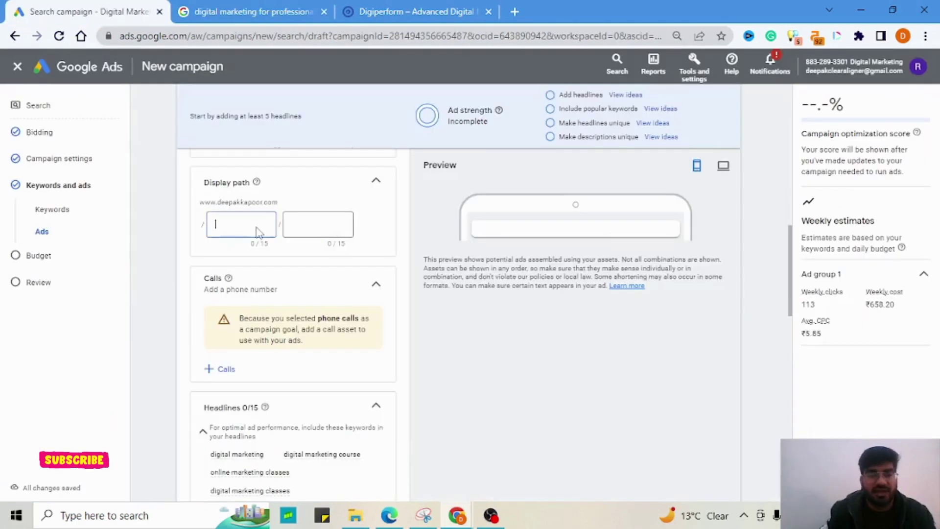
pyautogui.write('M')
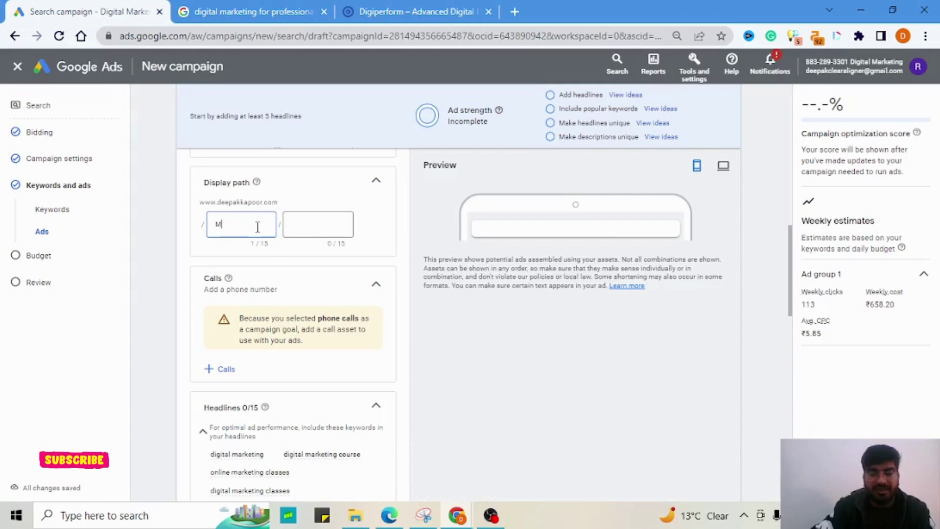
pyautogui.write('Arketing')
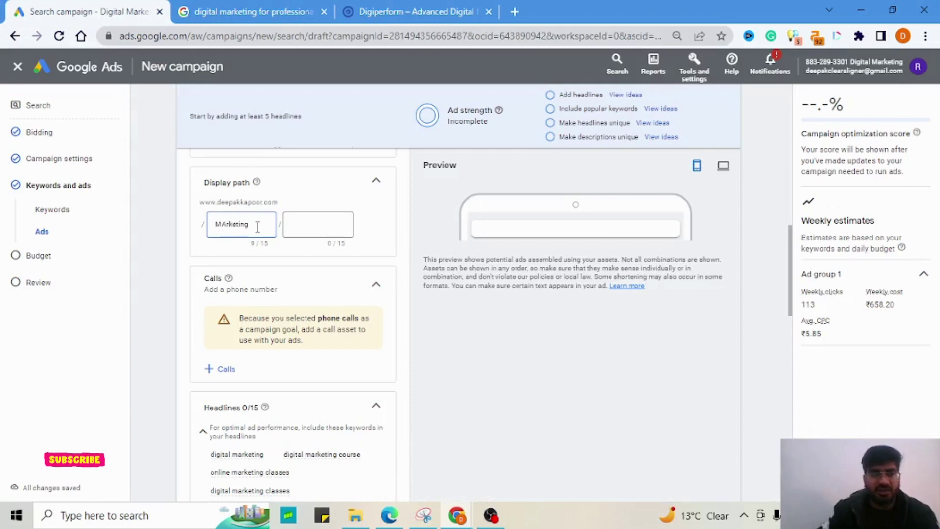
pyautogui.press('Left')
pyautogui.press('Left')
pyautogui.press('Left')
pyautogui.press('Left')
pyautogui.press('Left')
pyautogui.press('Left')
pyautogui.press('Left')
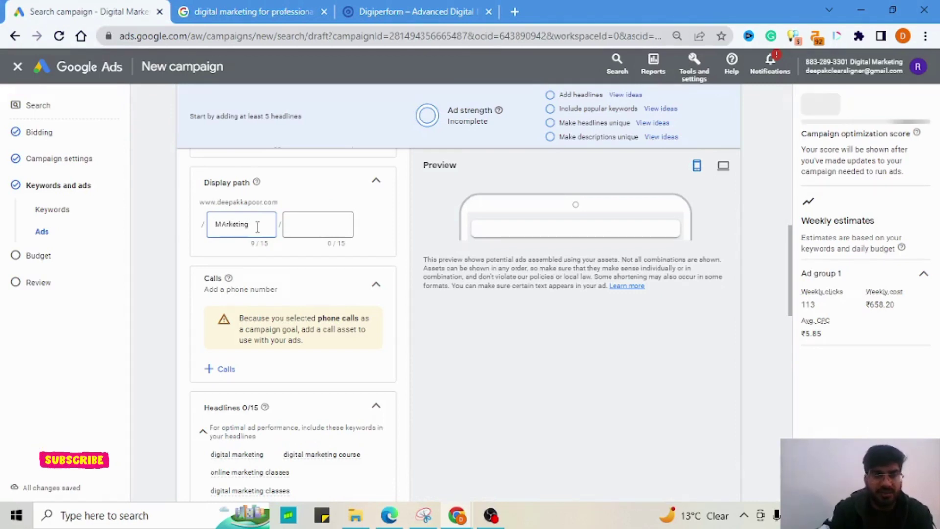
pyautogui.press('BackSpace')
pyautogui.write('a')
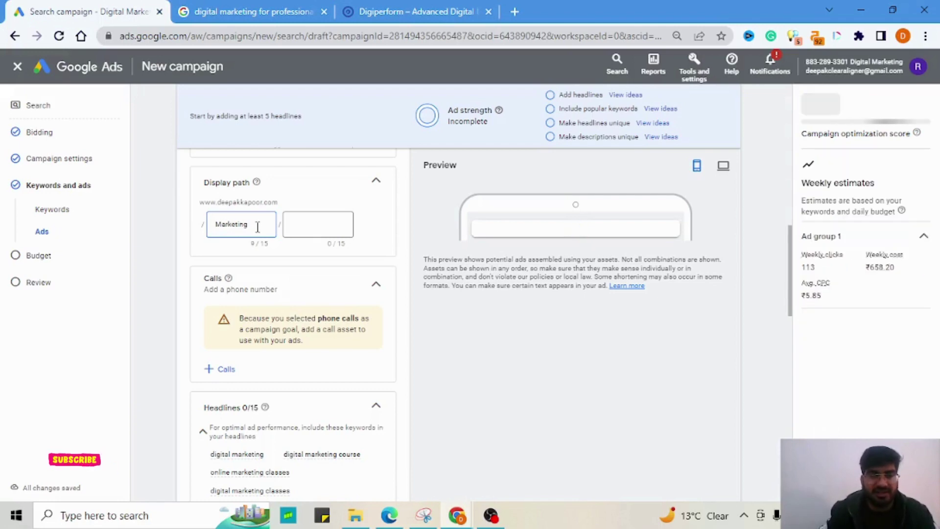
# Review the ad's Calls asset section and examine the IIM Indore Digital Marketing ad with its sitelinks in the Google search results.
pyautogui.scroll(-2, 257, 227)
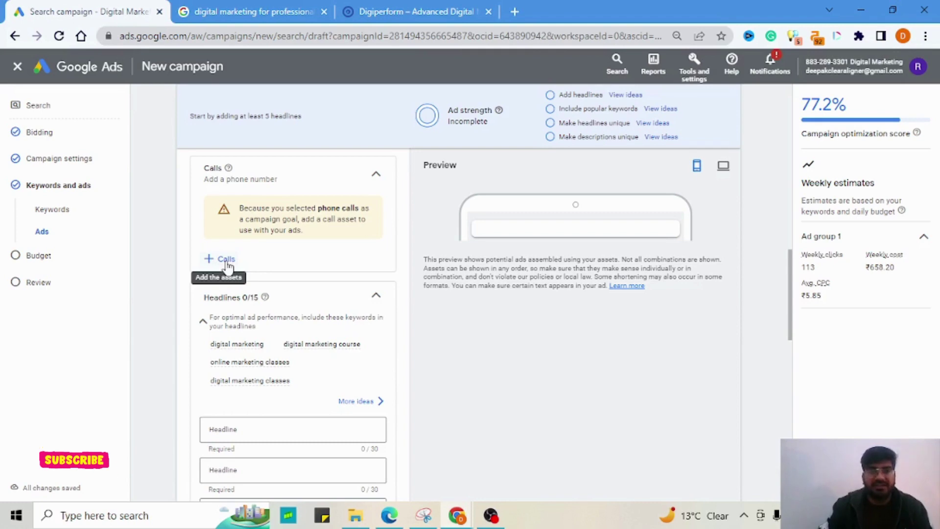
pyautogui.click(201, 12)
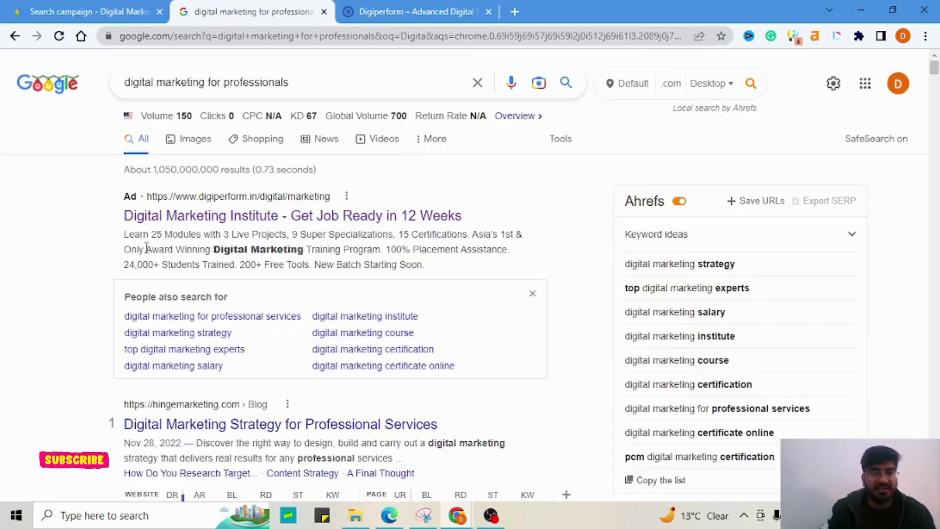
pyautogui.moveTo(935, 74); pyautogui.dragTo(933, 490)
pyautogui.scroll(6, 424, 320)
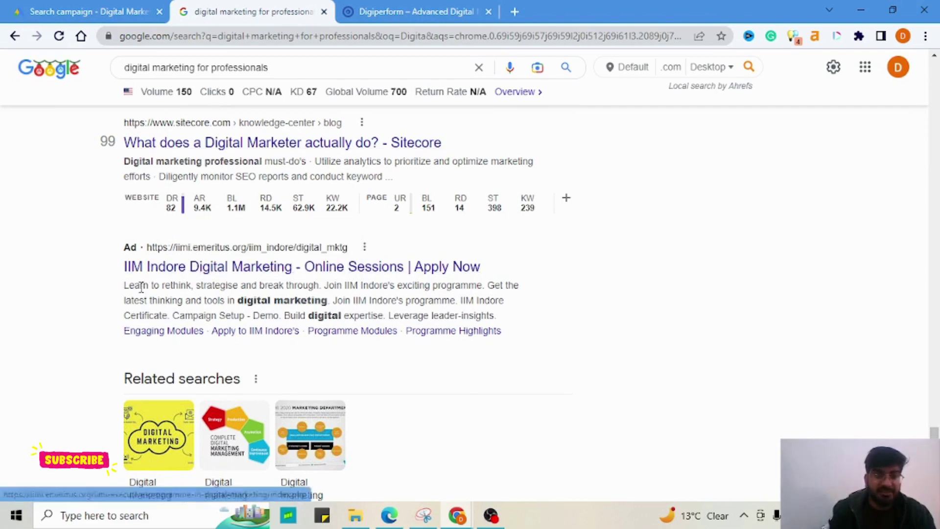
pyautogui.moveTo(124, 378); pyautogui.dragTo(203, 344)
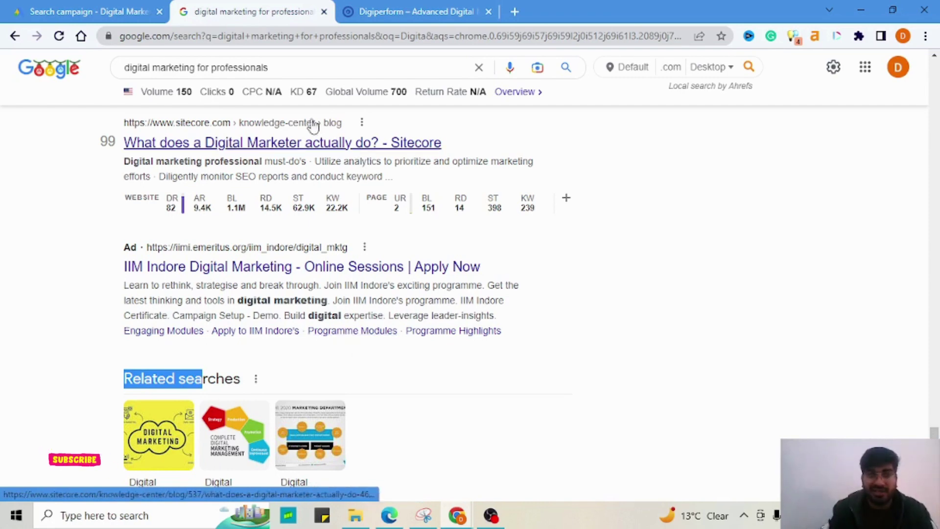
pyautogui.click(236, 68)
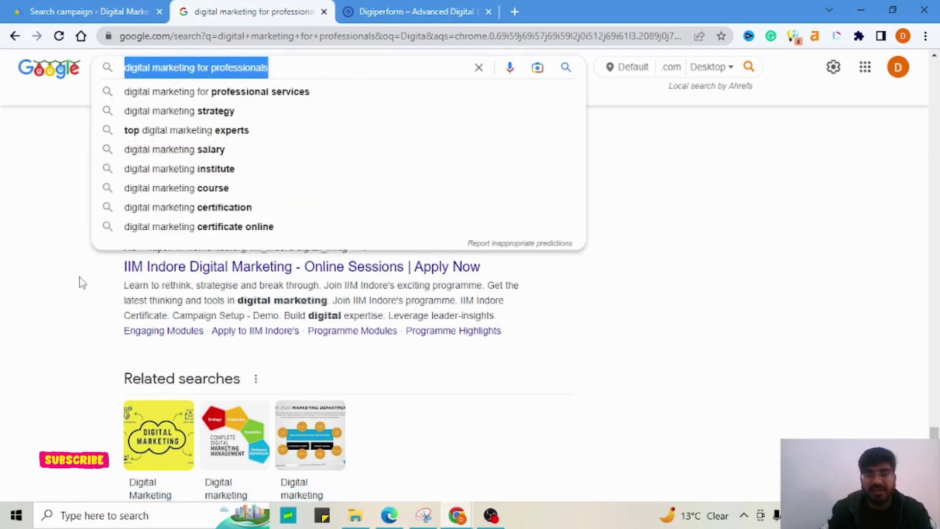
pyautogui.click(77, 304)
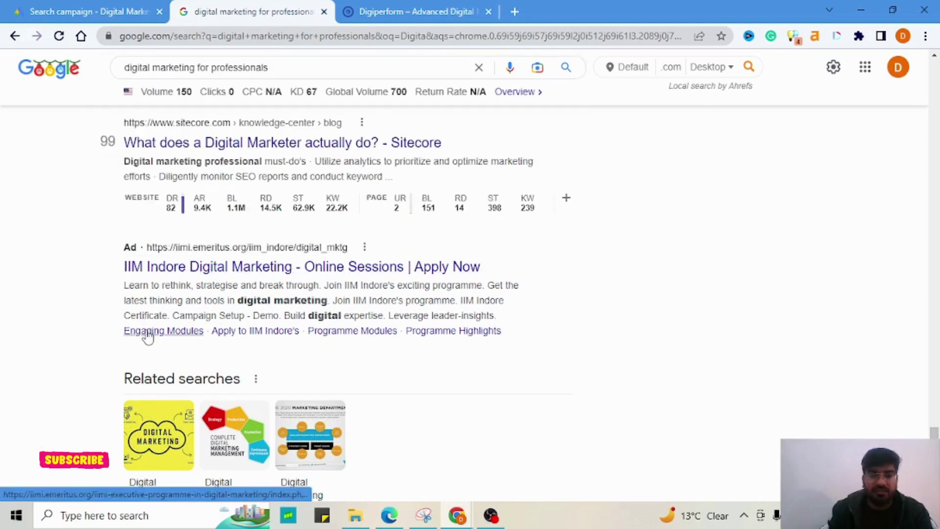
# Open the IIM Indore ad's Programme Modules sitelink in a new tab and examine its landing page.
pyautogui.middleClick(332, 337)
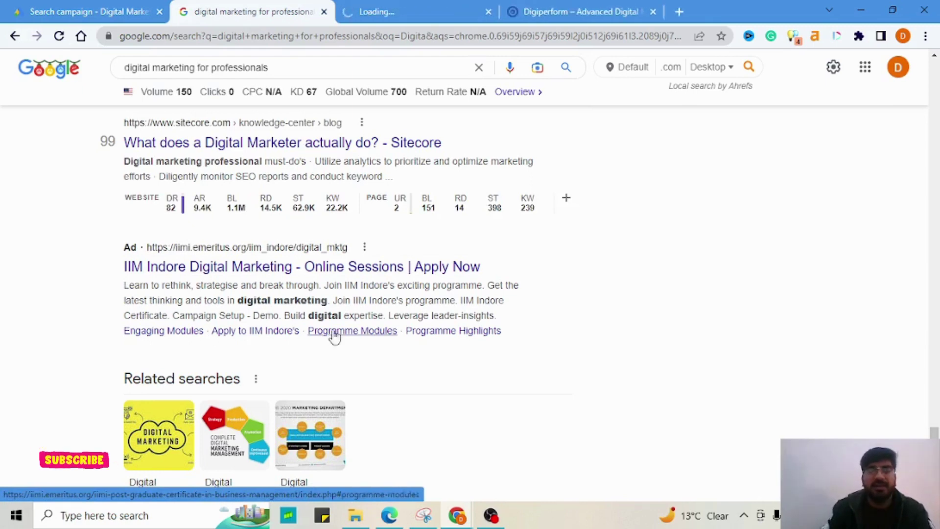
pyautogui.click(409, 9)
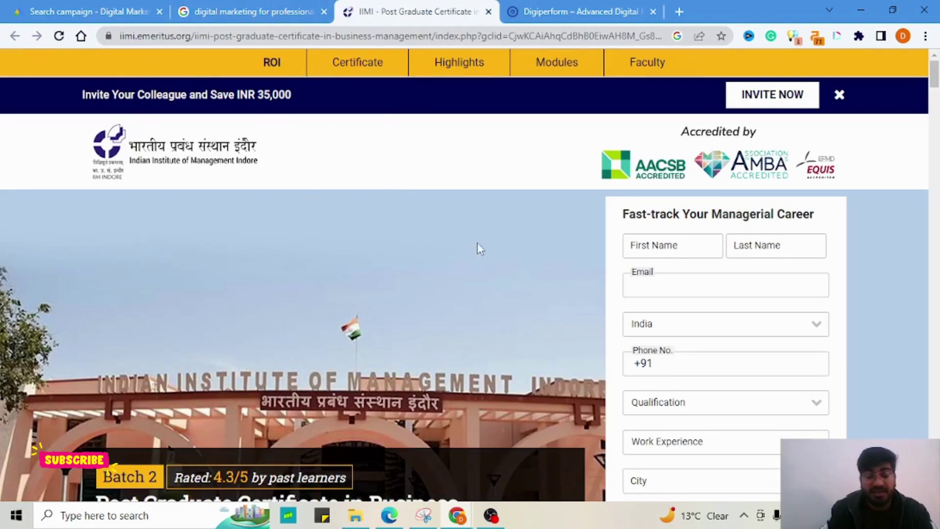
pyautogui.scroll(-10, 449, 268)
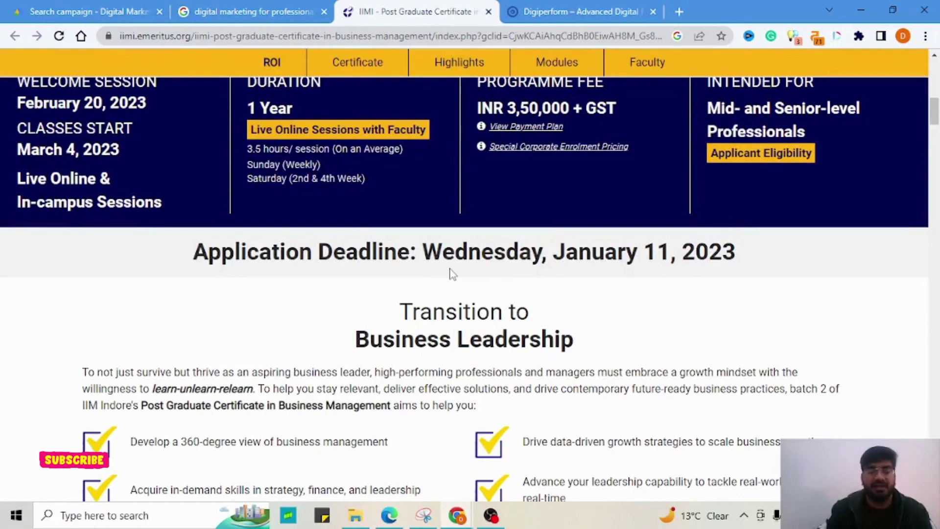
pyautogui.scroll(-10, 451, 273)
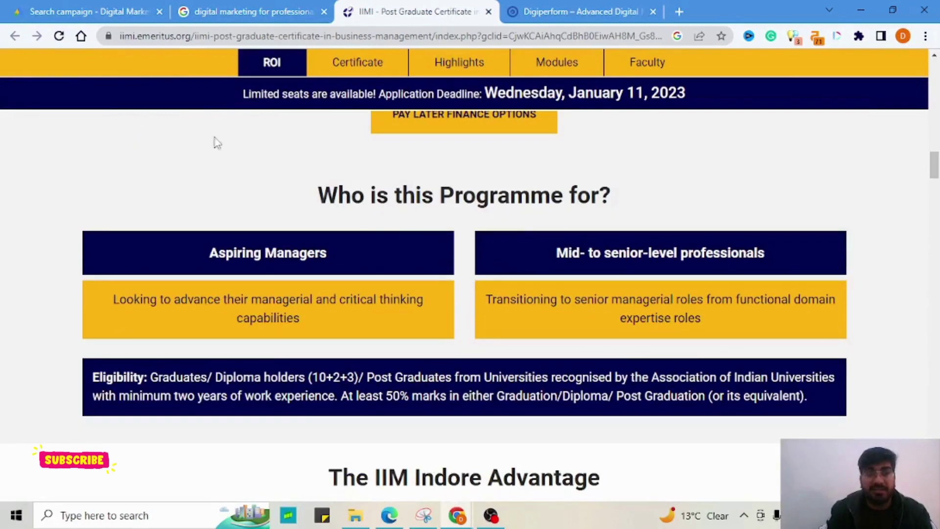
# Review the campaign ad's headline fields and suggested keywords, and examine how the IIM Indore and Digiperform search ads word their headlines.
pyautogui.click(88, 13)
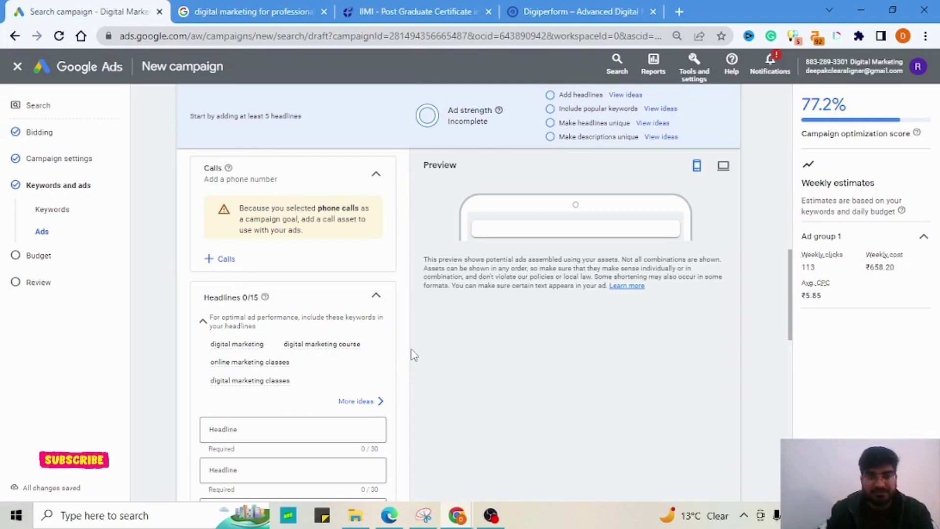
pyautogui.scroll(-3, 384, 296)
pyautogui.scroll(3, 384, 295)
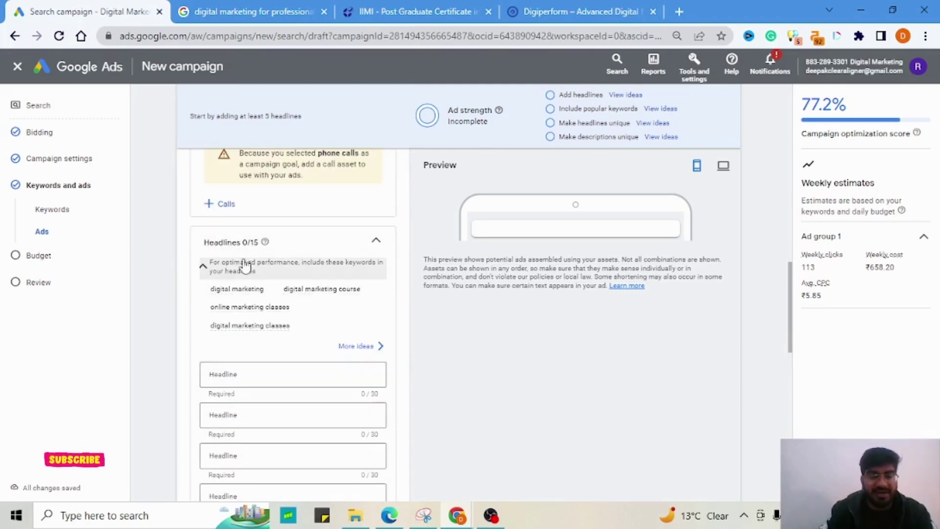
pyautogui.scroll(-1, 271, 377)
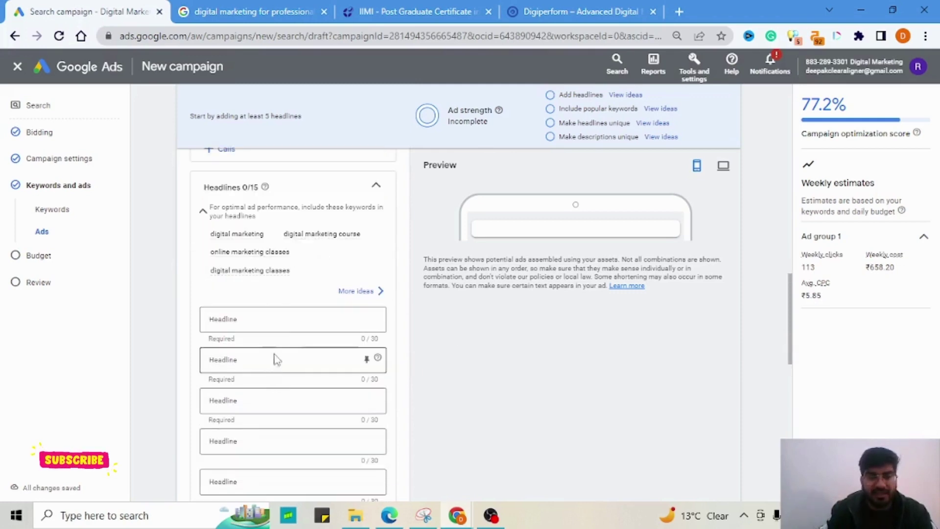
pyautogui.click(280, 321)
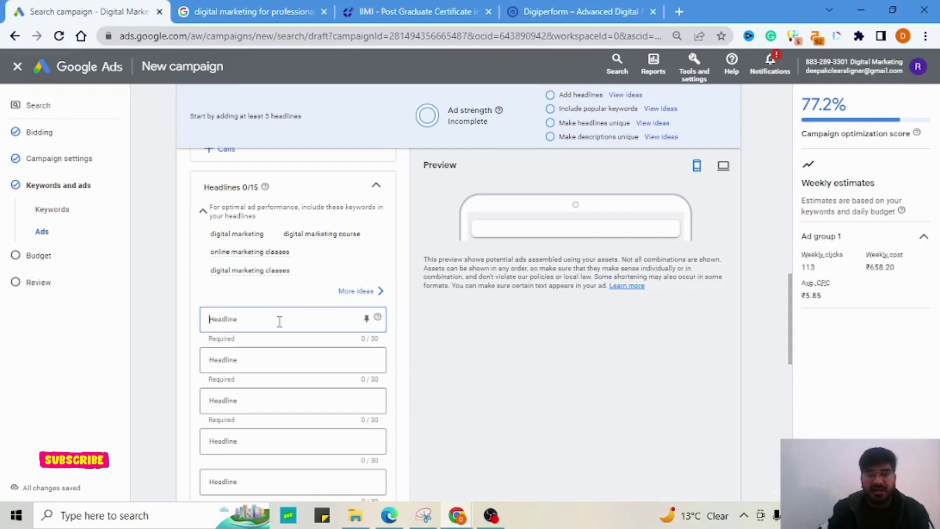
pyautogui.click(245, 11)
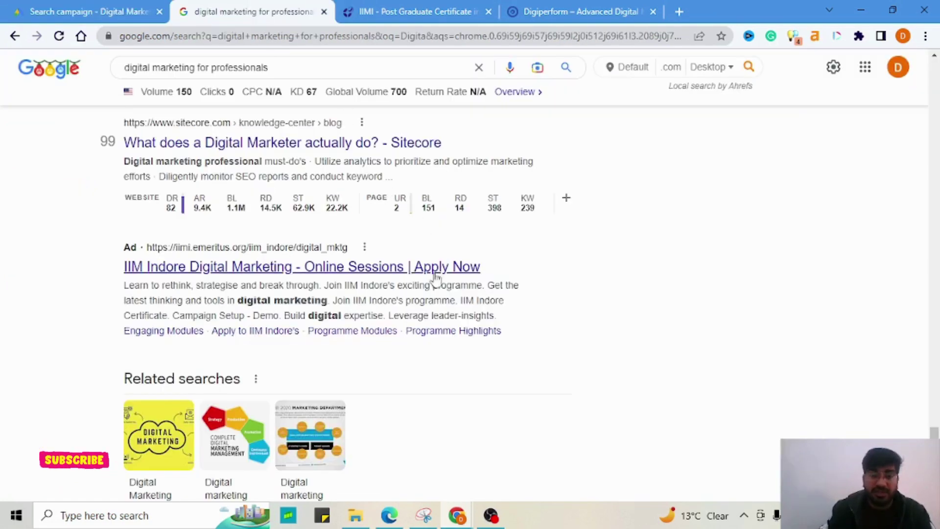
pyautogui.scroll(-4, 560, 313)
pyautogui.scroll(3, 560, 313)
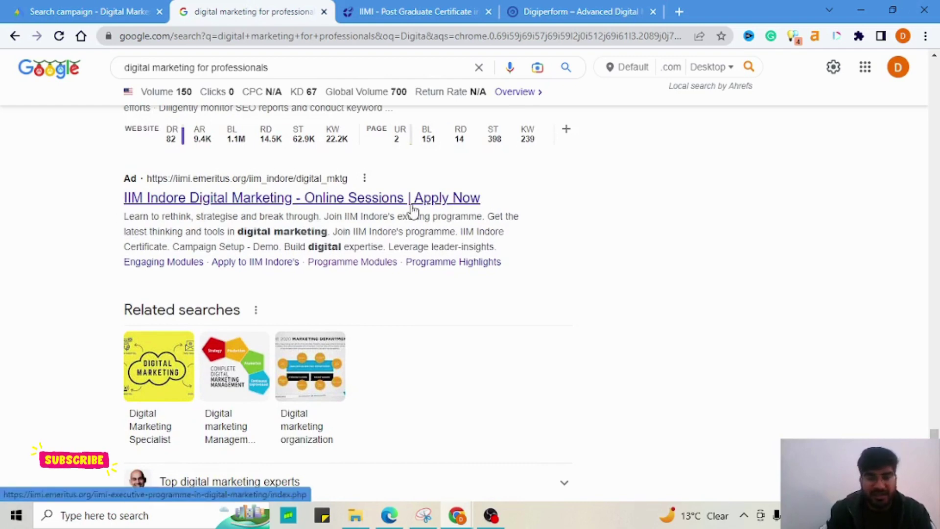
pyautogui.moveTo(934, 433); pyautogui.dragTo(934, 64)
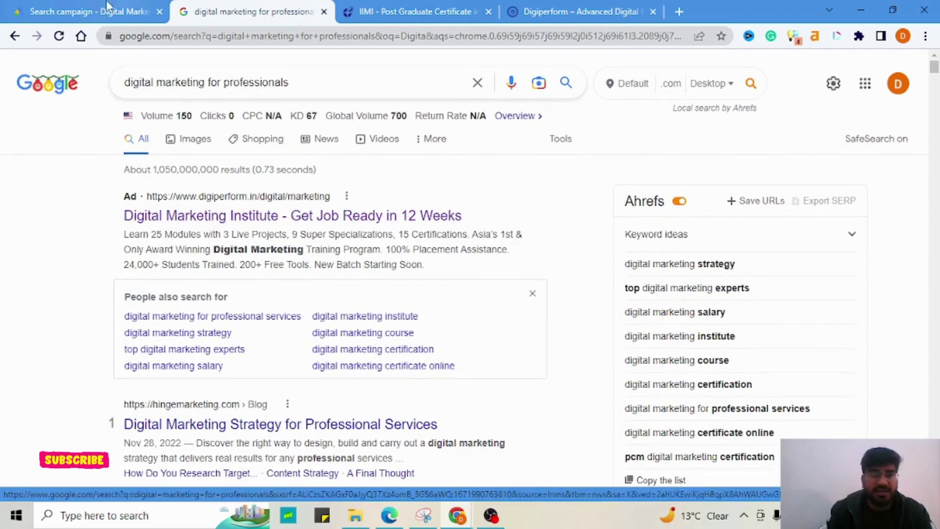
# Return to the Google Ads campaign and copy the suggested keyword "online marketing classes" into the ad's first headline.
pyautogui.click(100, 11)
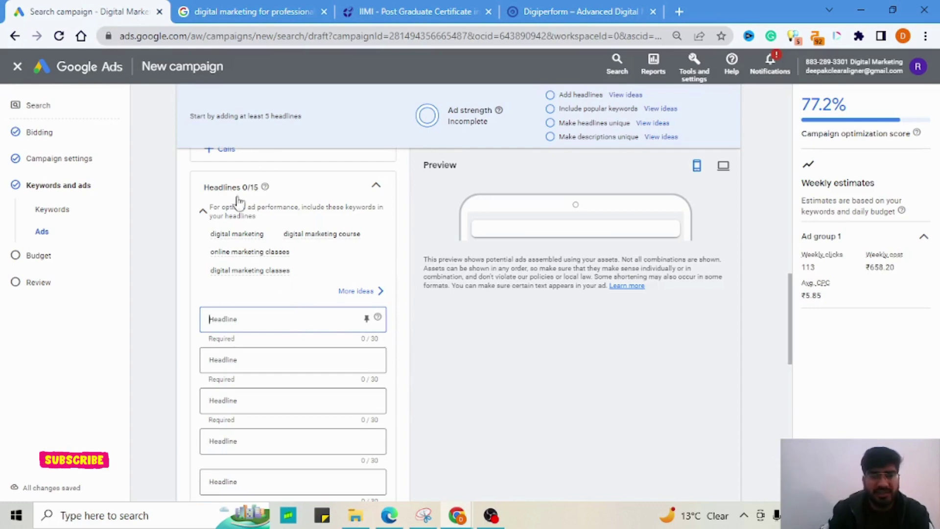
pyautogui.moveTo(243, 260)
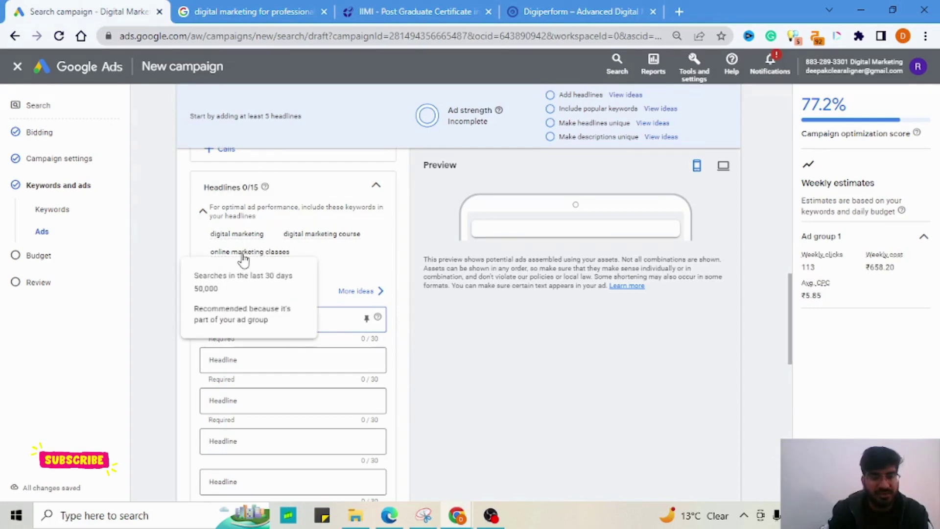
pyautogui.click(233, 359)
pyautogui.click(239, 319)
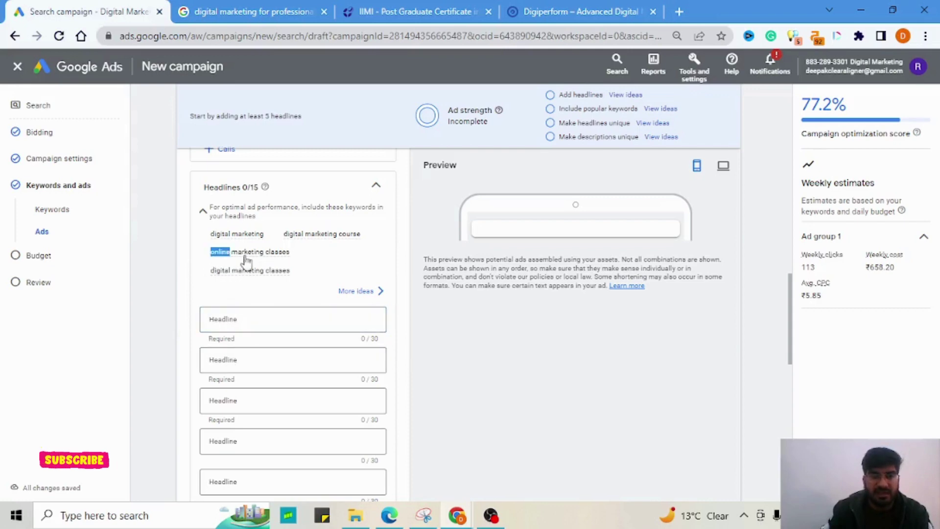
pyautogui.moveTo(247, 262); pyautogui.dragTo(294, 262)
pyautogui.hotkey('ctrl', 'c')
pyautogui.click(288, 320)
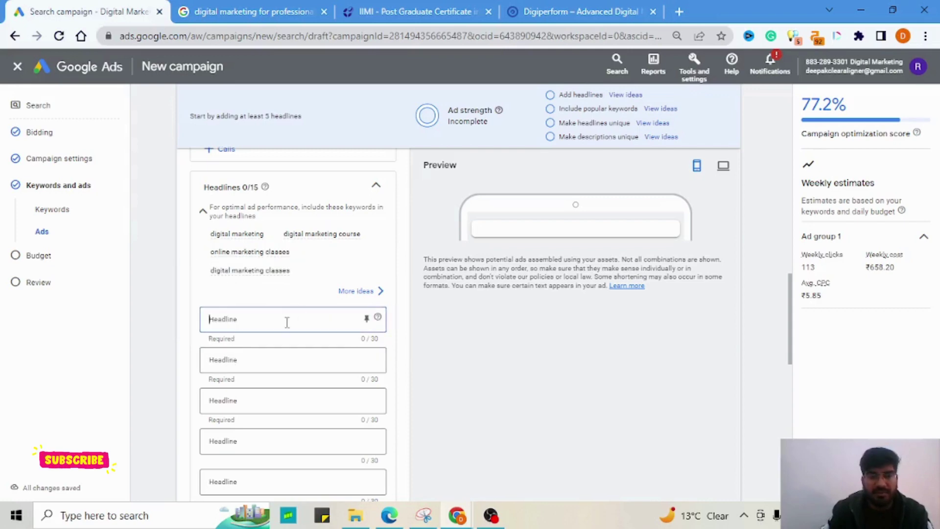
pyautogui.hotkey('ctrl', 'v')
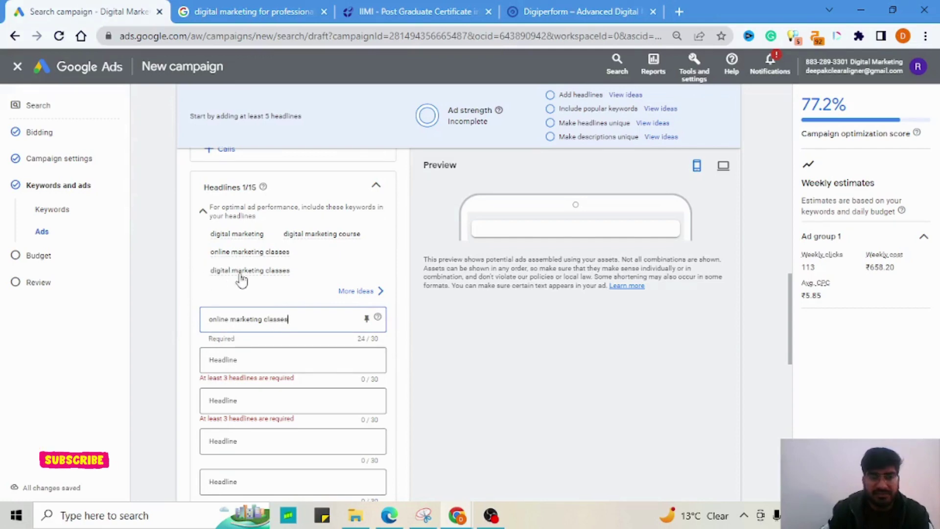
# Copy the suggested keyword "digital marketing classes" into the second headline.
pyautogui.moveTo(242, 280); pyautogui.dragTo(296, 277)
pyautogui.hotkey('ctrl', 'c')
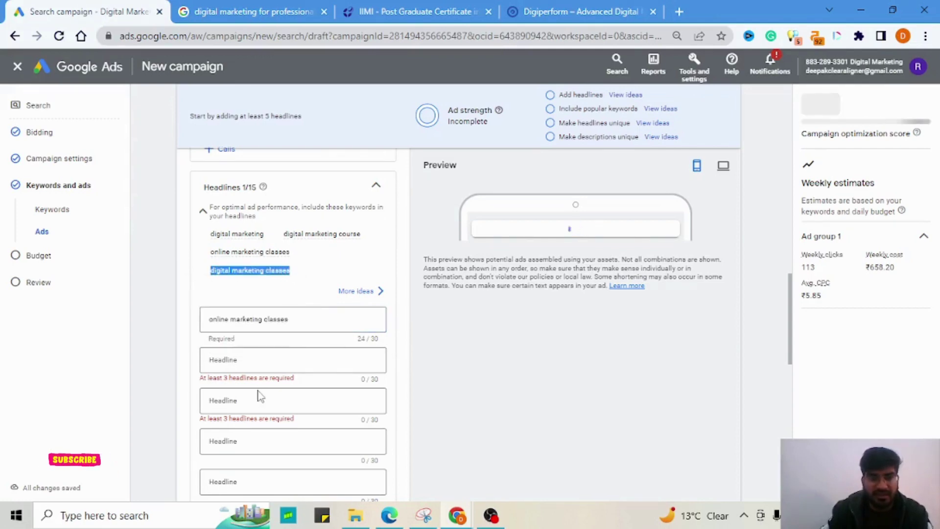
pyautogui.click(248, 359)
pyautogui.hotkey('ctrl', 'v')
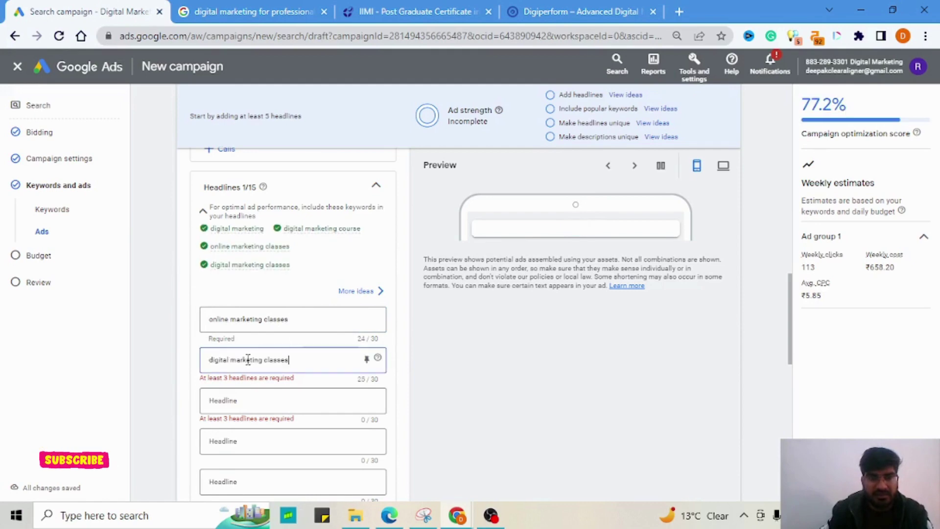
# Fill the third headline with "digital marketing certificate" and the fourth with "Get job ready Course".
pyautogui.click(243, 399)
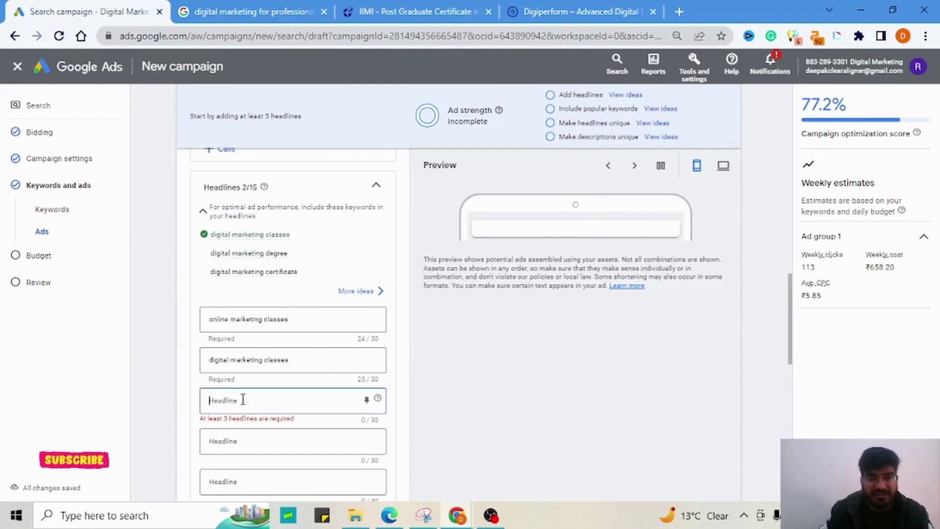
pyautogui.write('digital marketing certificate')
pyautogui.click(263, 438)
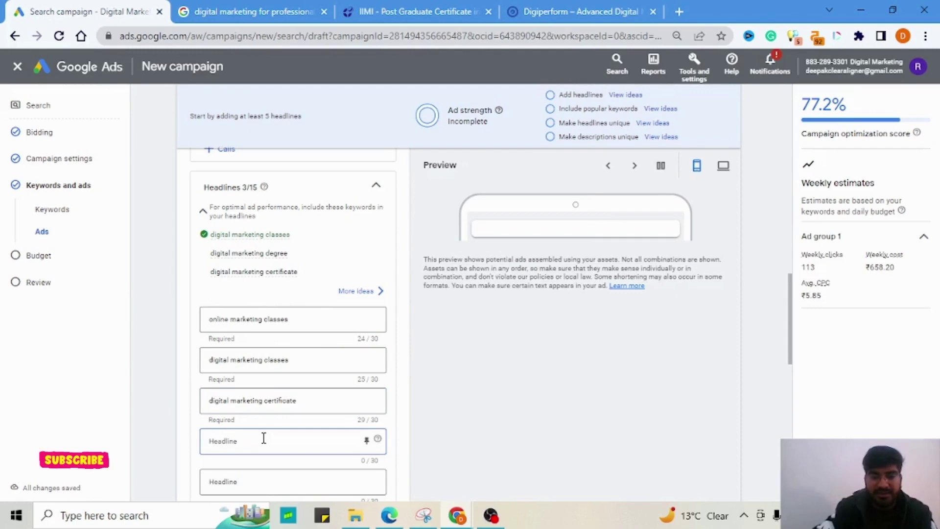
pyautogui.write('Get job ready Course')
pyautogui.scroll(-1, 263, 439)
# Capitalize each word of the first headline so it reads "Online Marketing Classes".
pyautogui.click(218, 267)
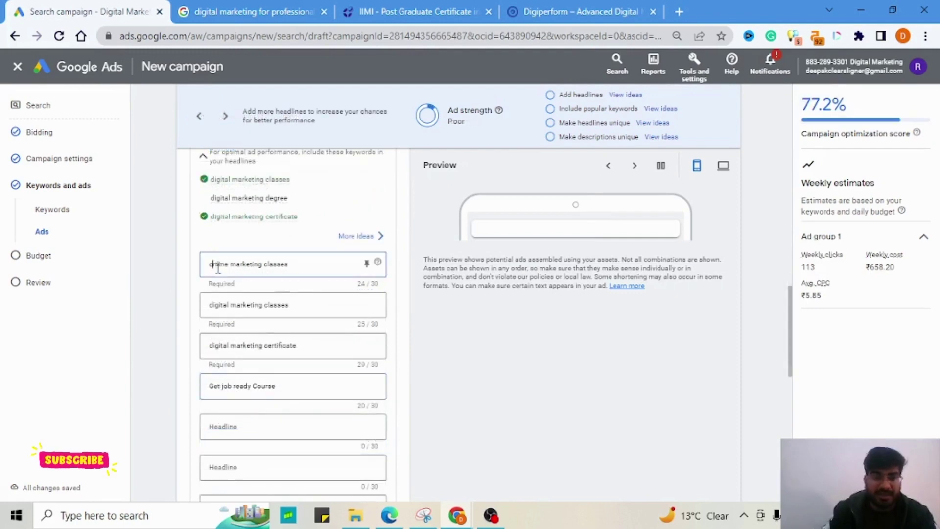
pyautogui.press('BackSpace')
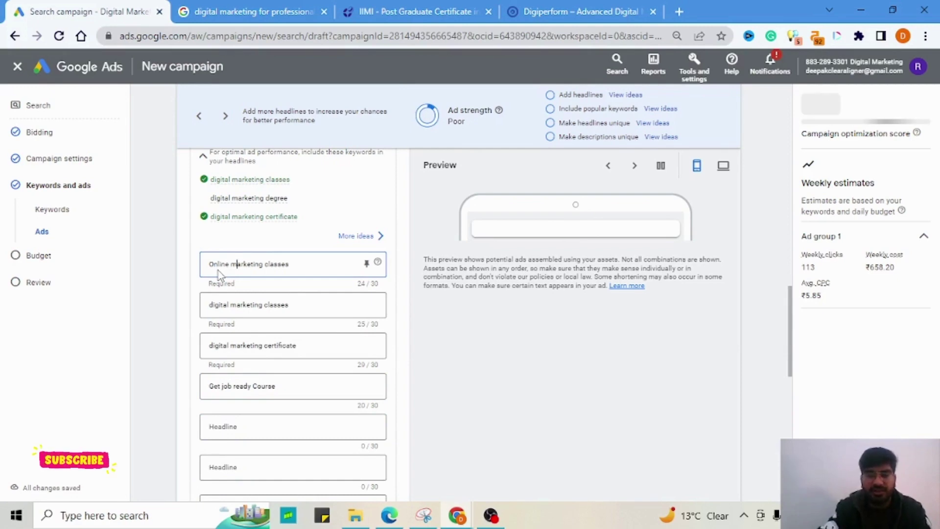
pyautogui.press('BackSpace')
pyautogui.write('M')
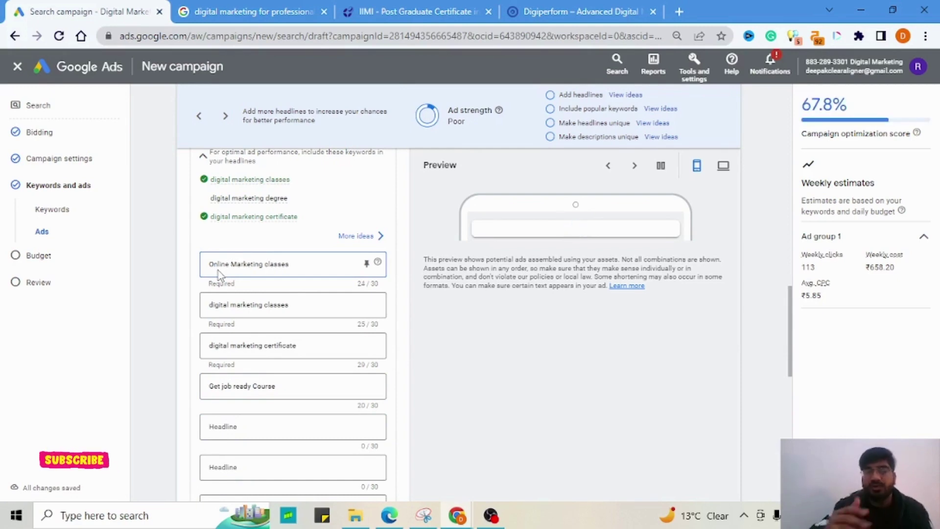
pyautogui.press('Right')
pyautogui.press('Right')
pyautogui.press('Right')
pyautogui.press('Right')
pyautogui.press('Right')
pyautogui.press('Right')
pyautogui.press('Right')
pyautogui.press('Right')
pyautogui.press('Right')
pyautogui.press('Right')
pyautogui.press('BackSpace')
pyautogui.write('C')
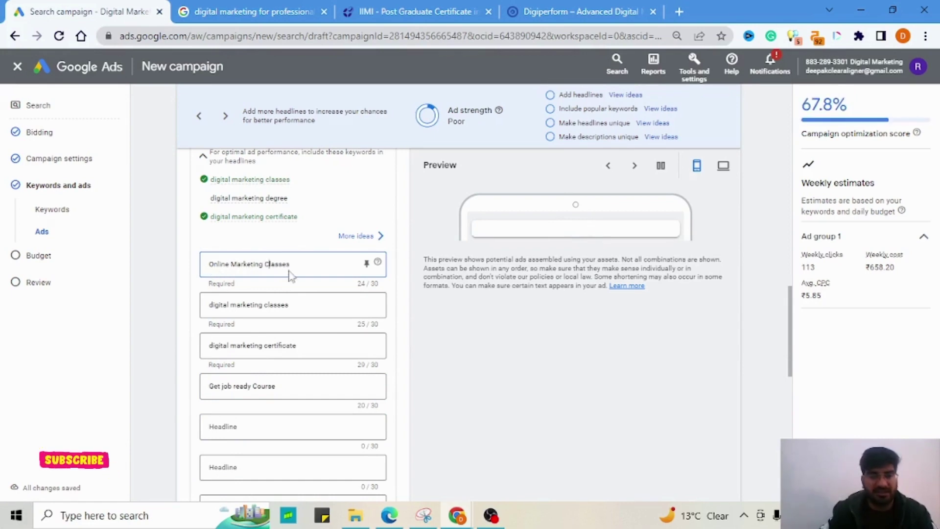
# Check the Digiperform search ad's headline capitalization and change the second headline to "Digital Classes".
pyautogui.click(249, 11)
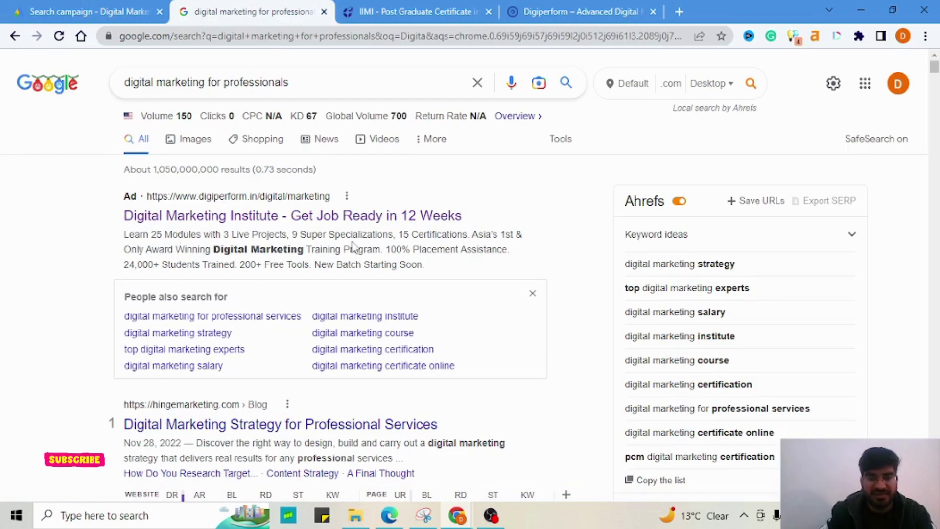
pyautogui.click(54, 12)
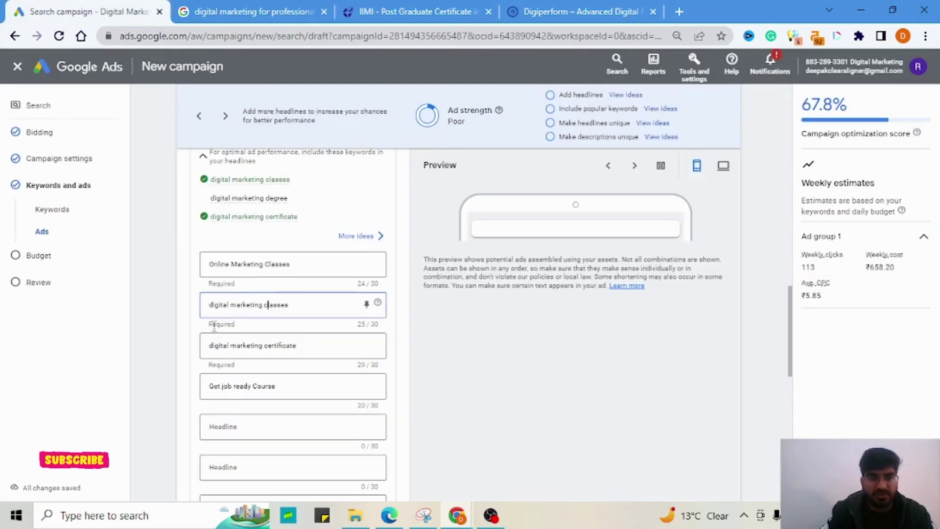
pyautogui.press('BackSpace')
pyautogui.write('C')
pyautogui.press('Left')
pyautogui.press('BackSpace')
pyautogui.press('BackSpace')
pyautogui.press('BackSpace')
pyautogui.press('BackSpace')
pyautogui.press('BackSpace')
pyautogui.press('BackSpace')
pyautogui.press('BackSpace')
pyautogui.press('BackSpace')
pyautogui.press('BackSpace')
pyautogui.press('BackSpace')
pyautogui.press('Home')
pyautogui.press('Delete')
pyautogui.write('D')
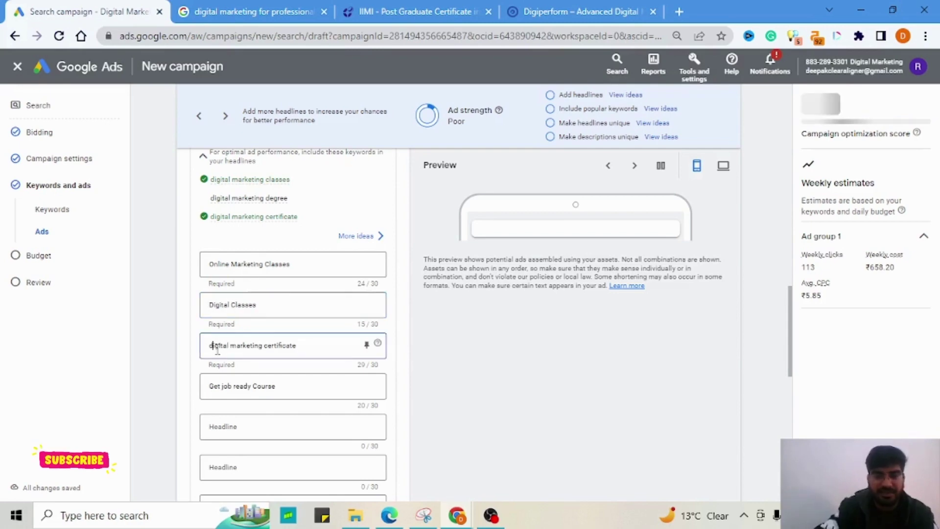
# Capitalize the third and fourth headlines as "Digital Marketing Certificate" and "Get Job Ready Course", and set the ad preview to mobile.
pyautogui.click(217, 350)
pyautogui.press('Home')
pyautogui.press('Delete')
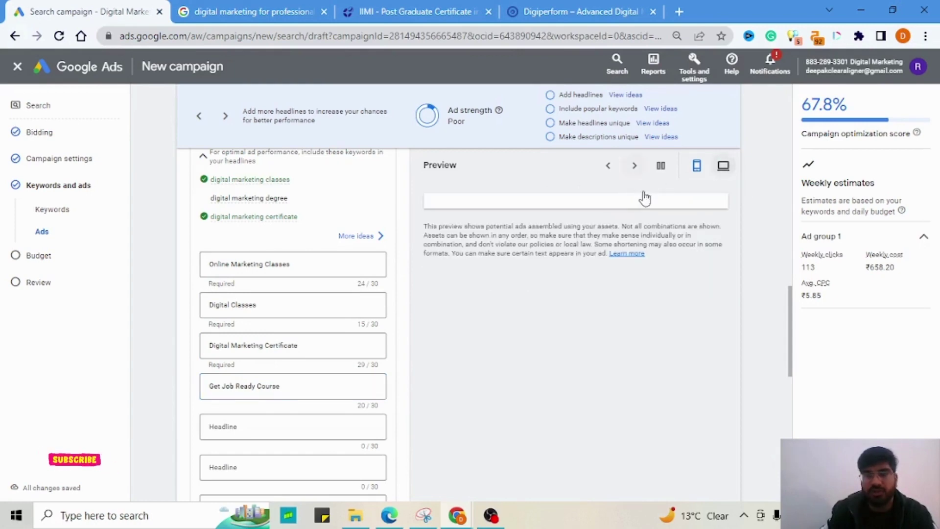
pyautogui.click(696, 169)
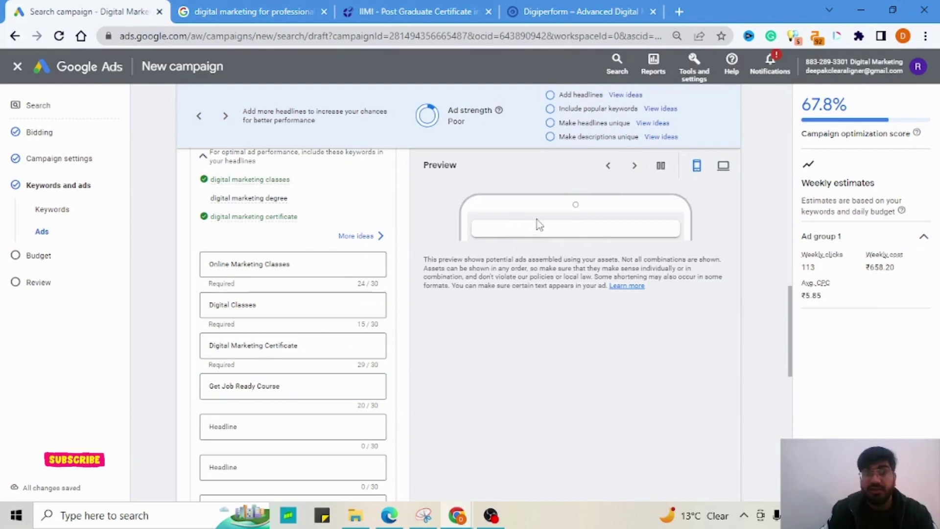
# Examine the Digiperform search ad's description text and review the campaign ad's description fields and first three headlines.
pyautogui.click(259, 12)
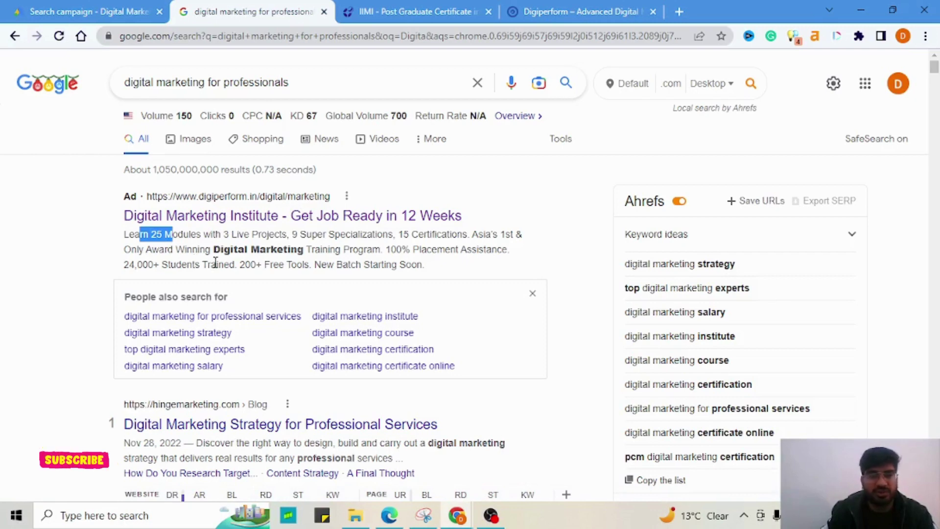
pyautogui.click(88, 11)
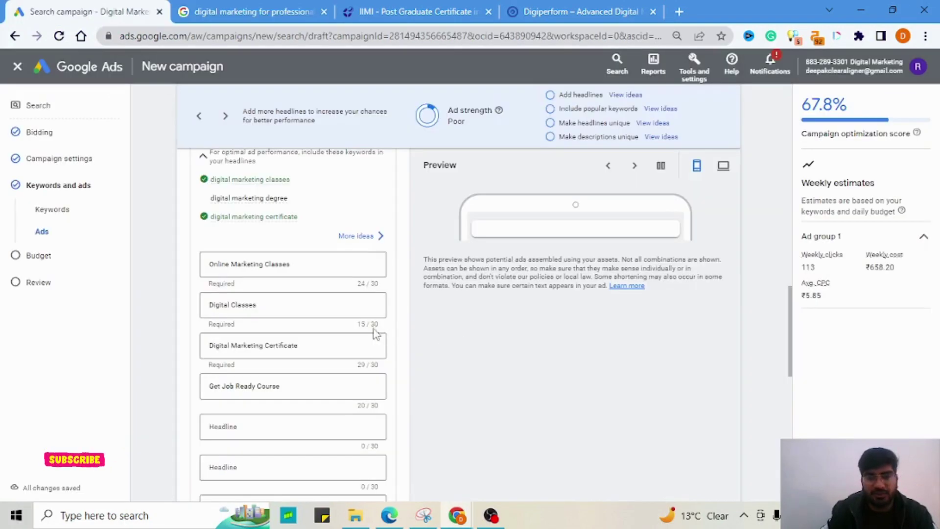
pyautogui.scroll(-8, 323, 310)
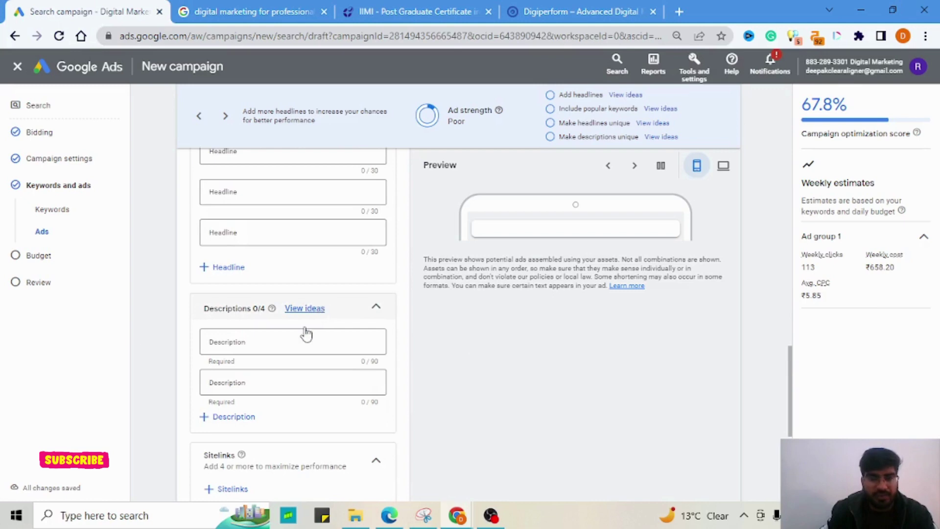
pyautogui.scroll(-1, 289, 335)
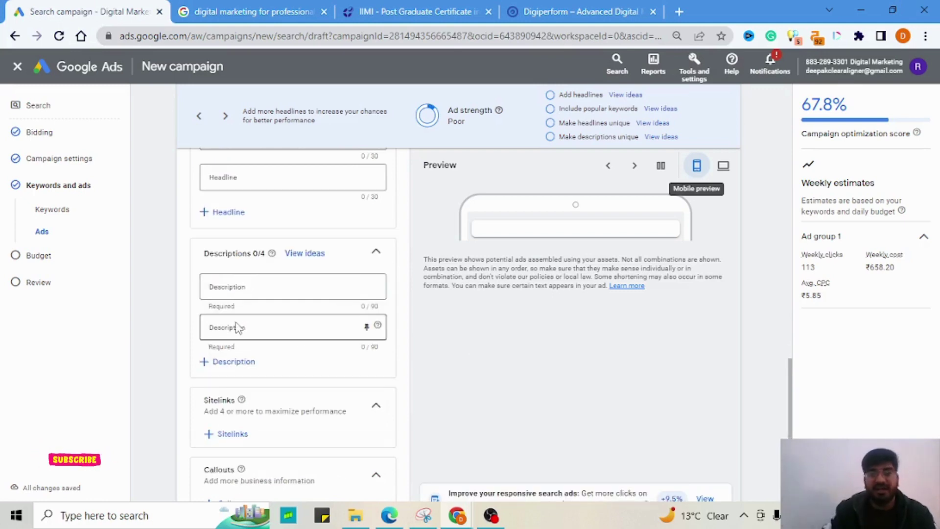
pyautogui.scroll(5, 321, 341)
pyautogui.click(233, 211)
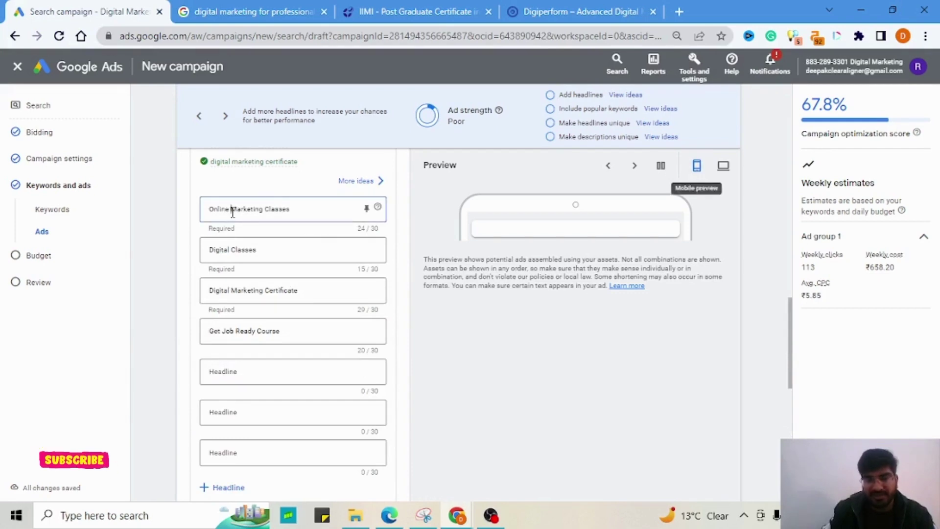
pyautogui.tripleClick(232, 210)
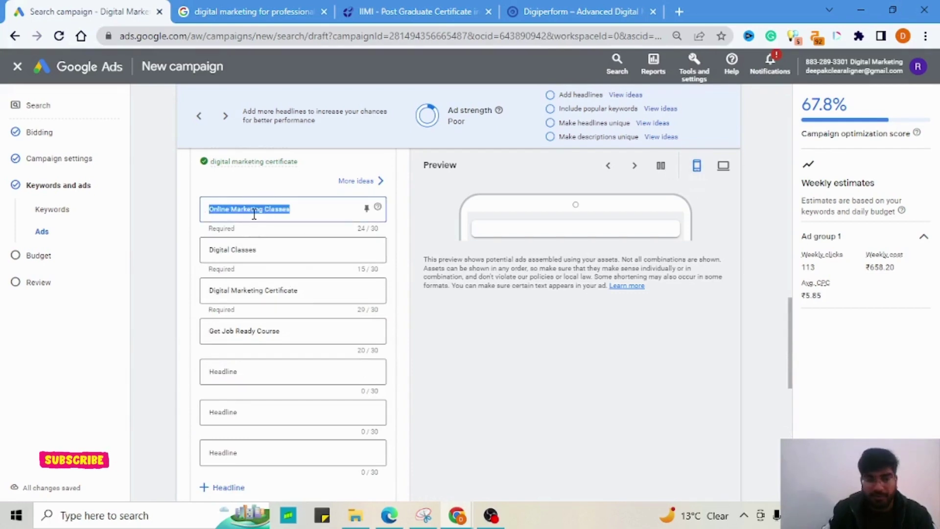
pyautogui.tripleClick(263, 248)
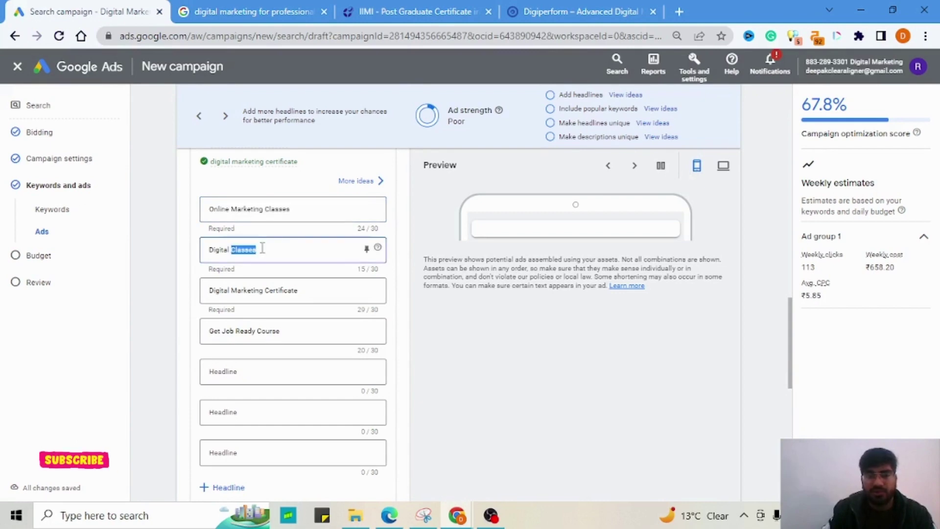
pyautogui.doubleClick(260, 288)
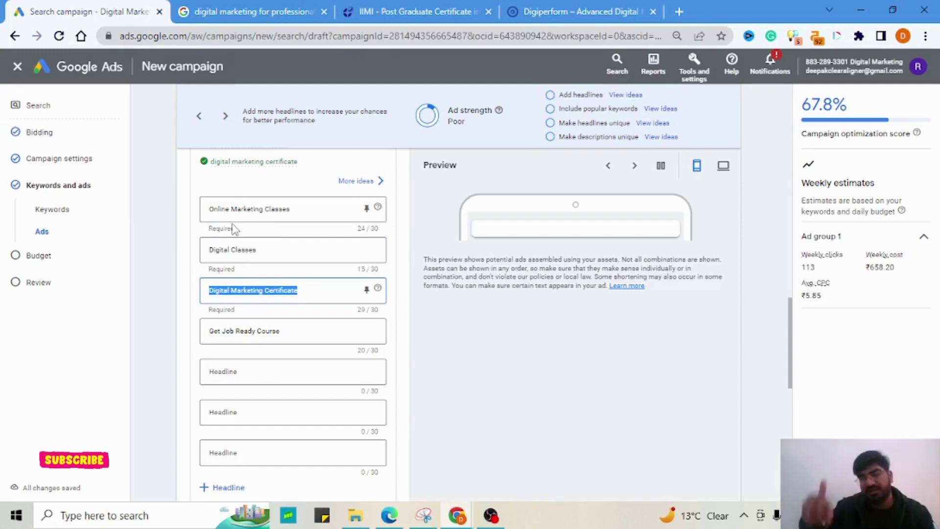
# Open the suggested ideas for the ad's descriptions and read them.
pyautogui.scroll(-6, 283, 338)
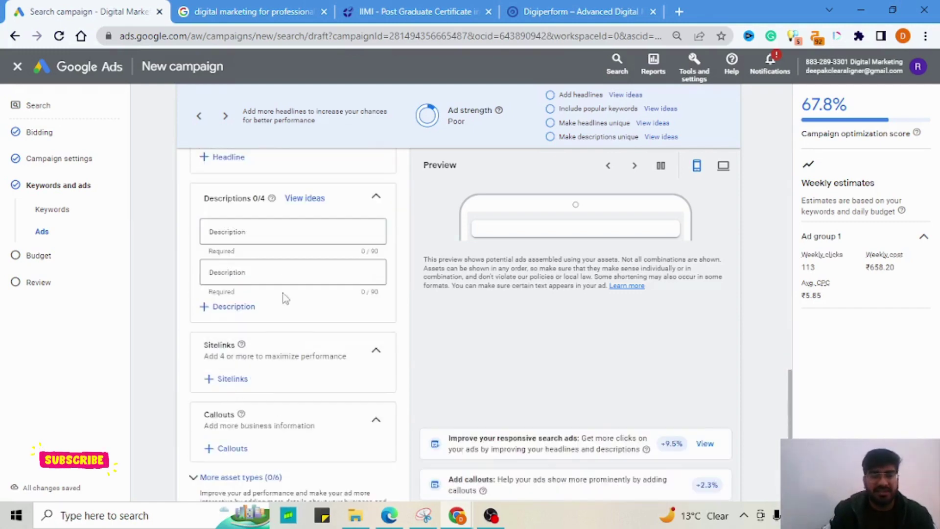
pyautogui.click(310, 198)
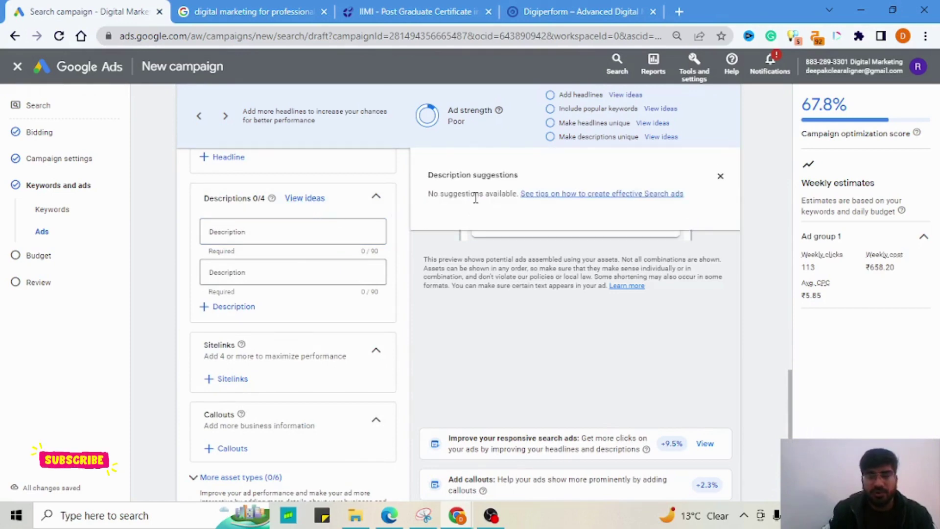
pyautogui.tripleClick(473, 204)
# Enter "Get Job ready course in just 3months, apply to get salary hike in your existing company." as the ad's first description.
pyautogui.click(309, 235)
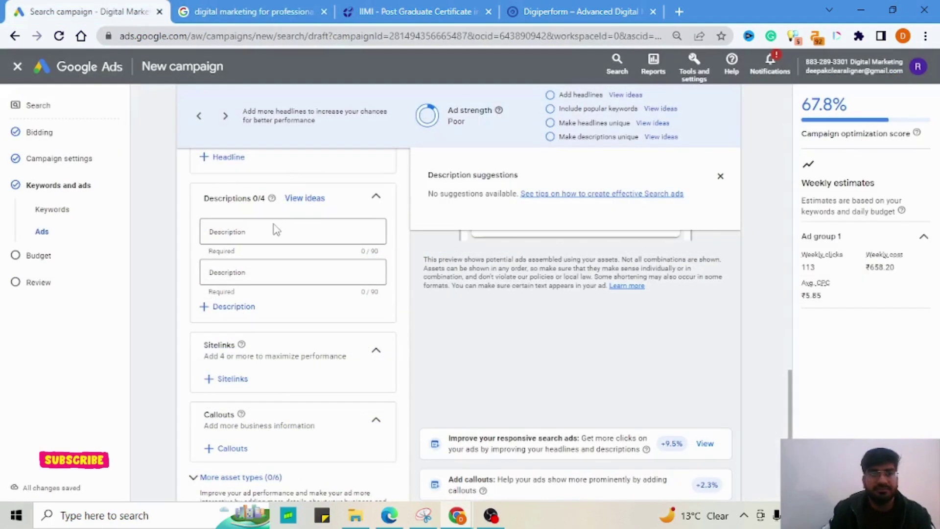
pyautogui.click(240, 234)
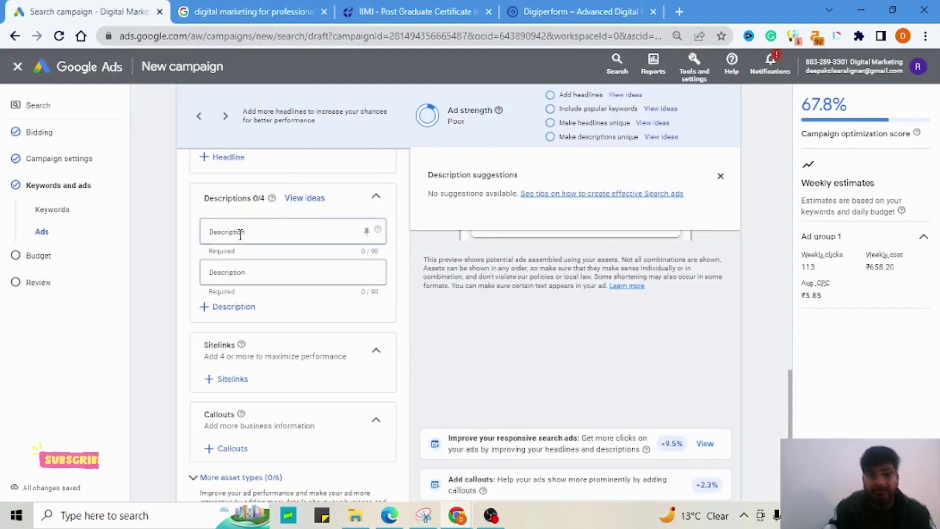
pyautogui.write('Get')
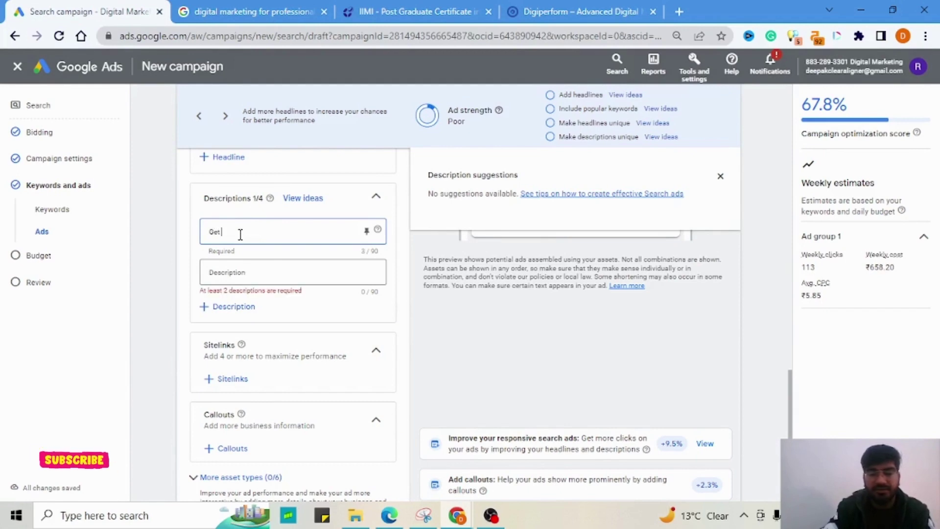
pyautogui.write(' Job ready ')
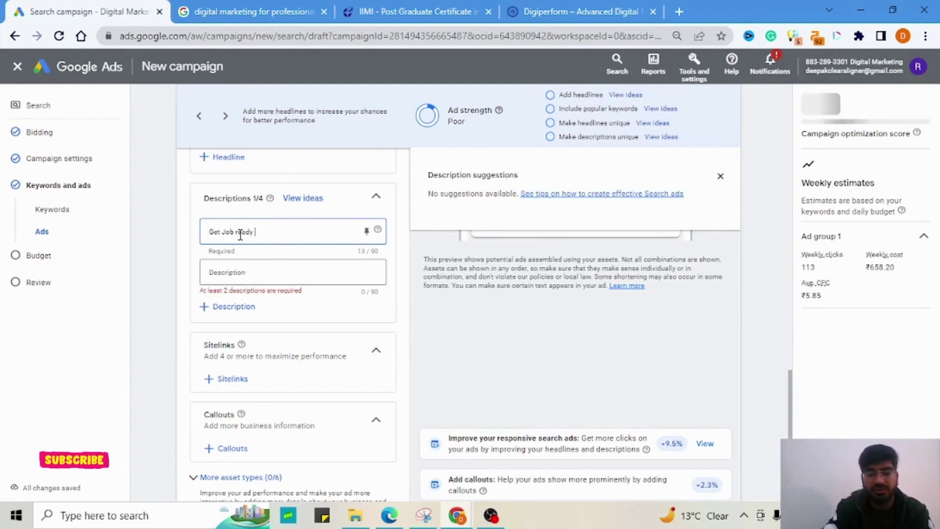
pyautogui.write('course in ju')
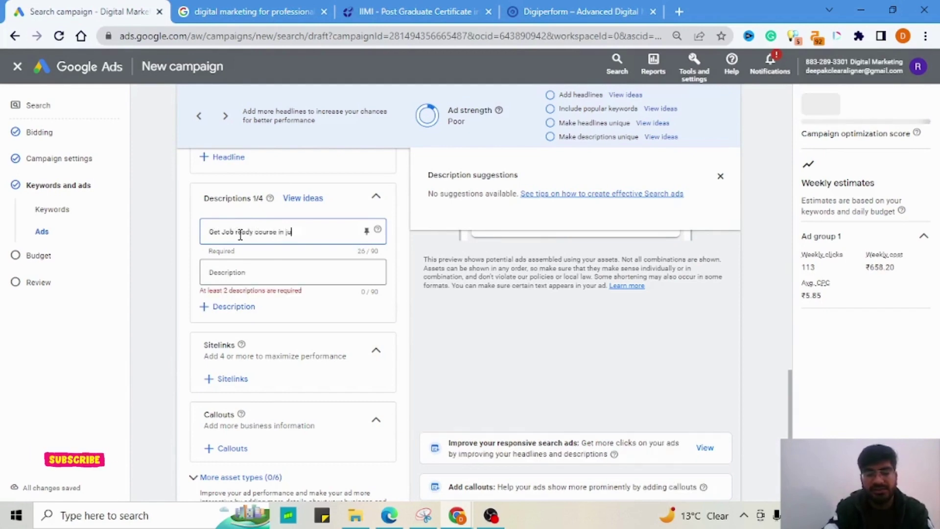
pyautogui.write('st 3months, apply to')
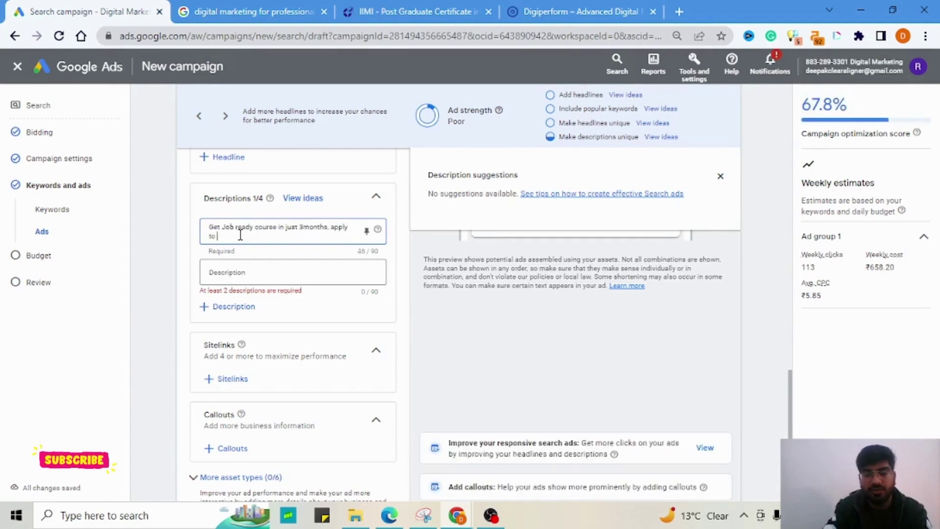
pyautogui.write(' get')
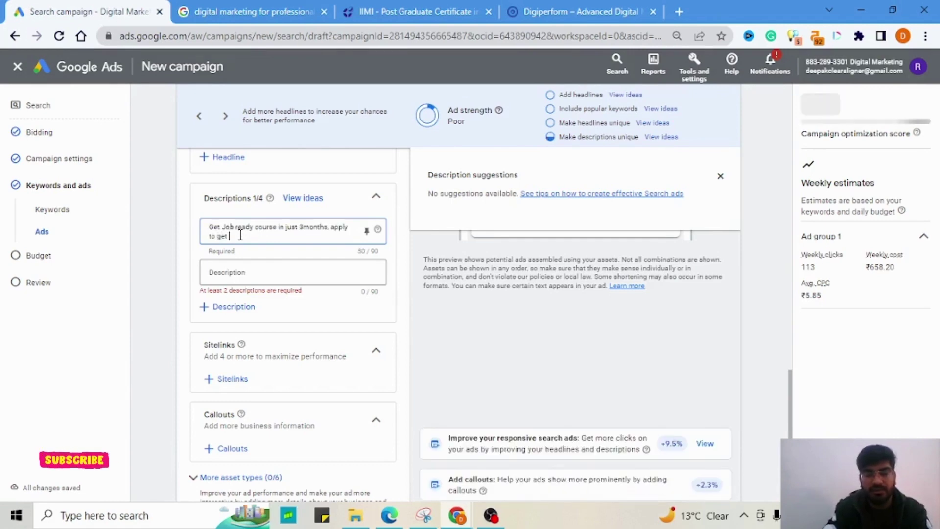
pyautogui.write(' salary')
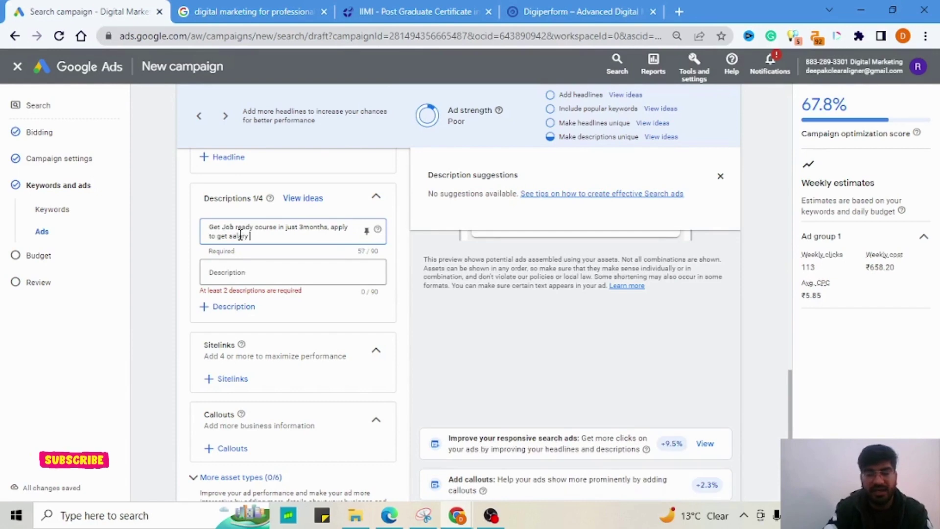
pyautogui.write(' huike')
pyautogui.press('BackSpace')
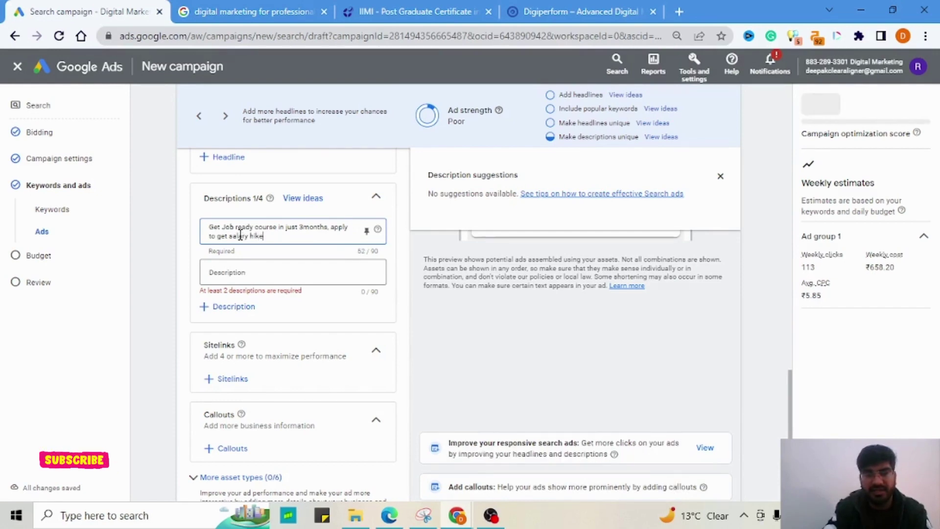
pyautogui.write('in your e')
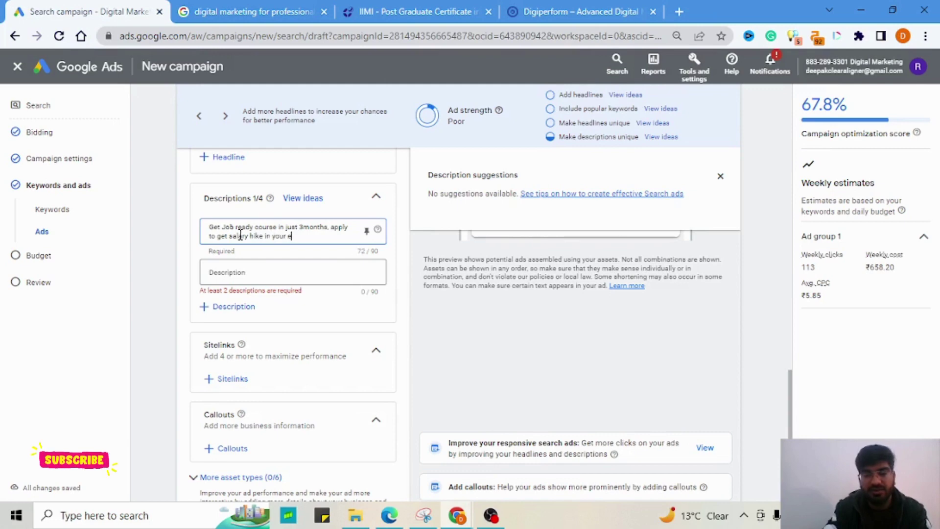
pyautogui.write('xisting company.')
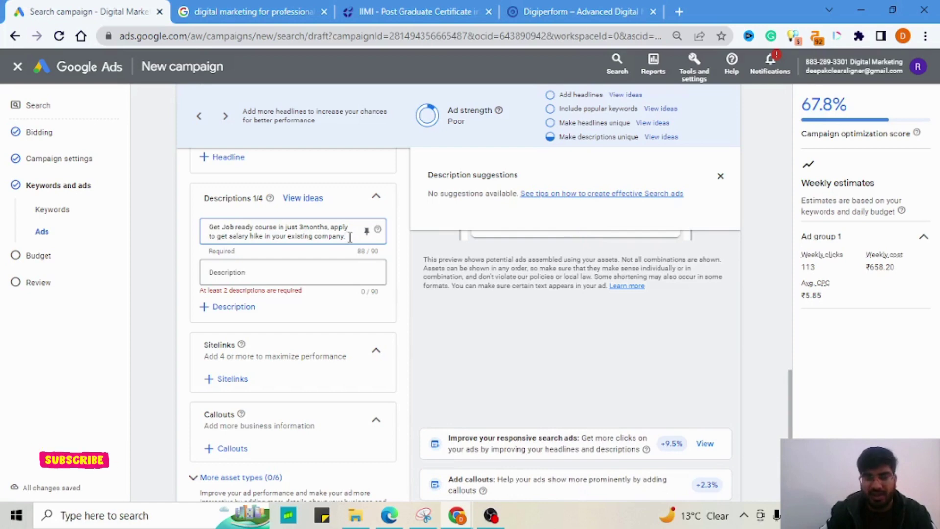
# Compare the ad's first description with the Digiperform search ad's headline and description text.
pyautogui.moveTo(350, 238); pyautogui.dragTo(206, 229)
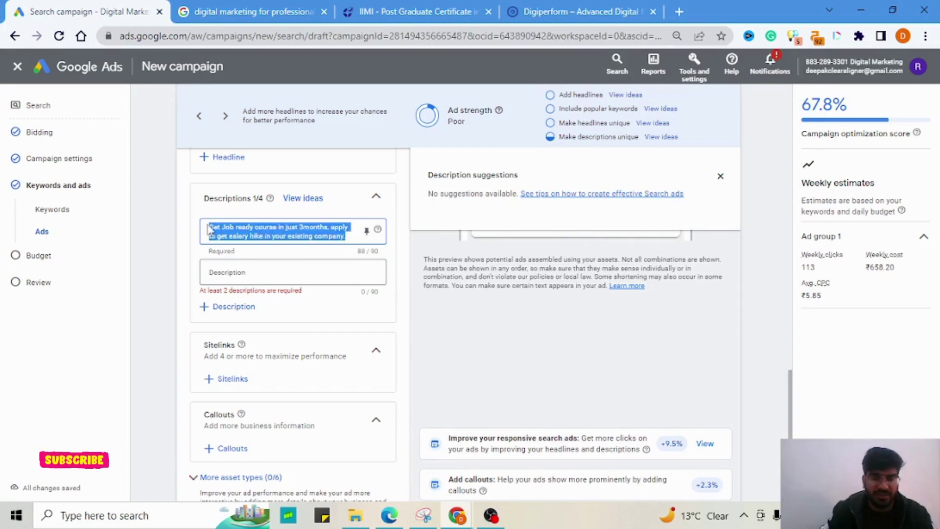
pyautogui.tripleClick(213, 226)
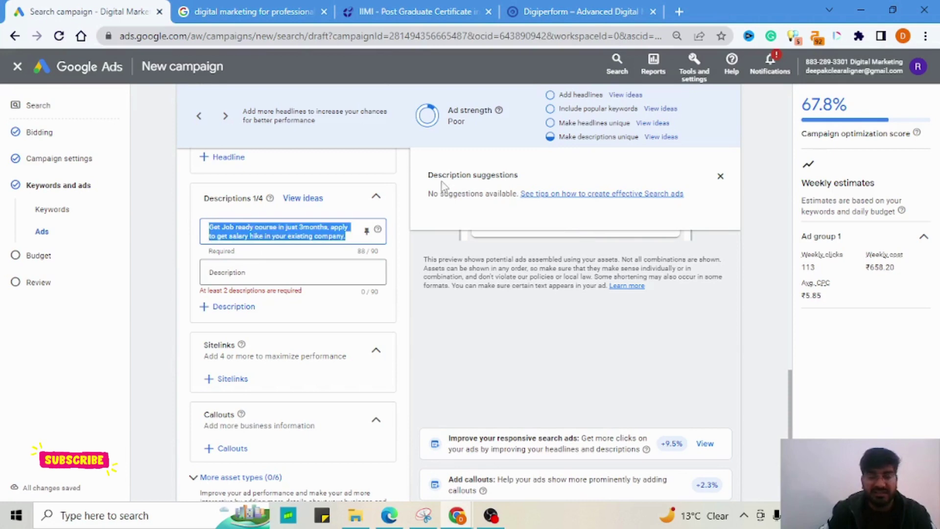
pyautogui.click(218, 11)
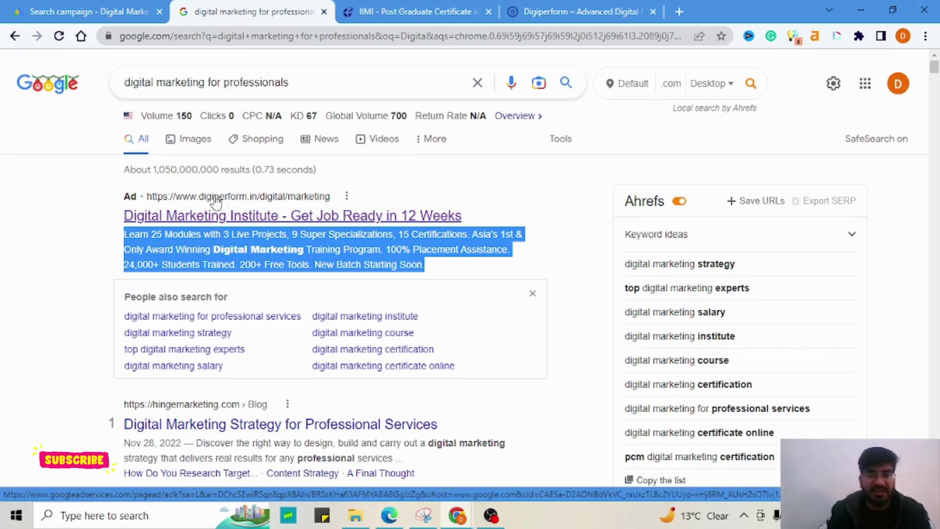
pyautogui.click(114, 14)
pyautogui.hotkey('ctrl', 'a')
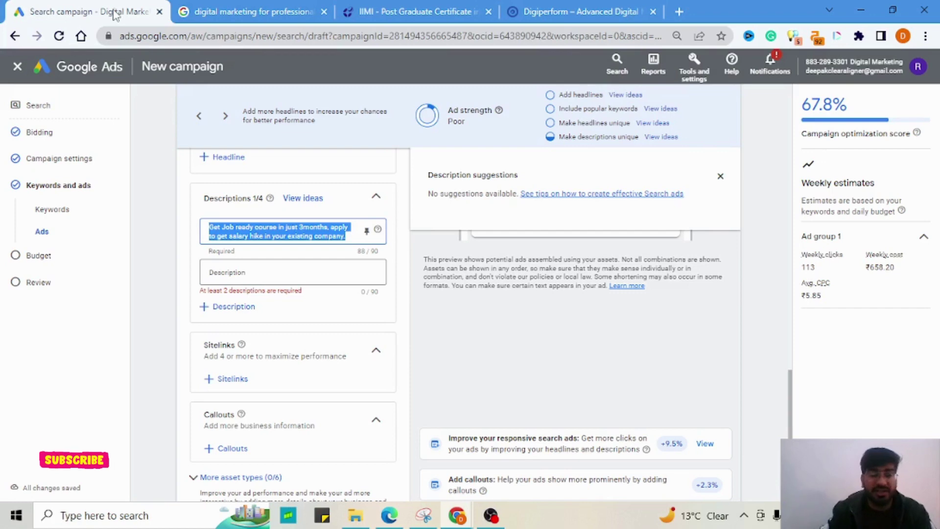
pyautogui.click(203, 11)
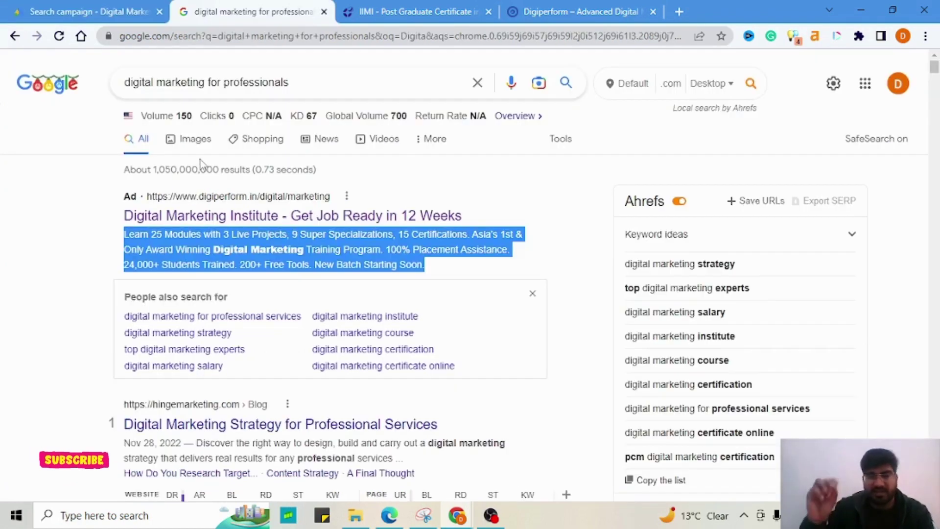
pyautogui.moveTo(122, 195); pyautogui.dragTo(520, 254)
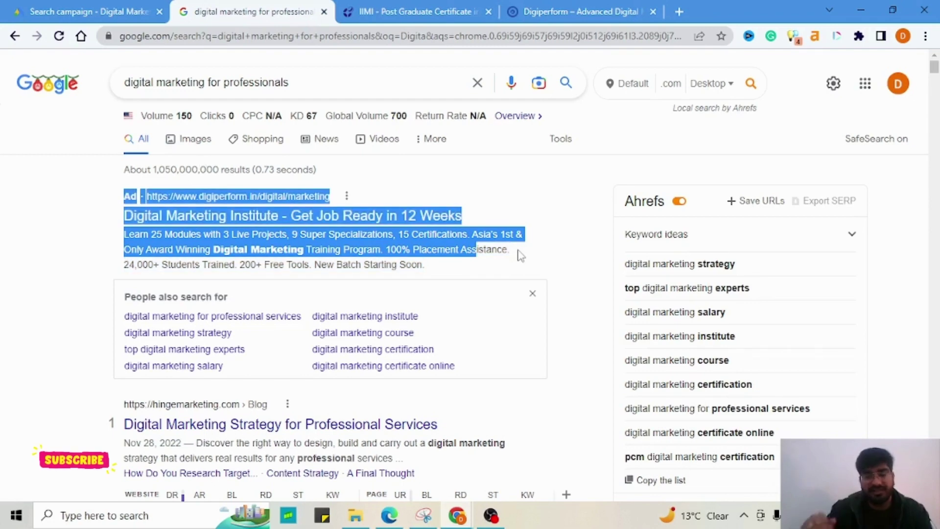
pyautogui.click(520, 264)
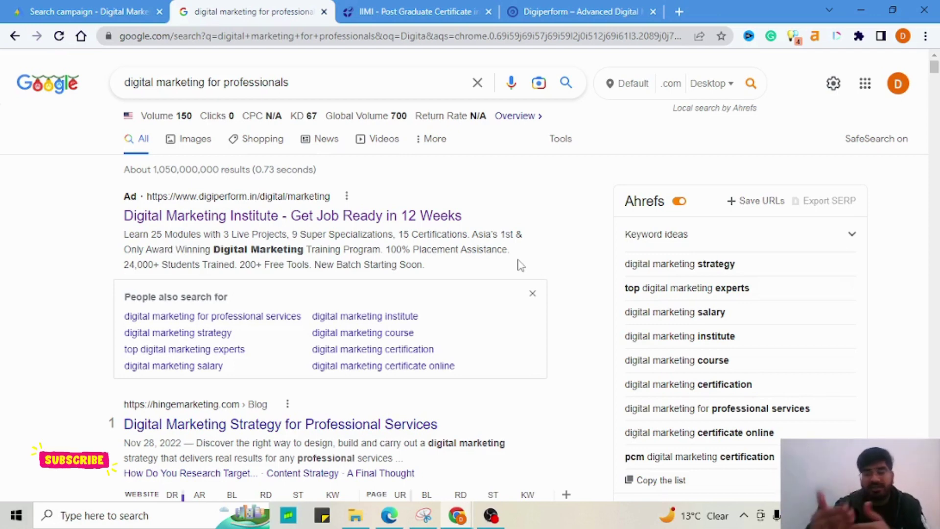
pyautogui.click(88, 11)
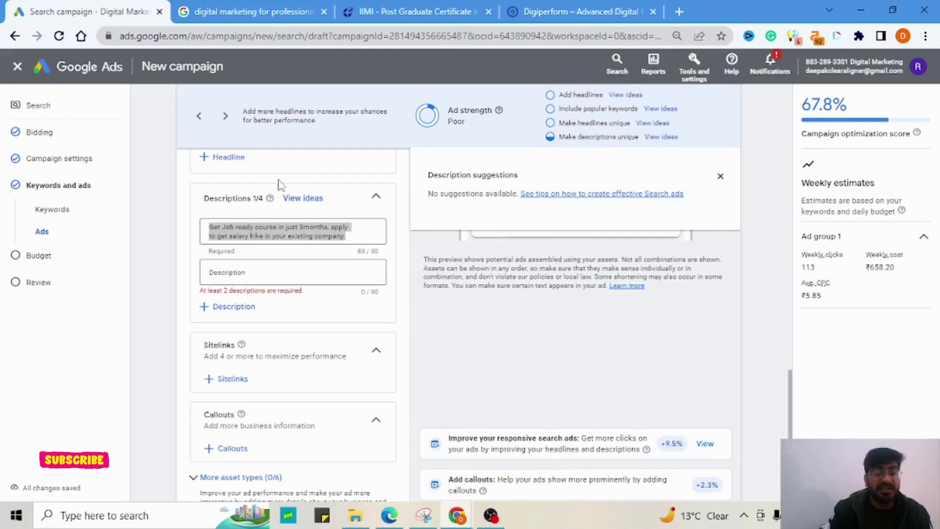
# Copy the full text of the first description into the second description field.
pyautogui.tripleClick(323, 238)
pyautogui.click(308, 279)
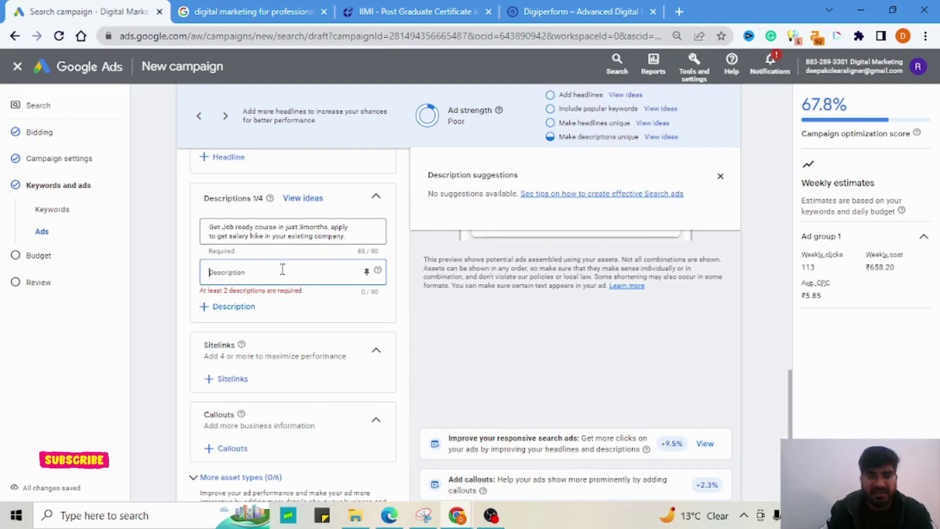
pyautogui.click(276, 232)
pyautogui.hotkey('ctrl', 'a')
pyautogui.hotkey('ctrl', 'c')
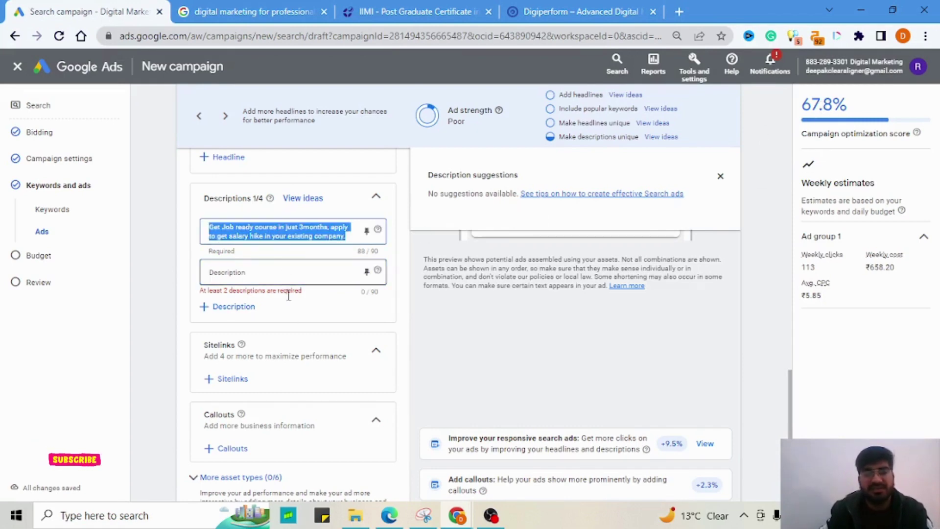
pyautogui.click(282, 274)
pyautogui.hotkey('ctrl', 'v')
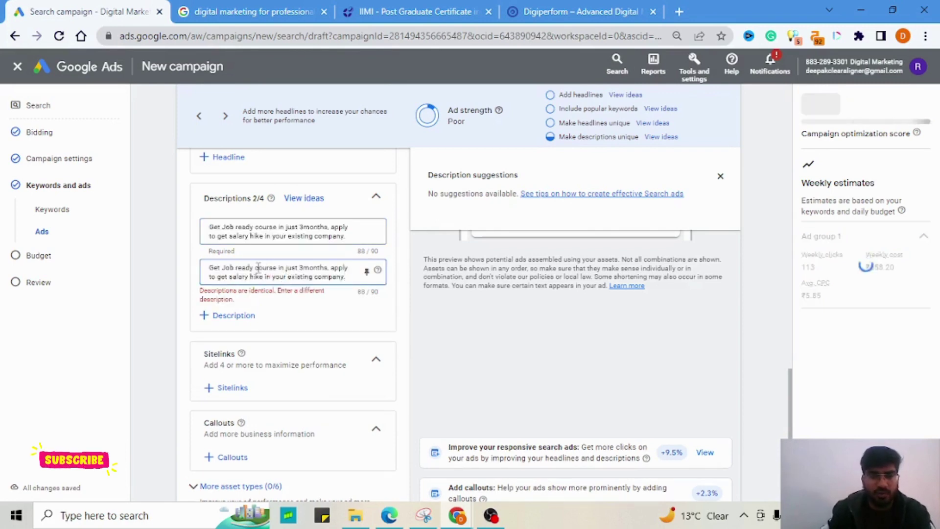
# Shorten the start of the second description so it reads "Ready course in just 3months, apply to get salary hike in your existing company.".
pyautogui.moveTo(237, 269); pyautogui.dragTo(204, 276)
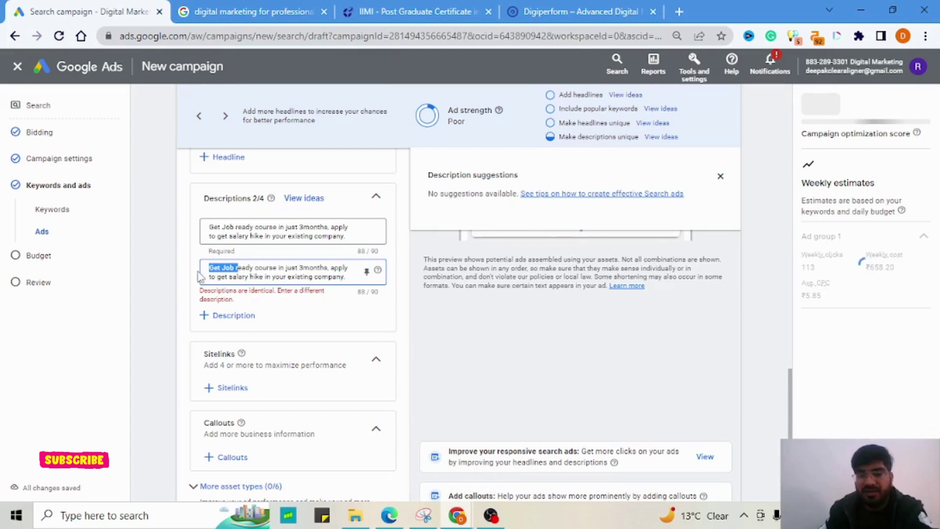
pyautogui.press('BackSpace')
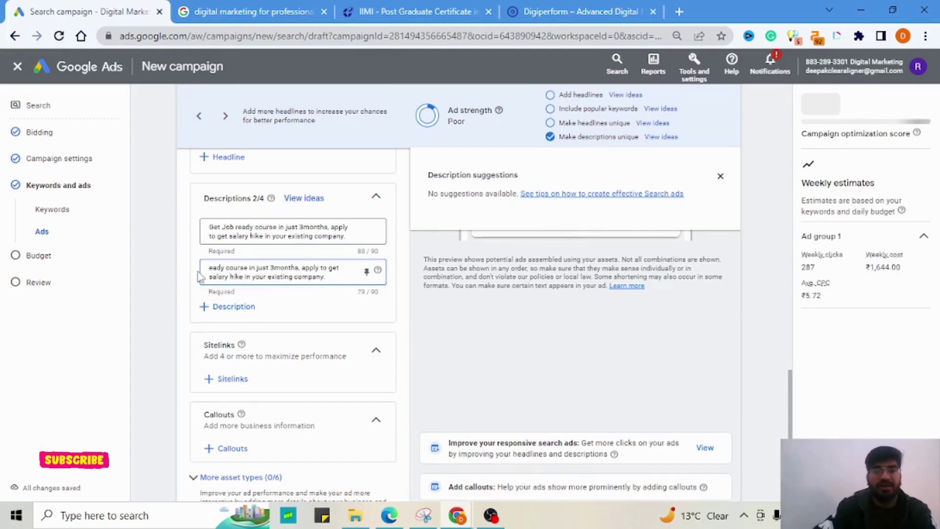
pyautogui.write('R')
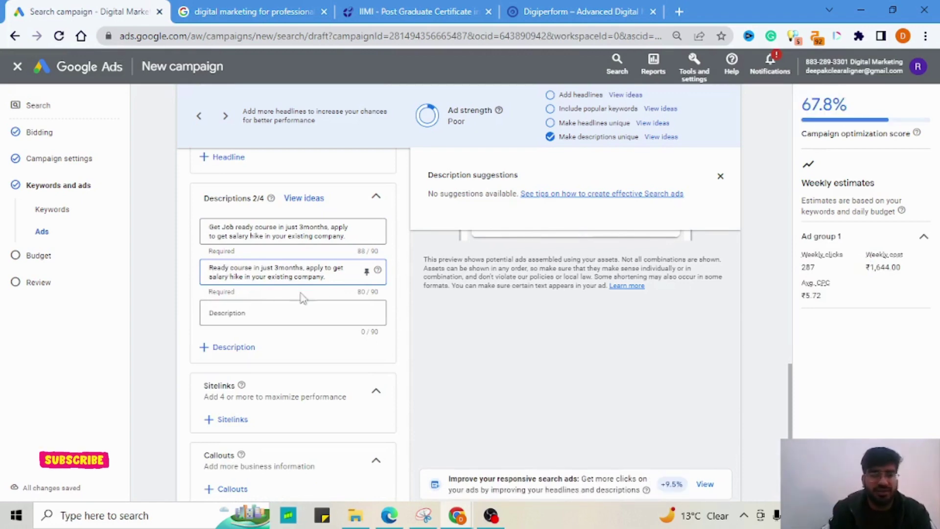
# Review the ad's display path, headlines, descriptions, sitelinks and callouts, and look at the Digiperform search ad again.
pyautogui.scroll(-5, 300, 298)
pyautogui.scroll(2, 416, 260)
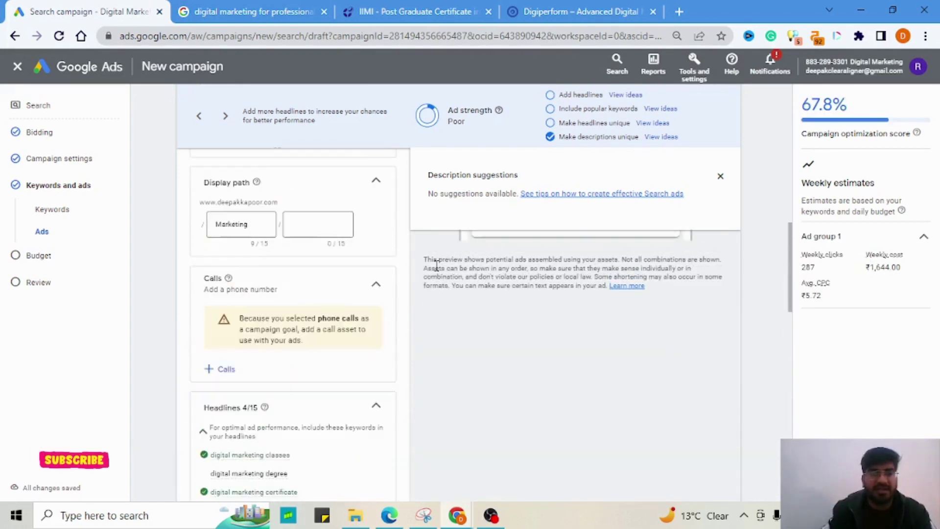
pyautogui.scroll(-3, 431, 265)
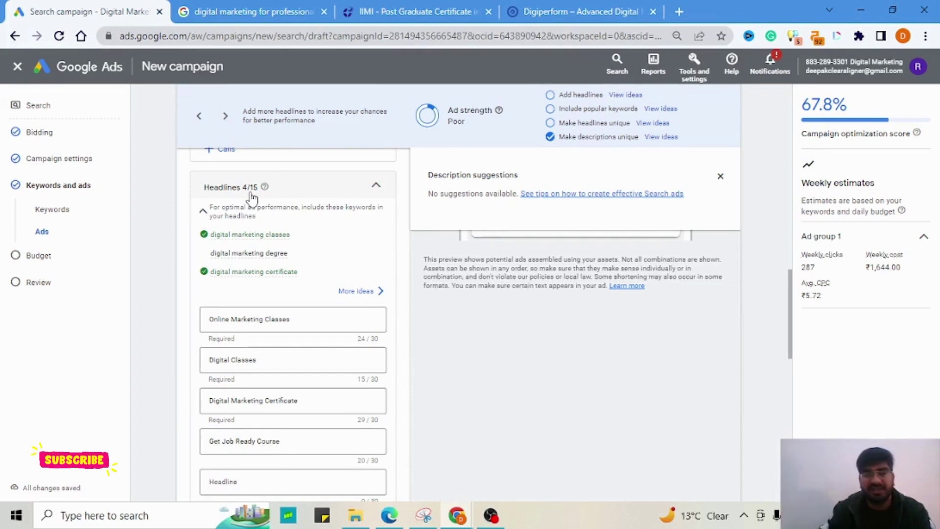
pyautogui.scroll(-9, 253, 196)
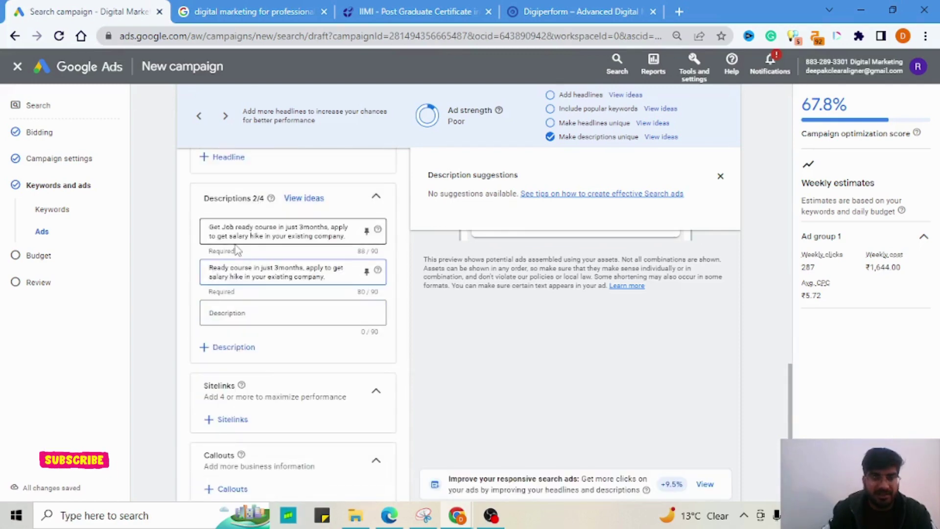
pyautogui.scroll(-4, 237, 250)
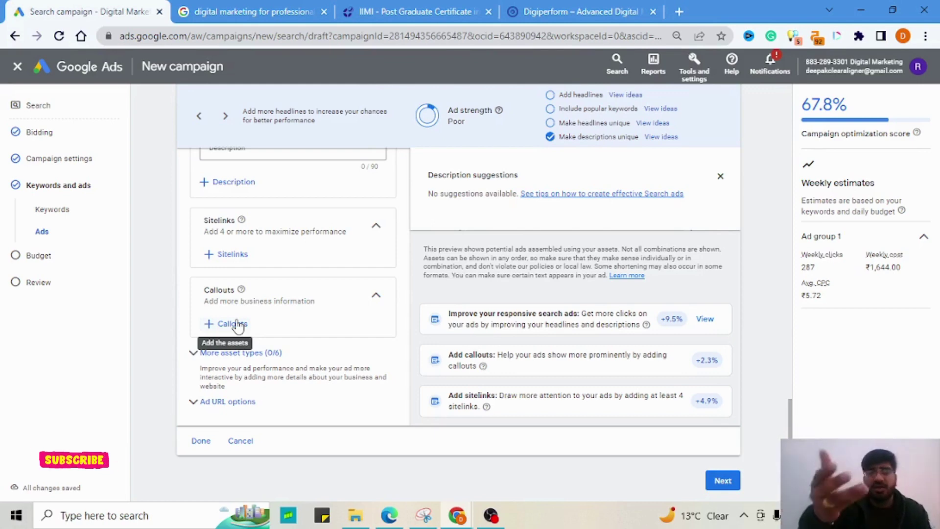
pyautogui.click(274, 11)
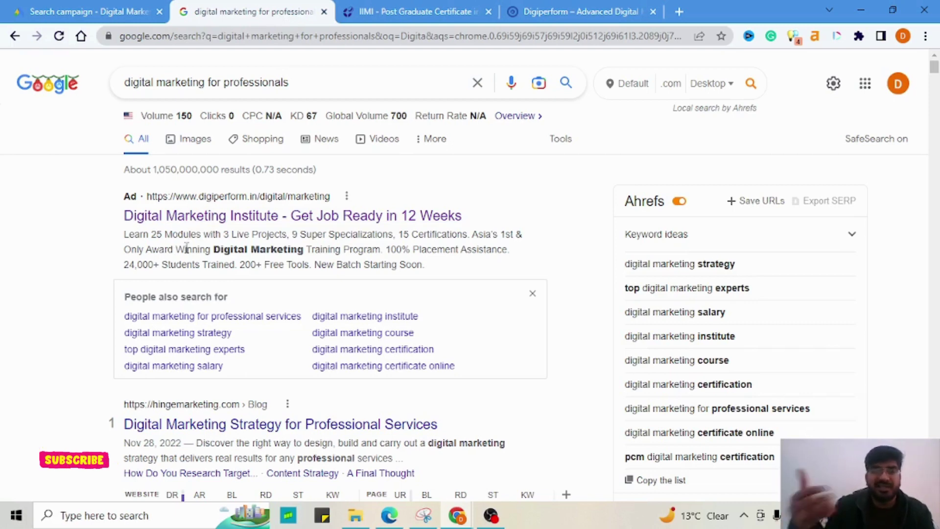
pyautogui.click(102, 15)
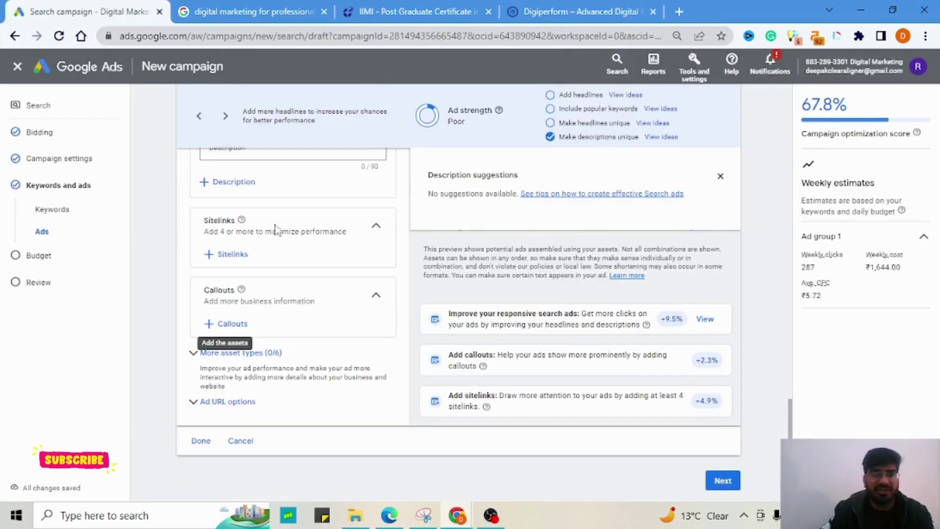
# Expand the ad's additional asset types, look through options such as promotions, prices and lead forms, and collapse the list.
pyautogui.scroll(-2, 202, 447)
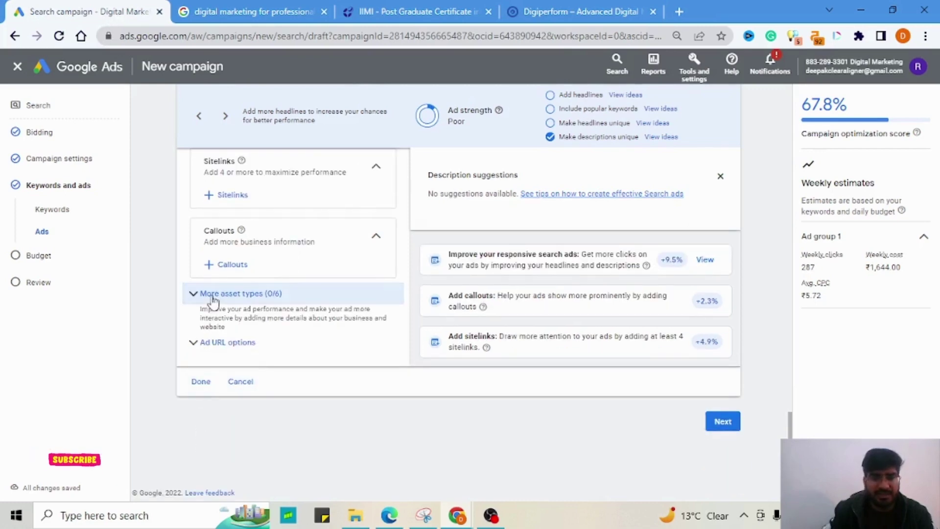
pyautogui.click(299, 293)
pyautogui.scroll(-2, 299, 301)
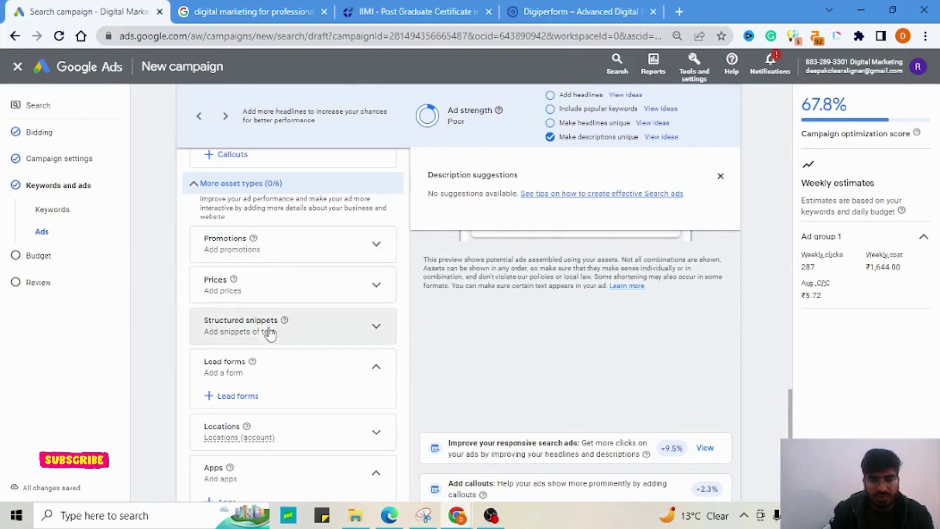
pyautogui.scroll(-2, 269, 353)
pyautogui.scroll(-2, 269, 382)
pyautogui.scroll(5, 269, 353)
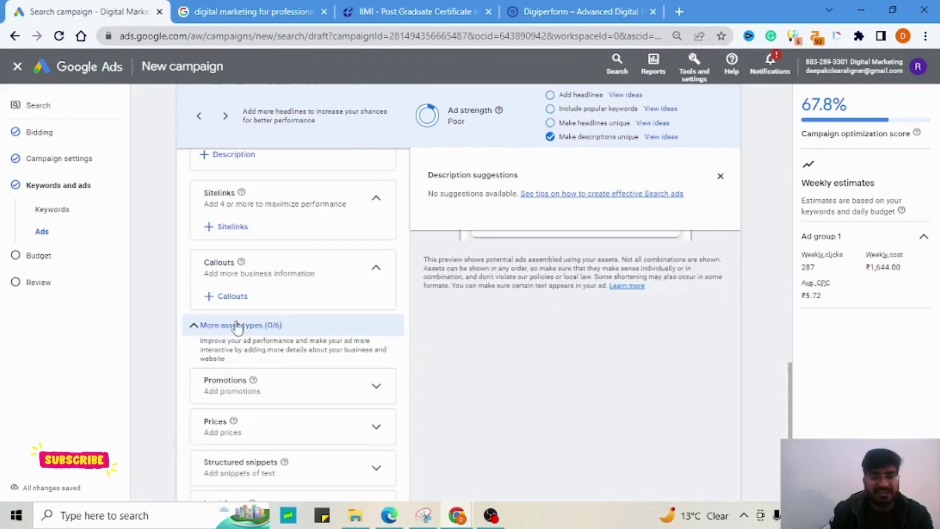
pyautogui.click(197, 329)
pyautogui.scroll(-1, 235, 342)
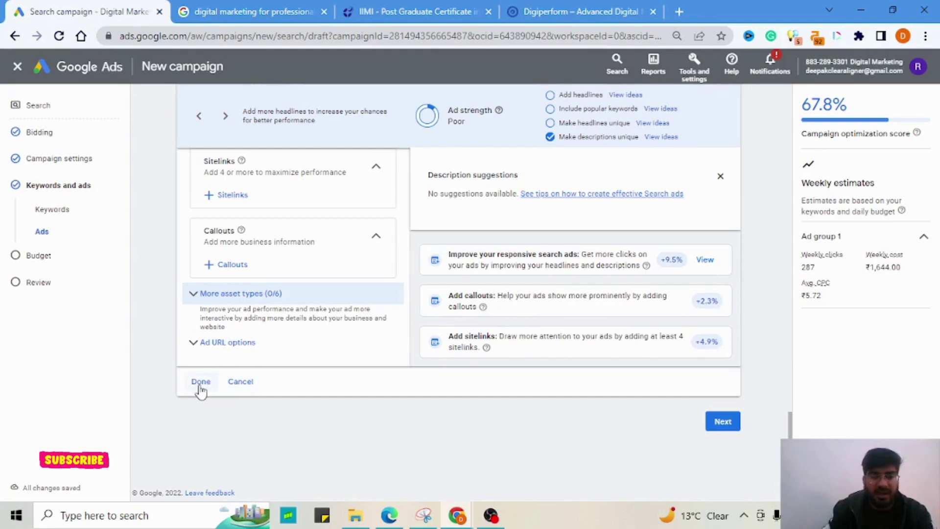
# Finish editing the responsive search ad and continue to the campaign's budget stage.
pyautogui.click(201, 386)
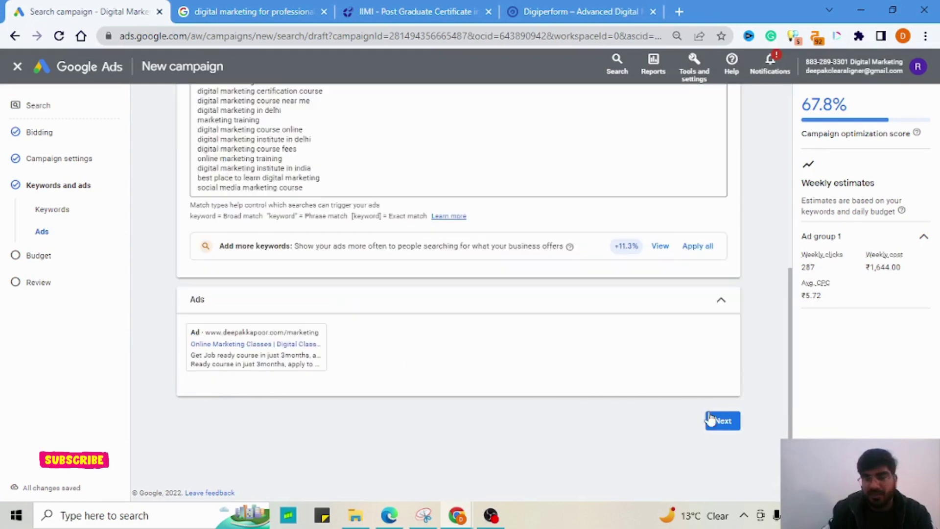
pyautogui.moveTo(307, 362)
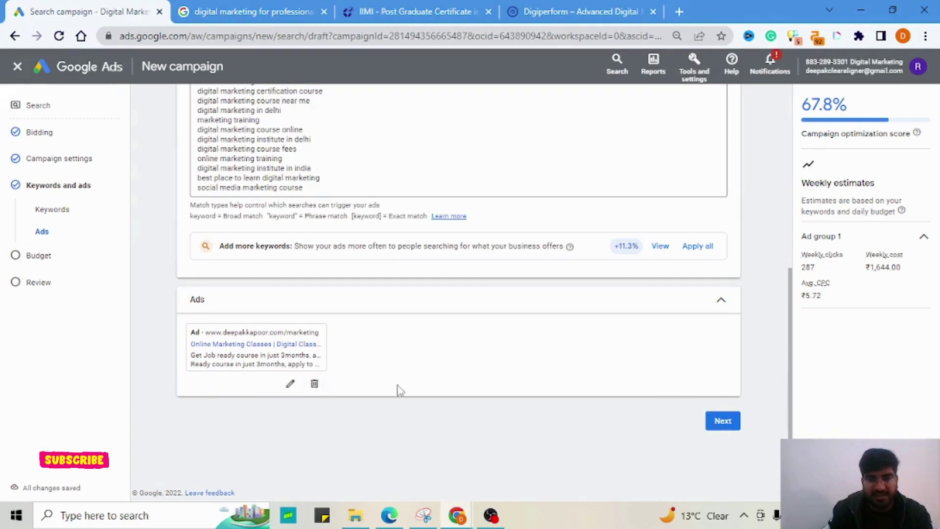
pyautogui.moveTo(297, 381)
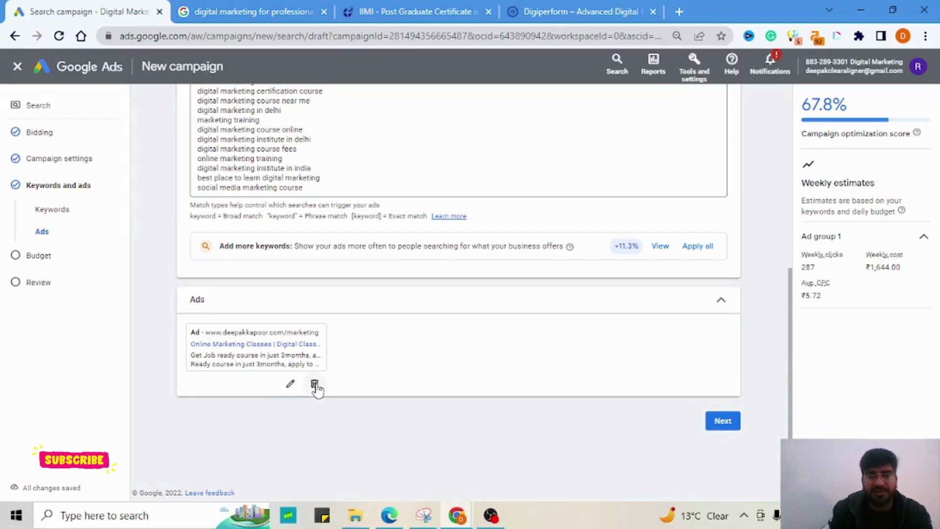
pyautogui.click(723, 425)
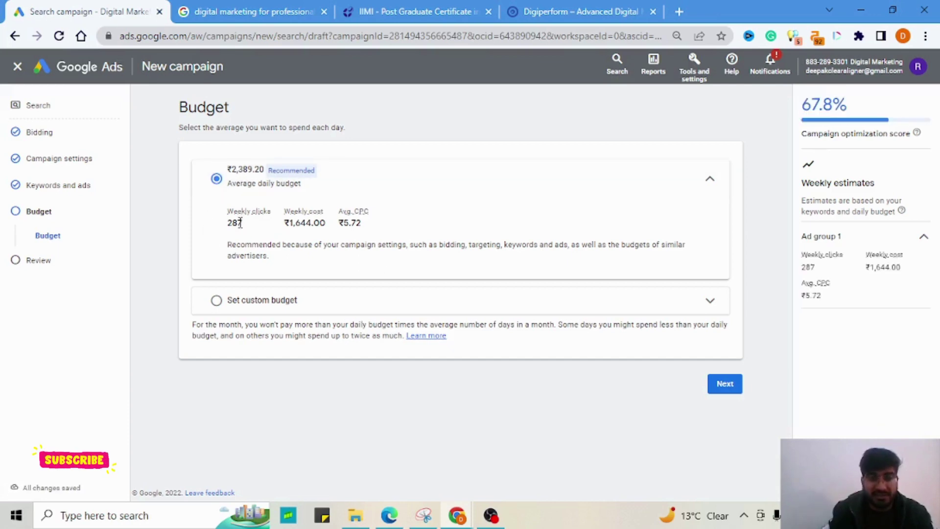
# Check the estimated weekly cost and average CPC, keep the recommended ₹2,389.20 average daily budget, and continue to the campaign review.
pyautogui.doubleClick(305, 222)
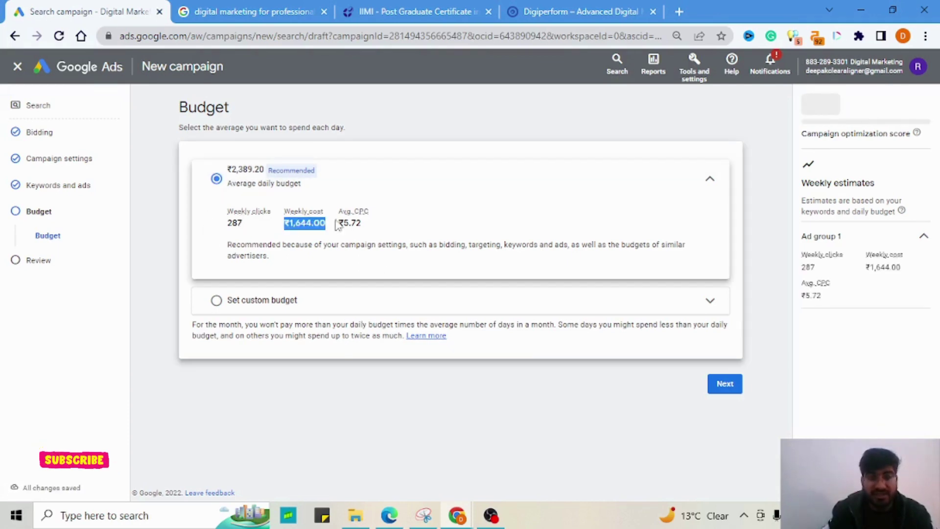
pyautogui.doubleClick(355, 221)
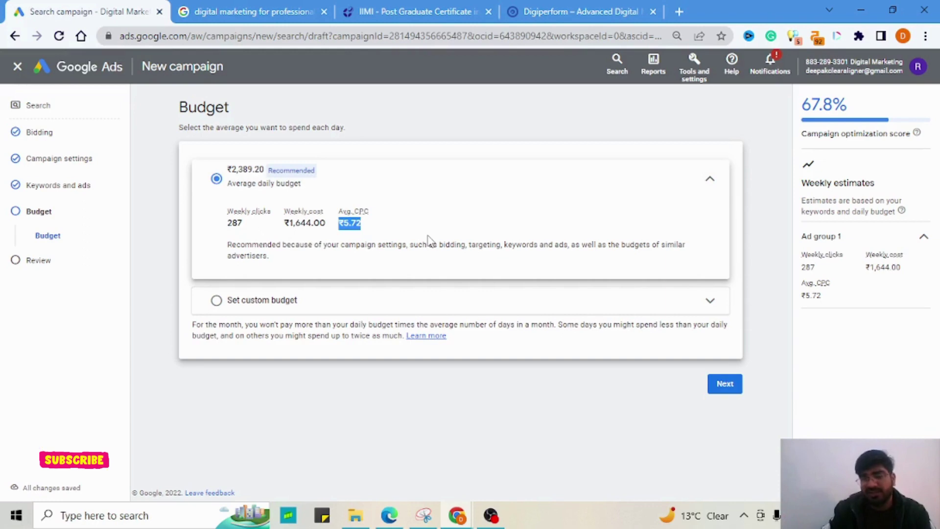
pyautogui.click(719, 387)
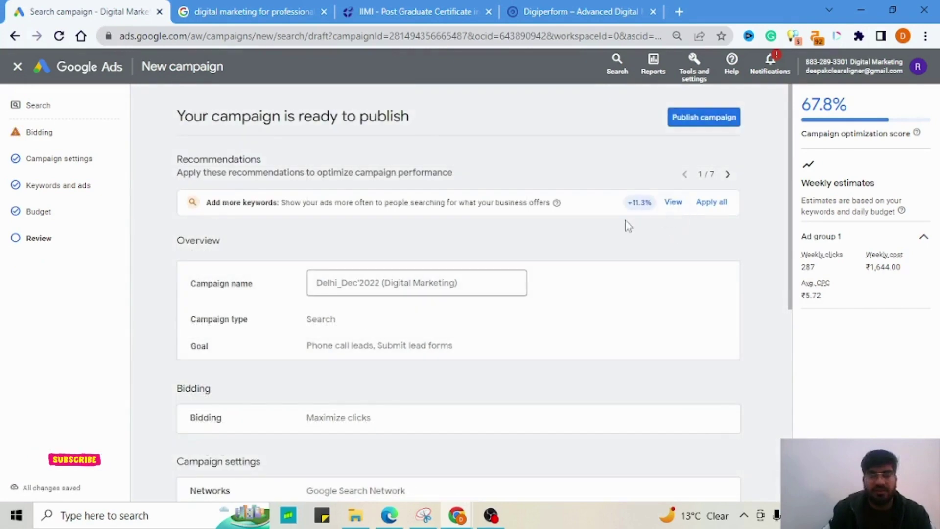
# Review the campaign's overview, bidding, settings, keywords and budget summary, and publish the Delhi_Dec'2022 (Digital Marketing) campaign.
pyautogui.scroll(-2, 504, 270)
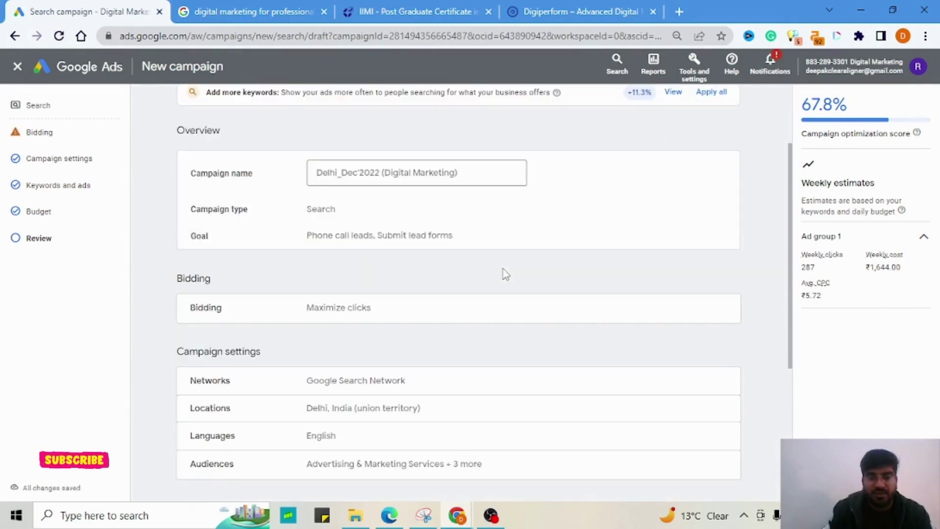
pyautogui.scroll(-2, 500, 278)
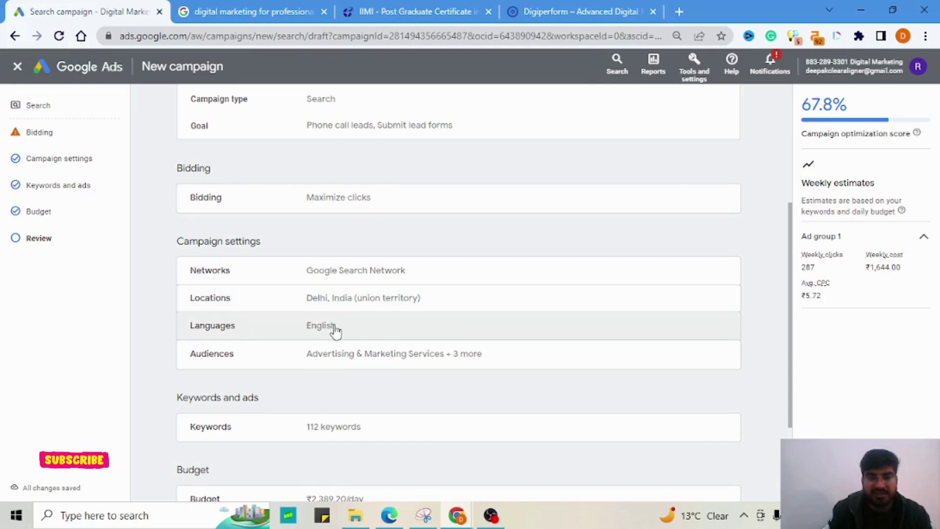
pyautogui.scroll(-2, 335, 331)
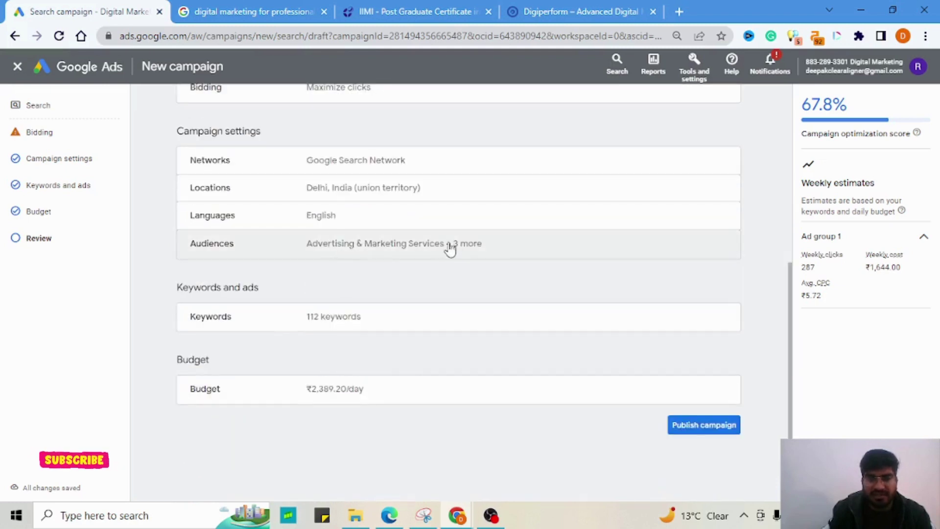
pyautogui.click(462, 248)
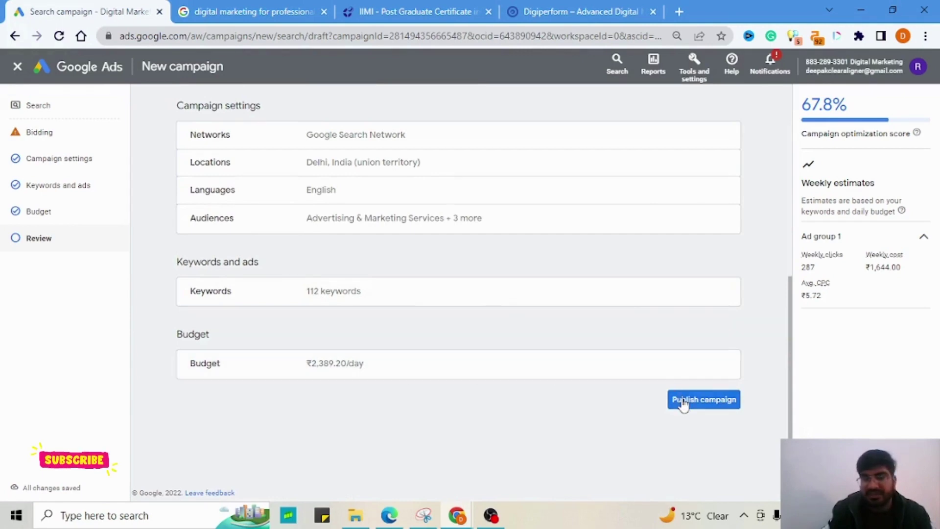
pyautogui.scroll(7, 683, 403)
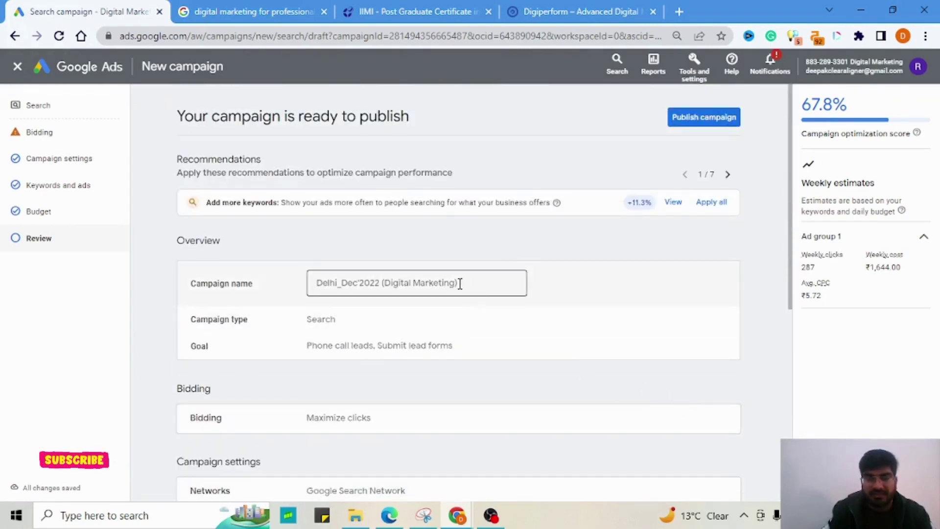
pyautogui.click(459, 284)
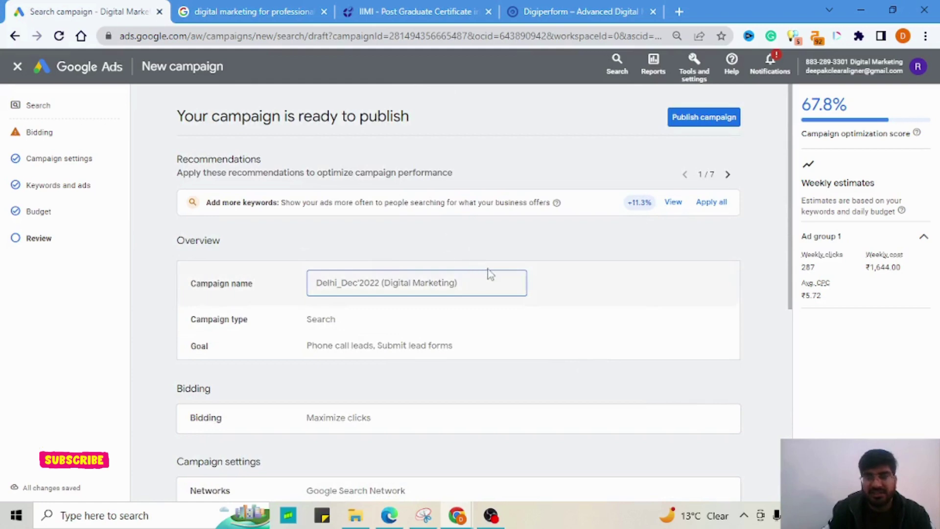
pyautogui.scroll(-7, 488, 273)
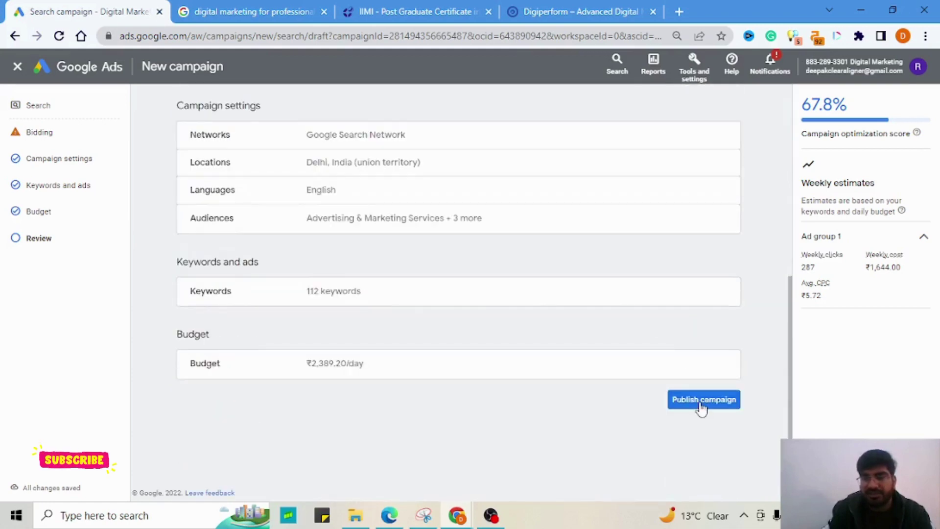
pyautogui.click(702, 407)
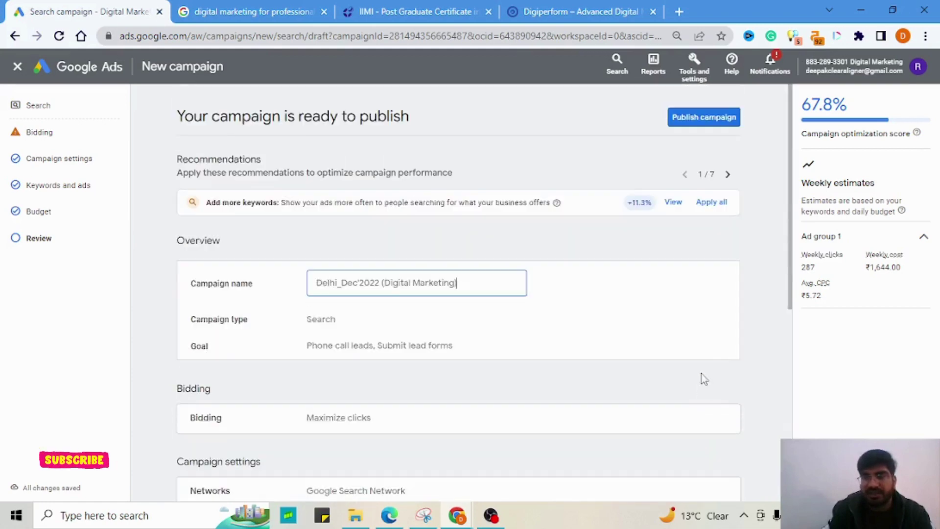
pyautogui.click(703, 124)
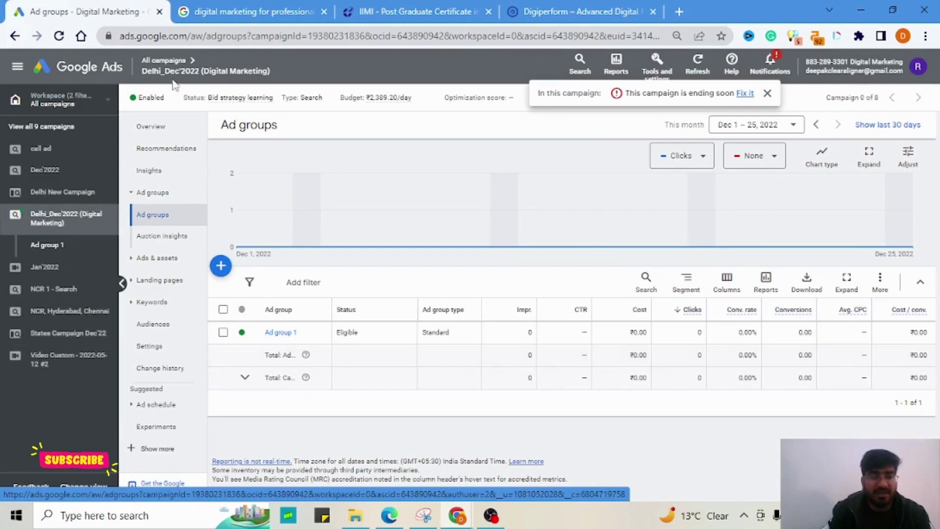
# Open the published campaign's search keywords and examine the review status of the listed keywords.
pyautogui.moveTo(150, 74)
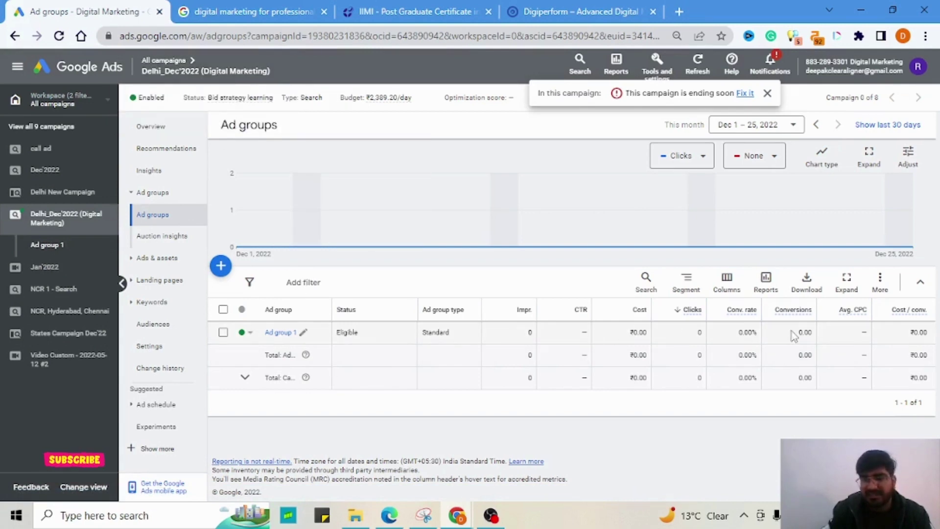
pyautogui.click(148, 308)
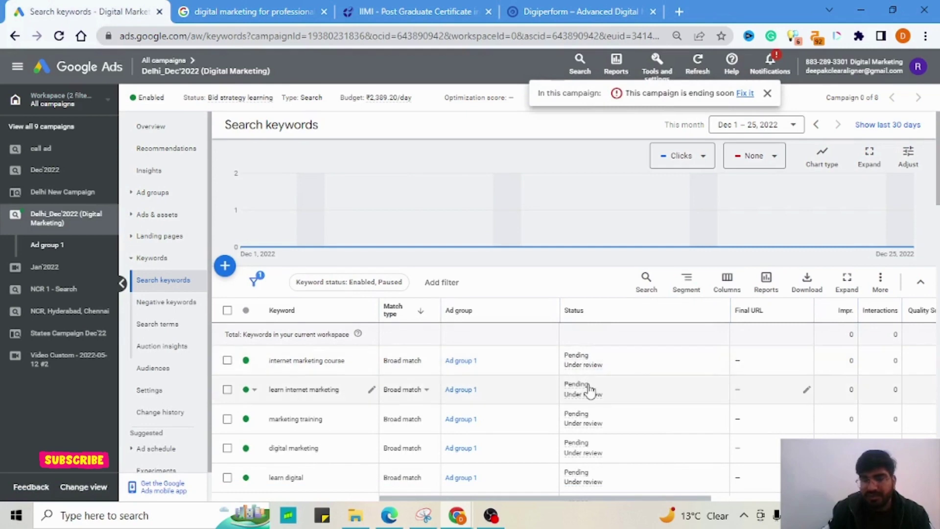
pyautogui.scroll(-1, 589, 390)
pyautogui.scroll(-1, 590, 390)
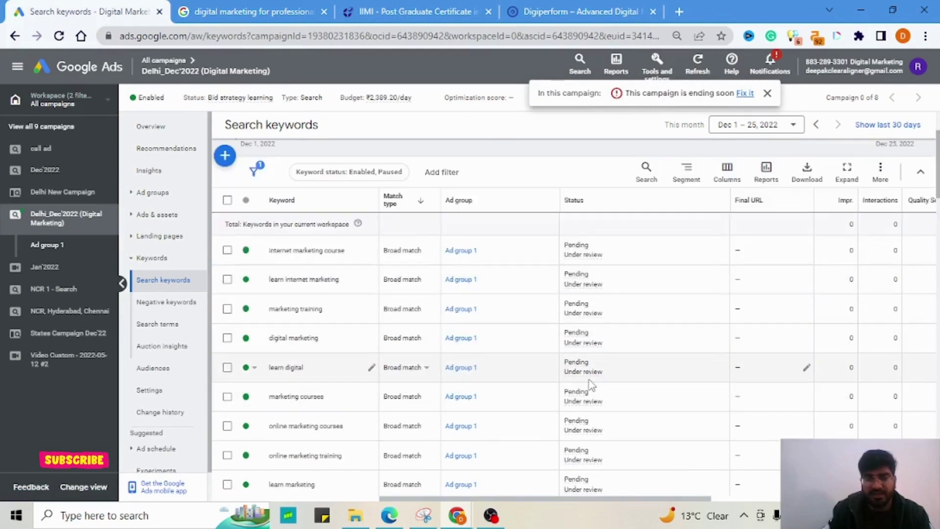
pyautogui.scroll(-2, 590, 385)
pyautogui.moveTo(580, 382)
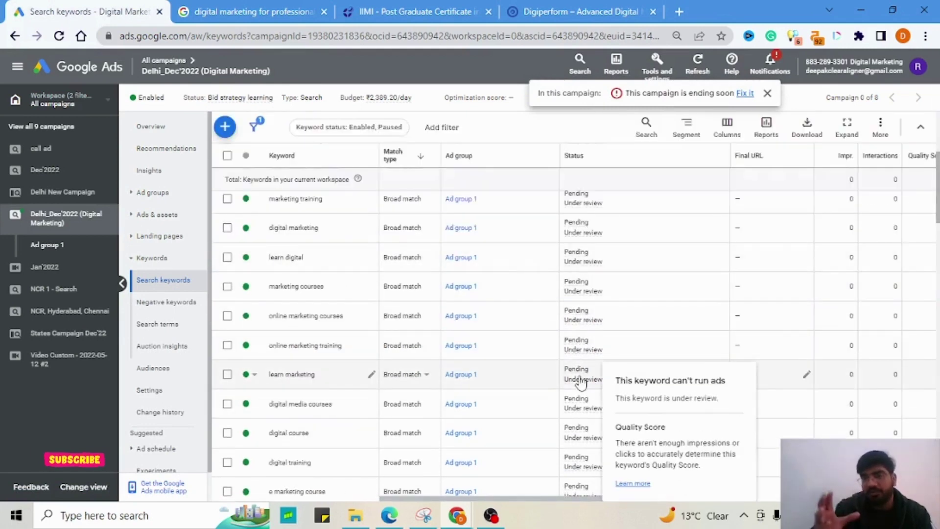